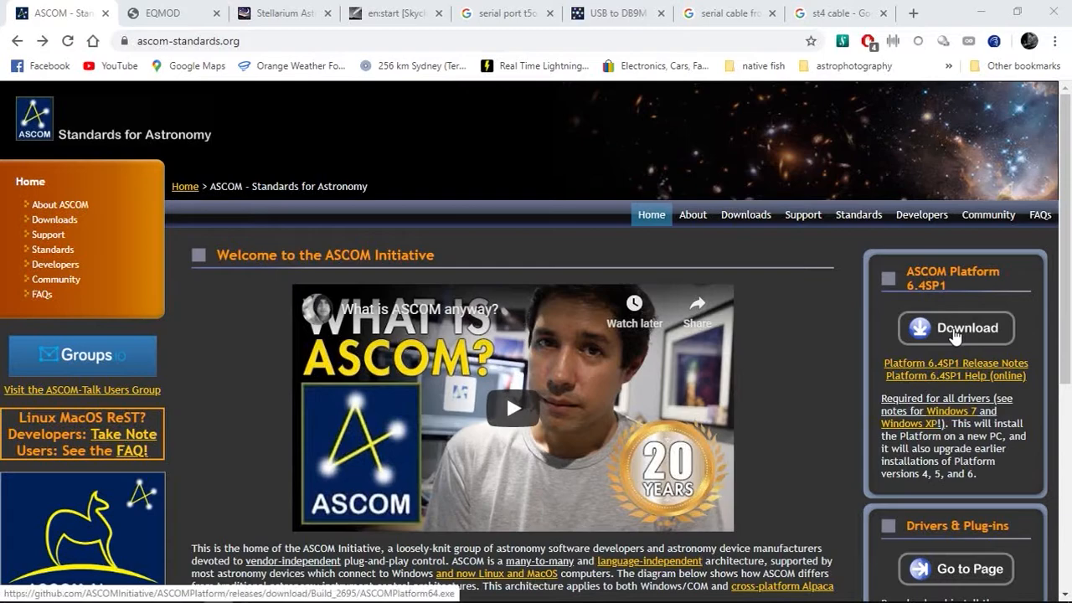
Step: Open the EQASCOM folder with the latest public release installers through the EQMOD project's Sourceforge downloads
click(158, 9)
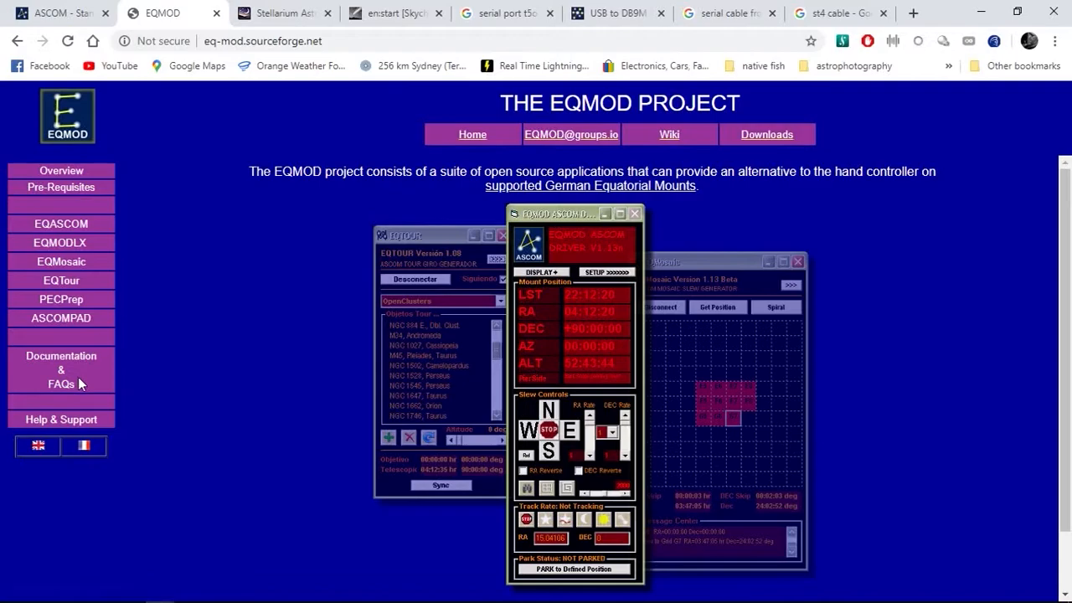
click(743, 136)
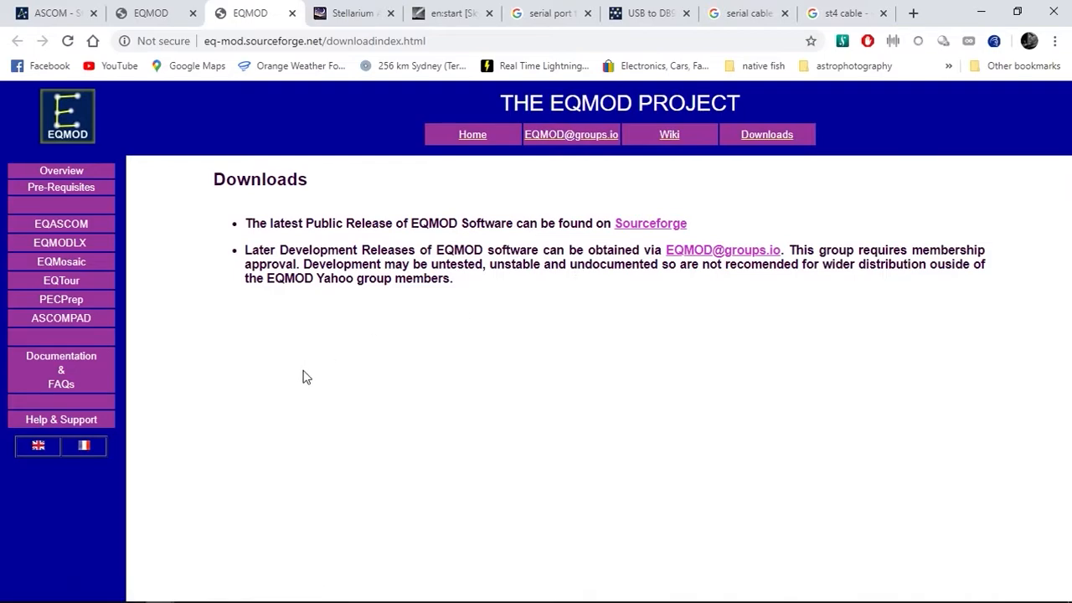
click(666, 224)
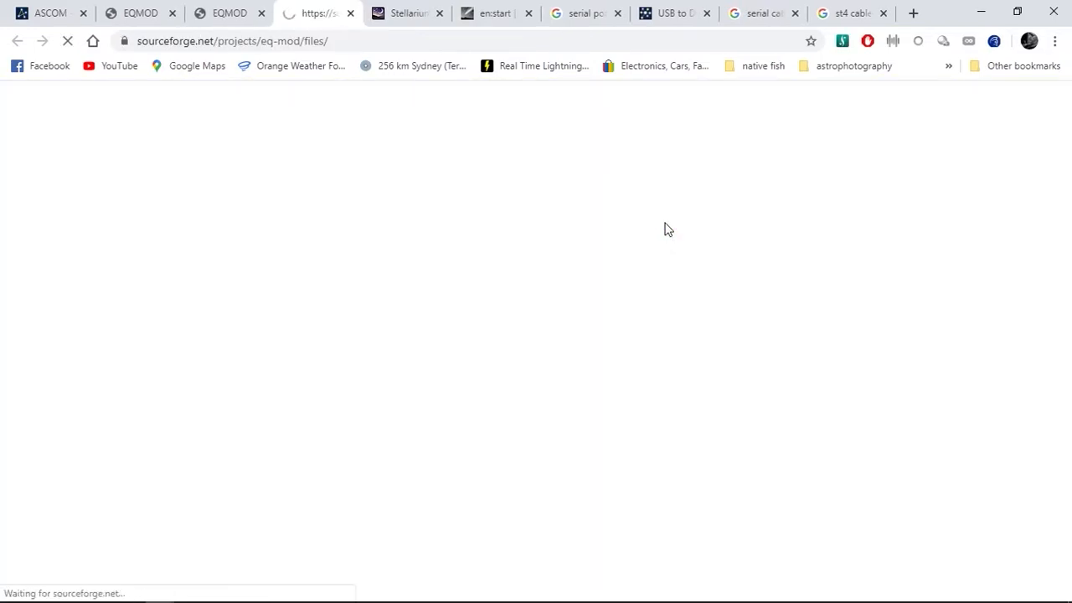
scroll(302, 438, down, 2)
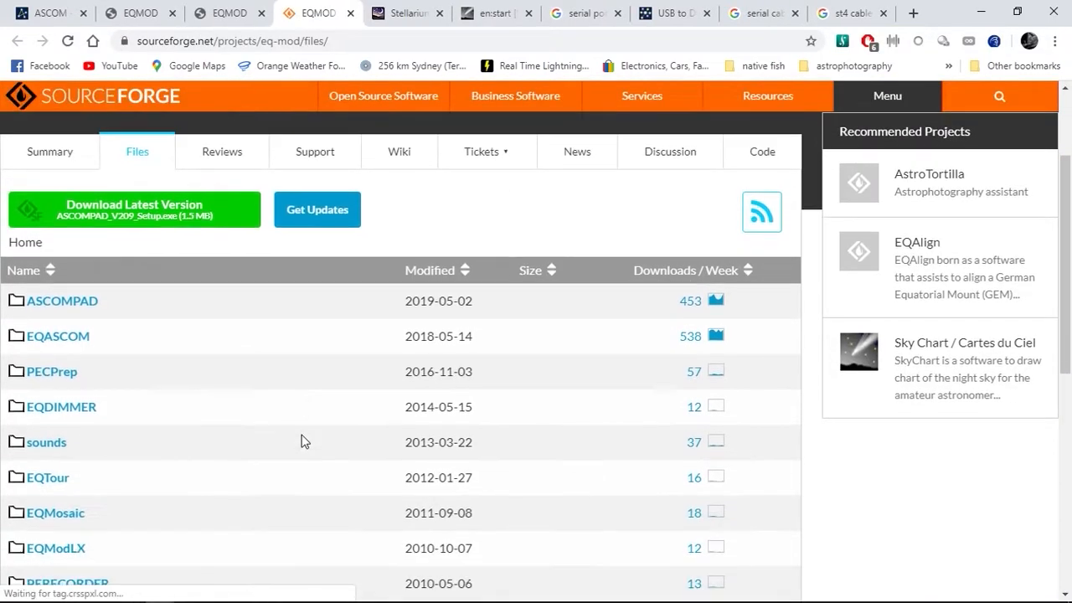
click(69, 334)
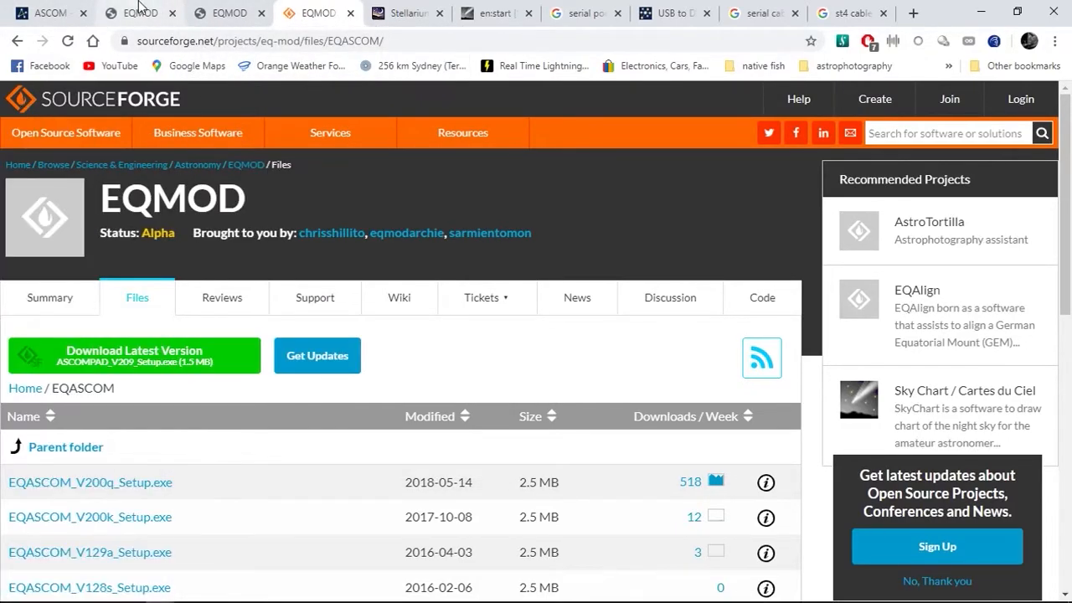
Step: Browse the ASCOM site's Telescope/Mount driver downloads as far as the SkyWatcher SynScan Mount Controller entry
click(46, 14)
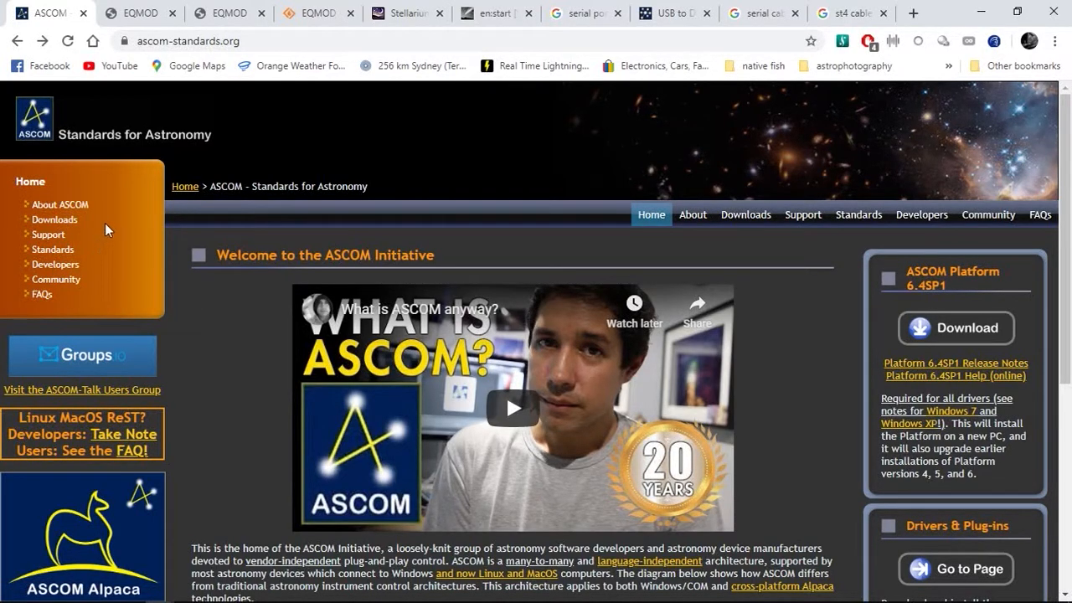
click(60, 221)
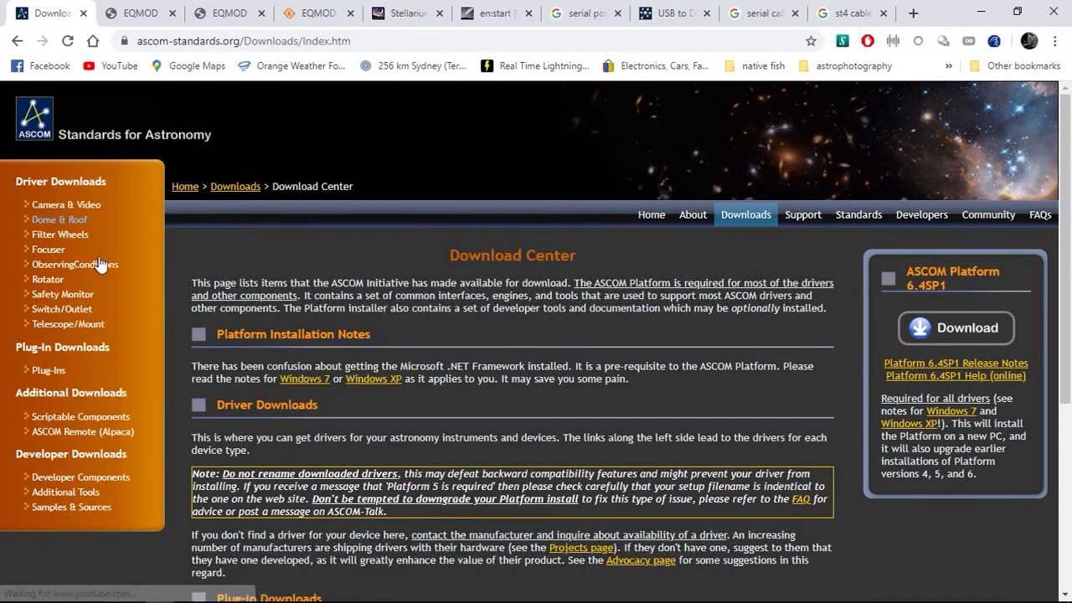
click(84, 325)
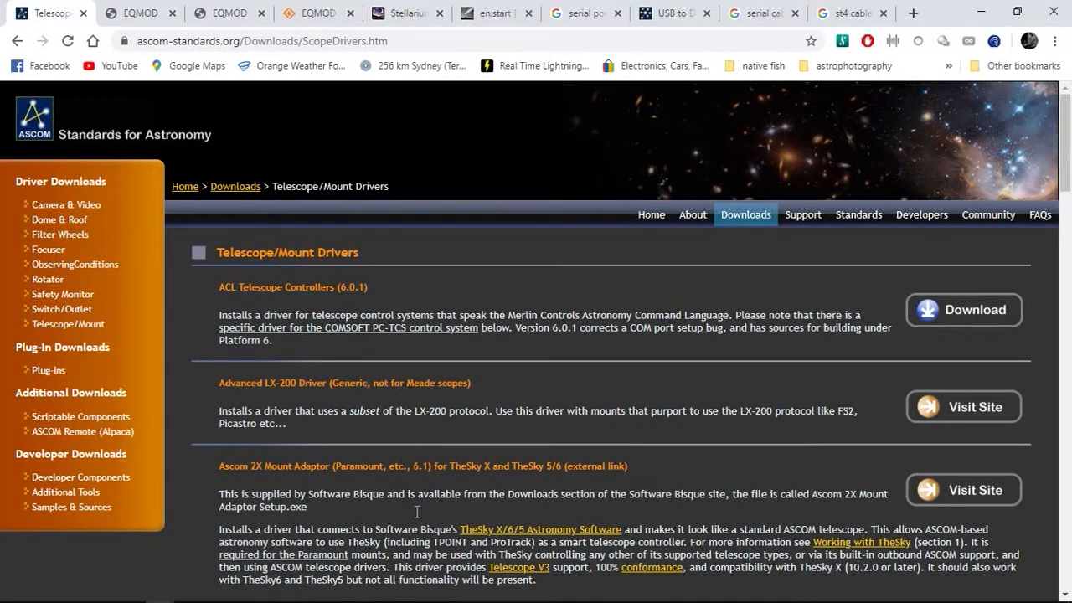
scroll(421, 501, down, 2)
scroll(423, 500, down, 1)
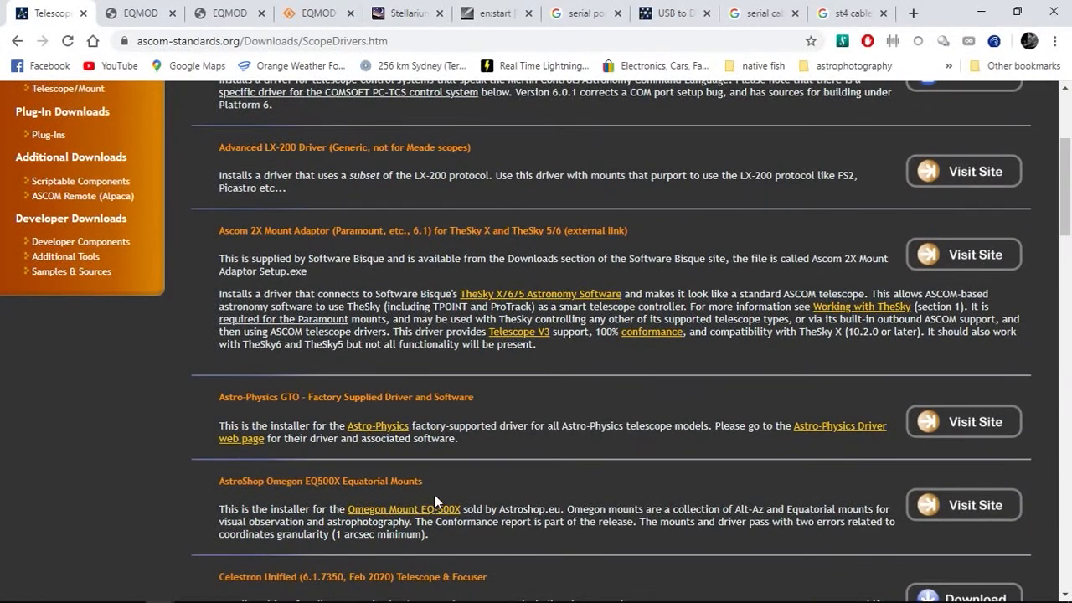
scroll(568, 462, down, 4)
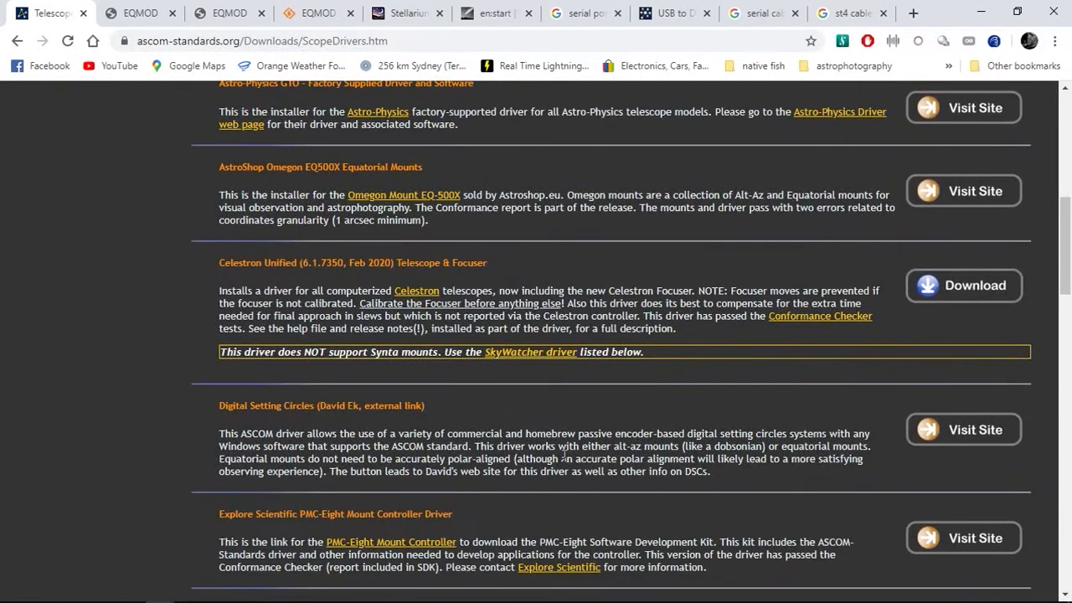
scroll(525, 444, down, 1)
scroll(525, 444, down, 5)
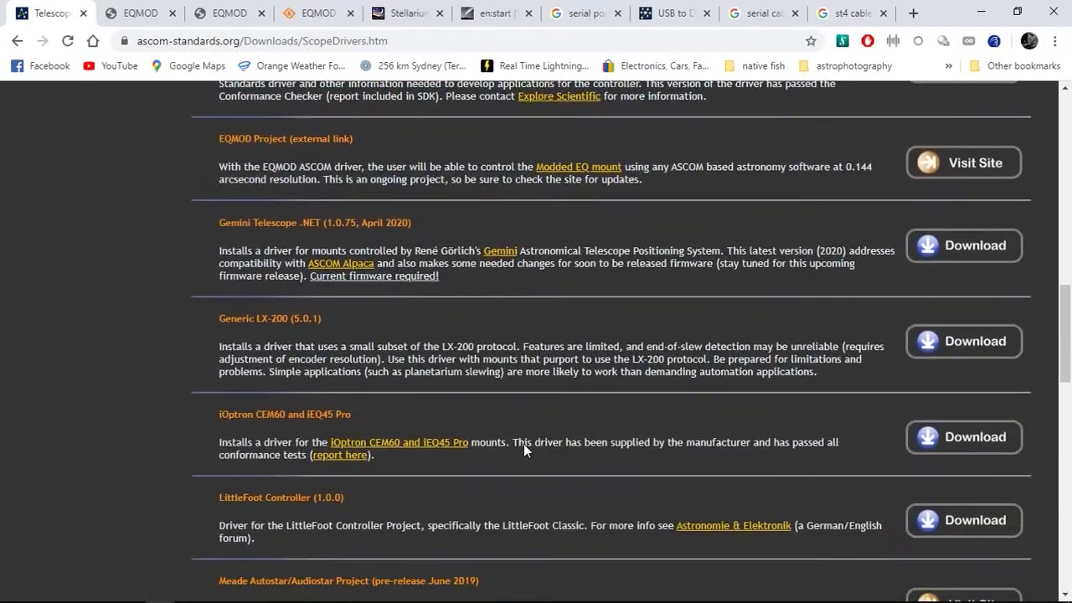
scroll(525, 444, down, 8)
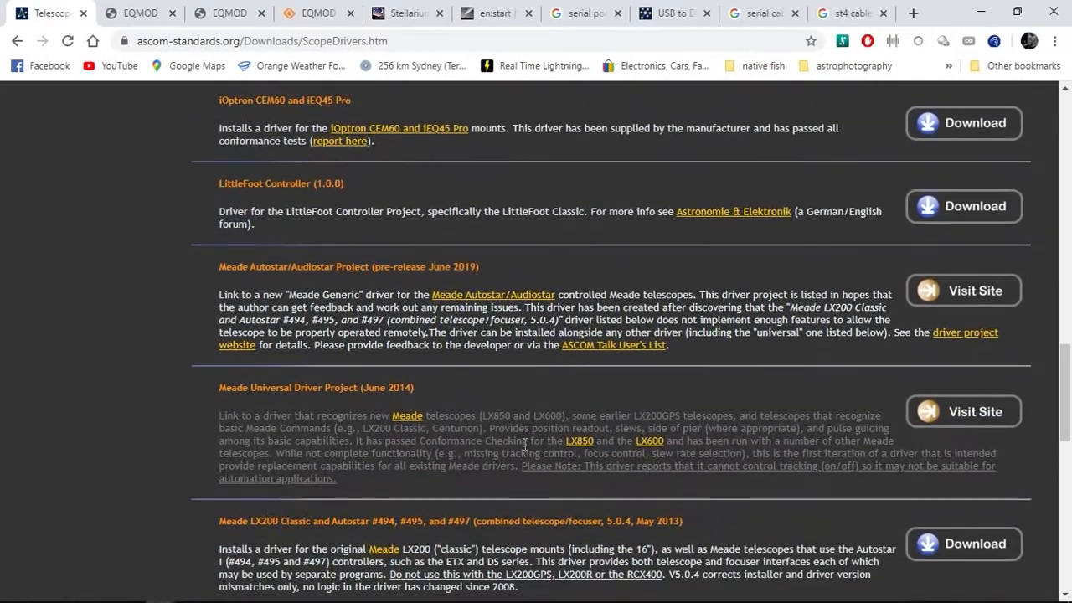
scroll(525, 446, down, 4)
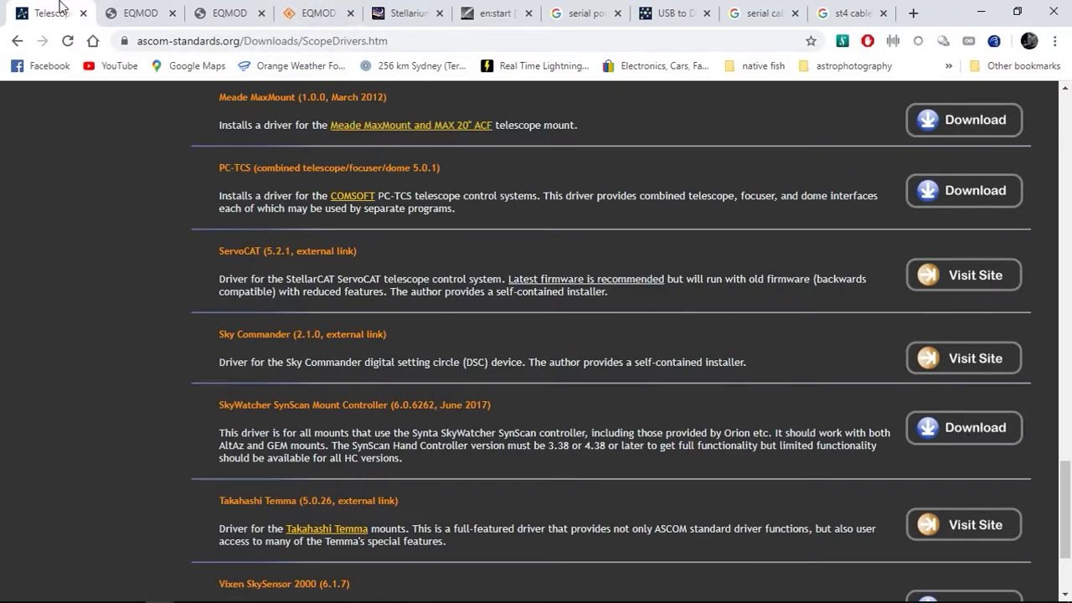
Step: View the Stellarium and Cartes du Ciel planetarium software websites
click(388, 8)
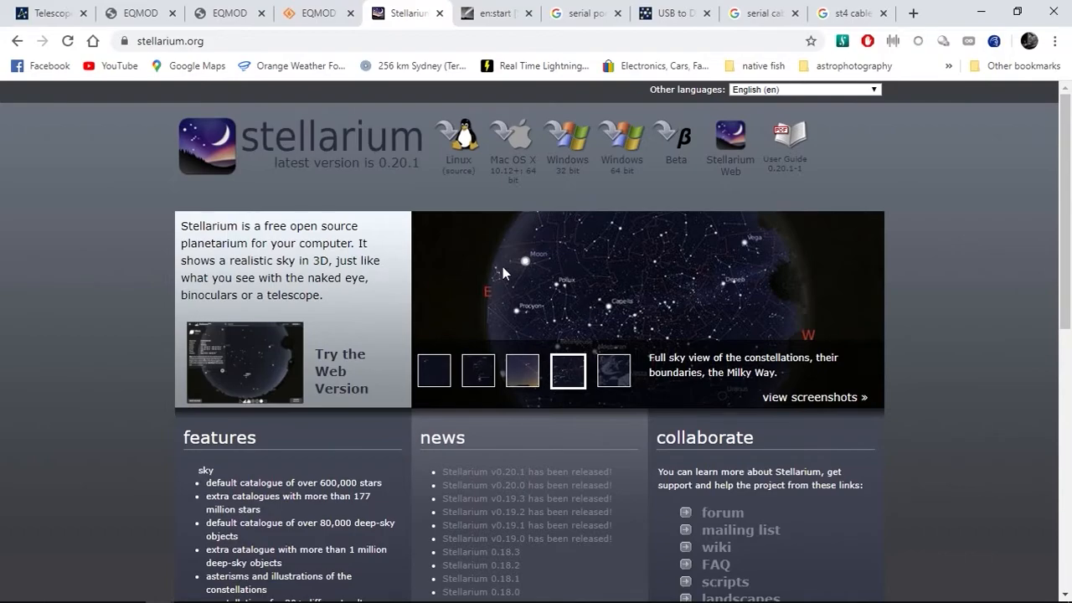
click(511, 21)
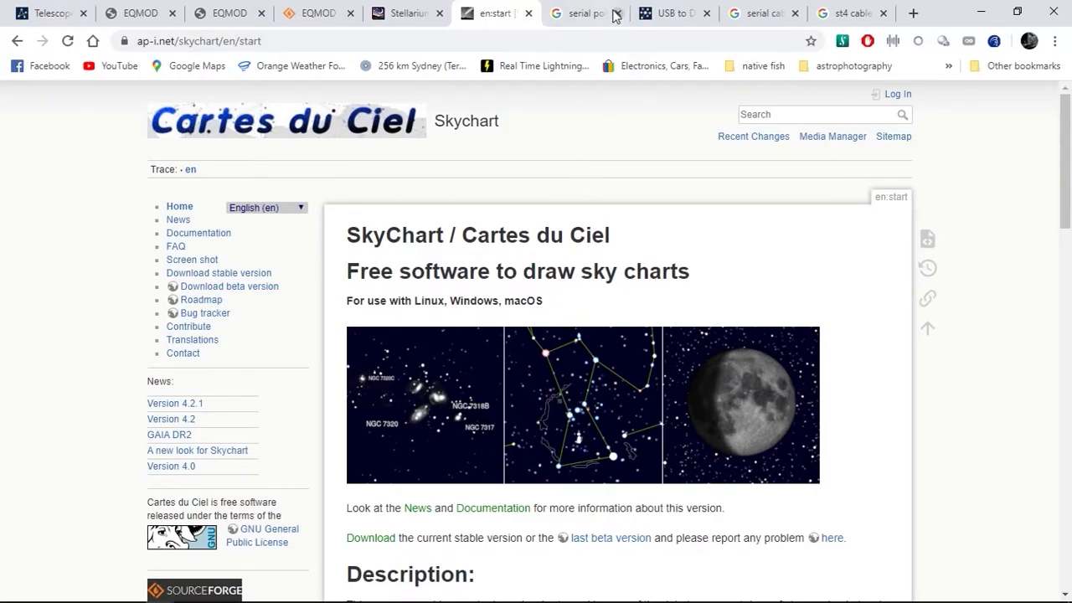
Step: Compare the USB-to-serial adapter pages with the telescope mount serial cable images, and view the ST4 cable search
click(585, 13)
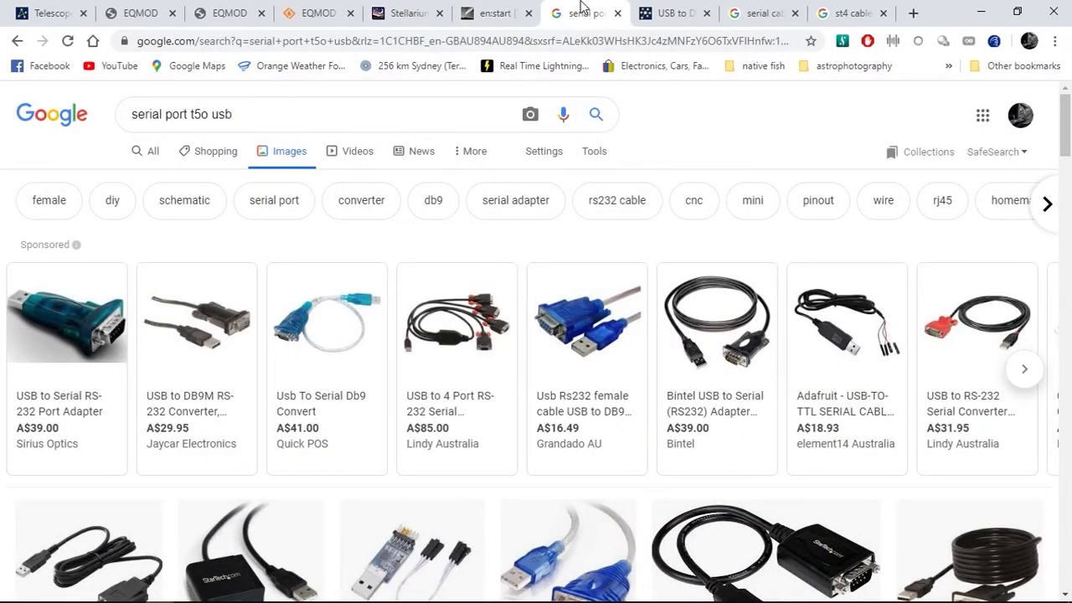
click(674, 14)
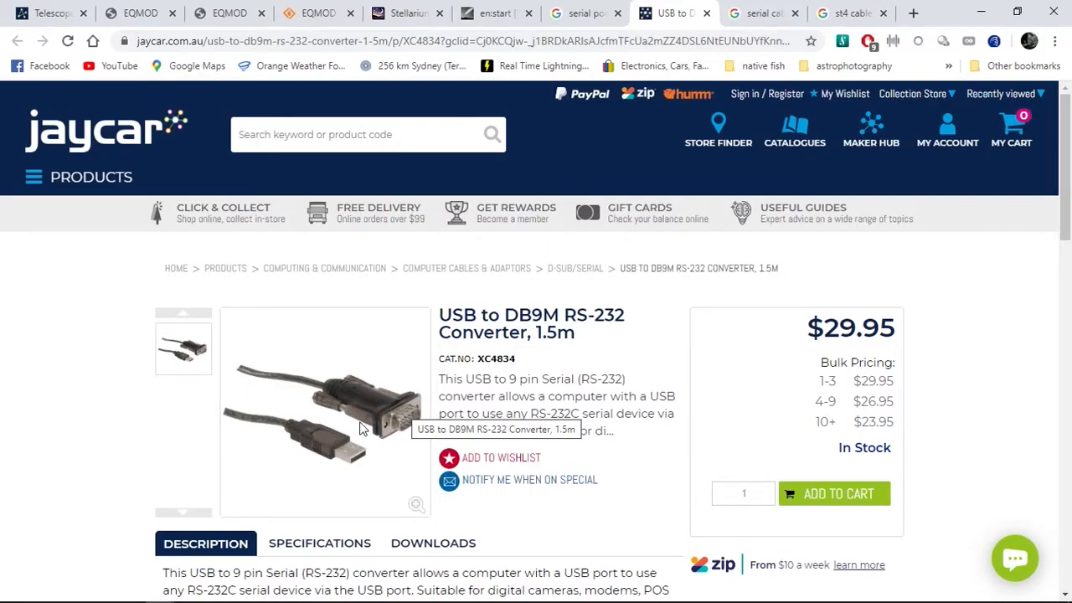
click(738, 15)
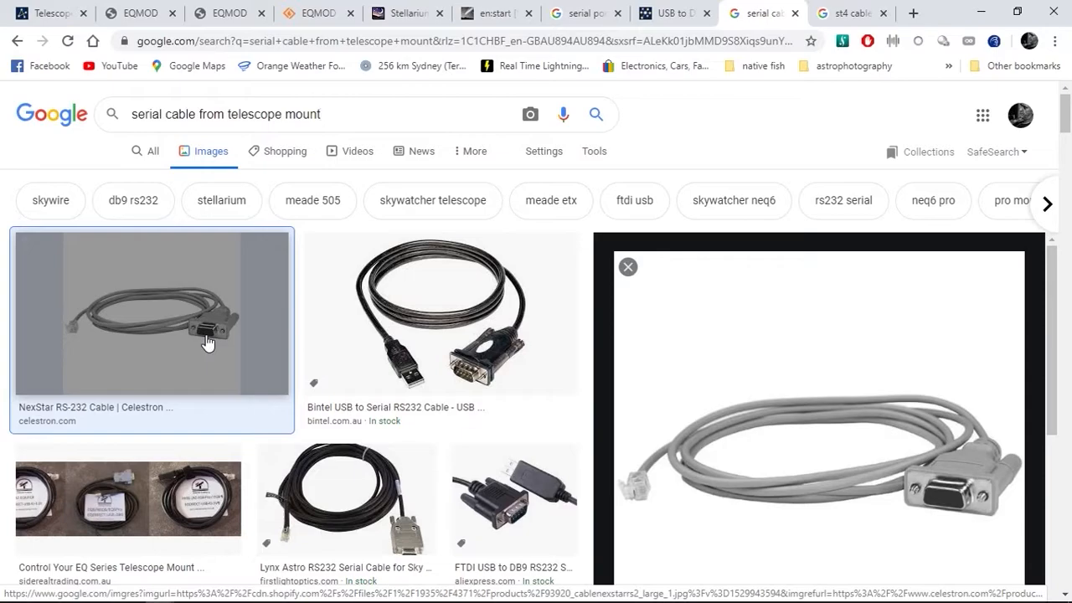
click(677, 14)
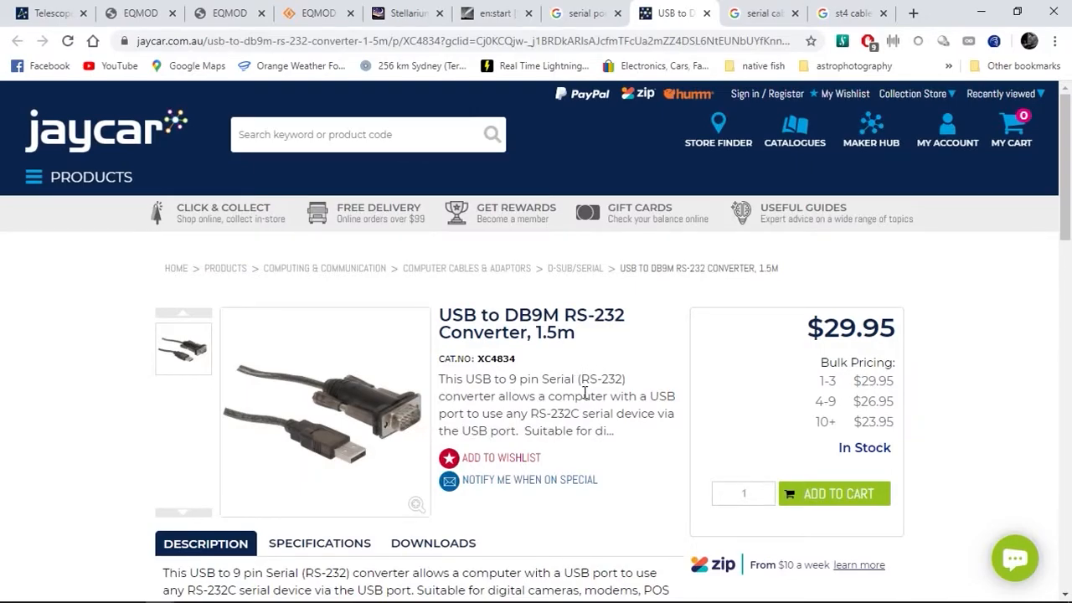
click(760, 14)
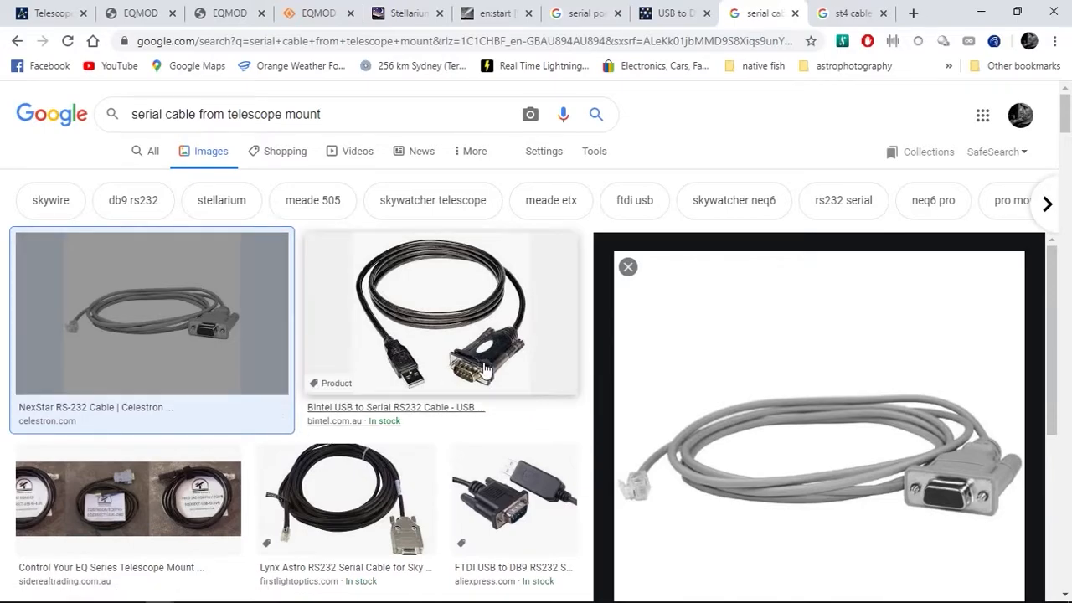
click(848, 13)
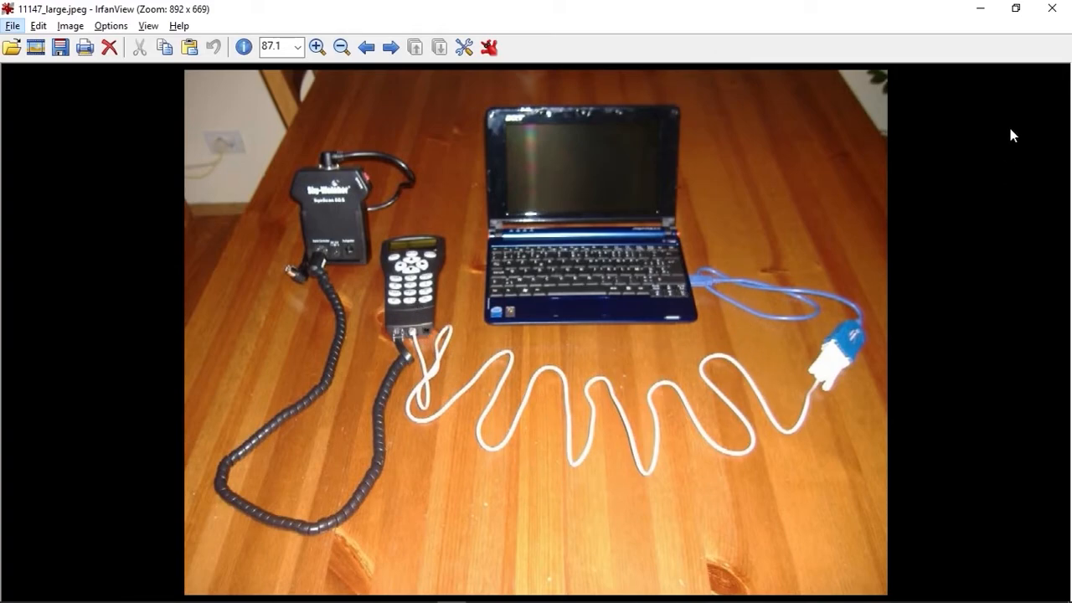
Step: Close the cable setup photo and run the EQMOD Toolbox app as administrator, allowing it to make changes
click(1053, 9)
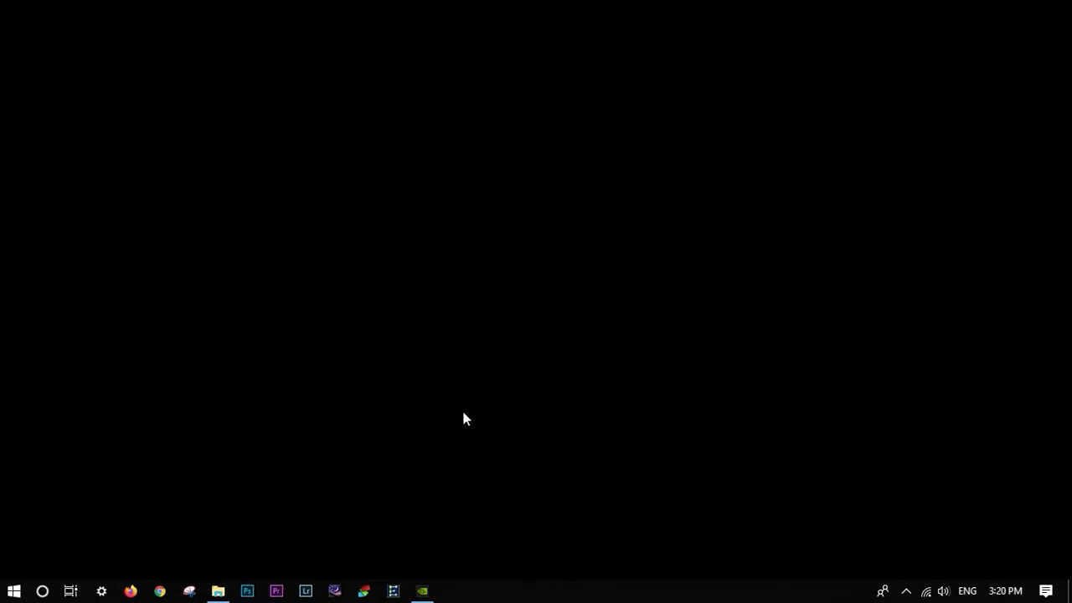
click(50, 588)
text(eq)
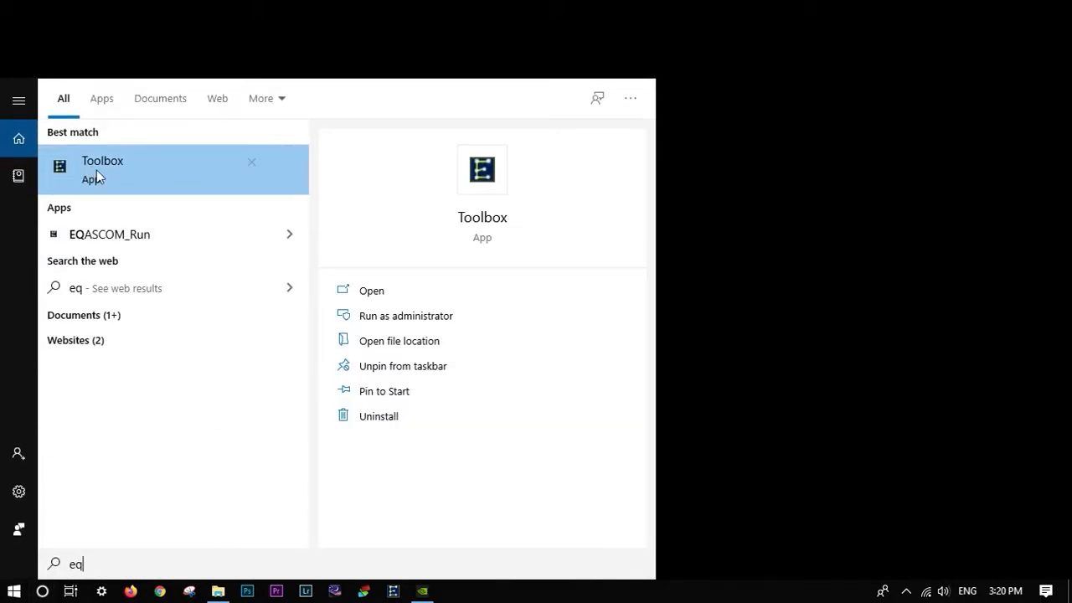
right_click(129, 175)
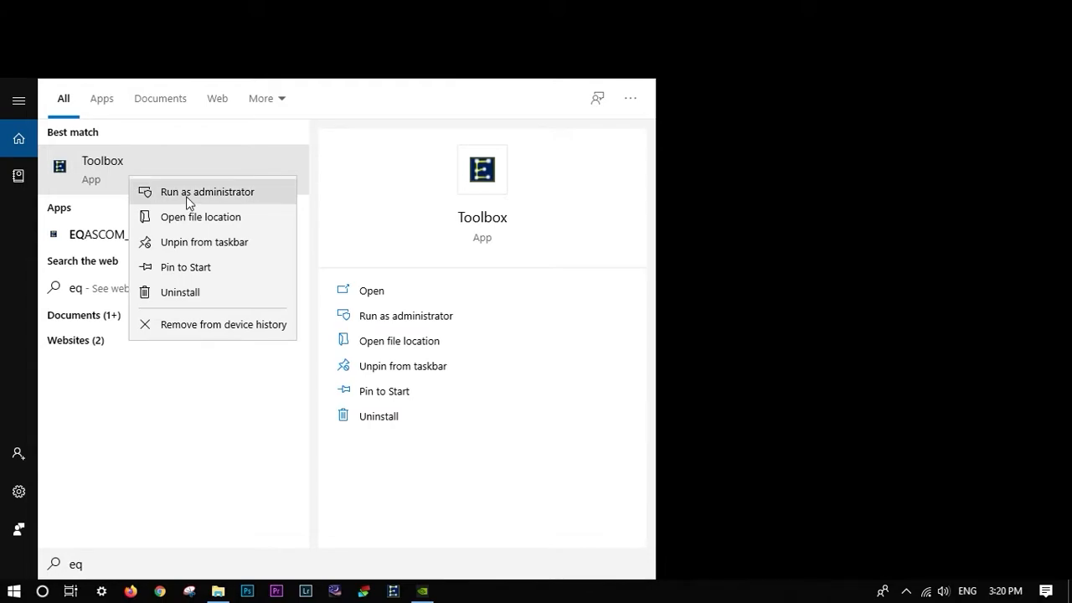
click(186, 196)
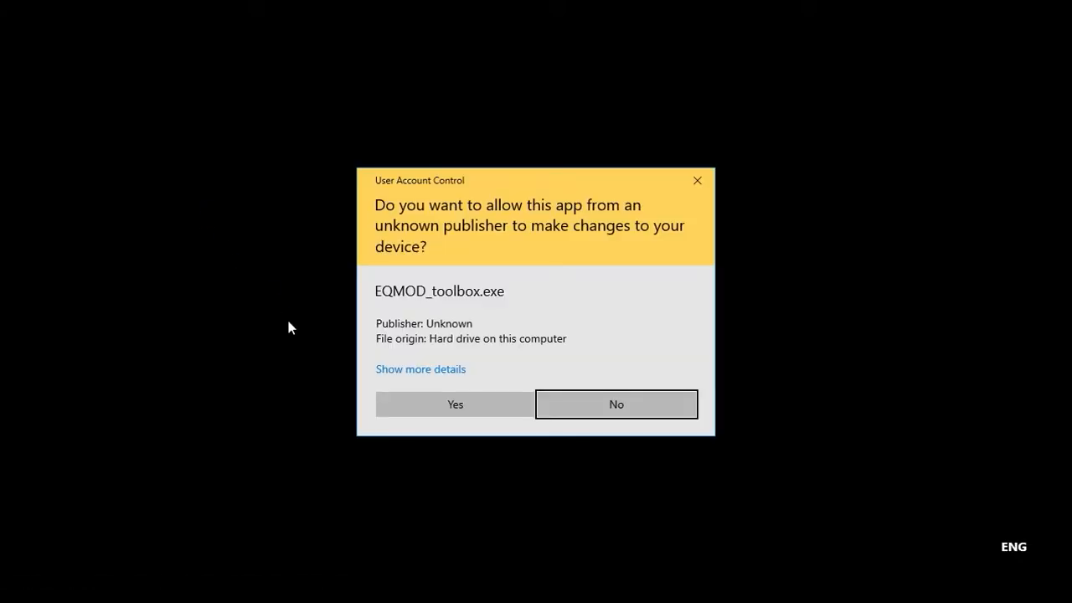
click(436, 403)
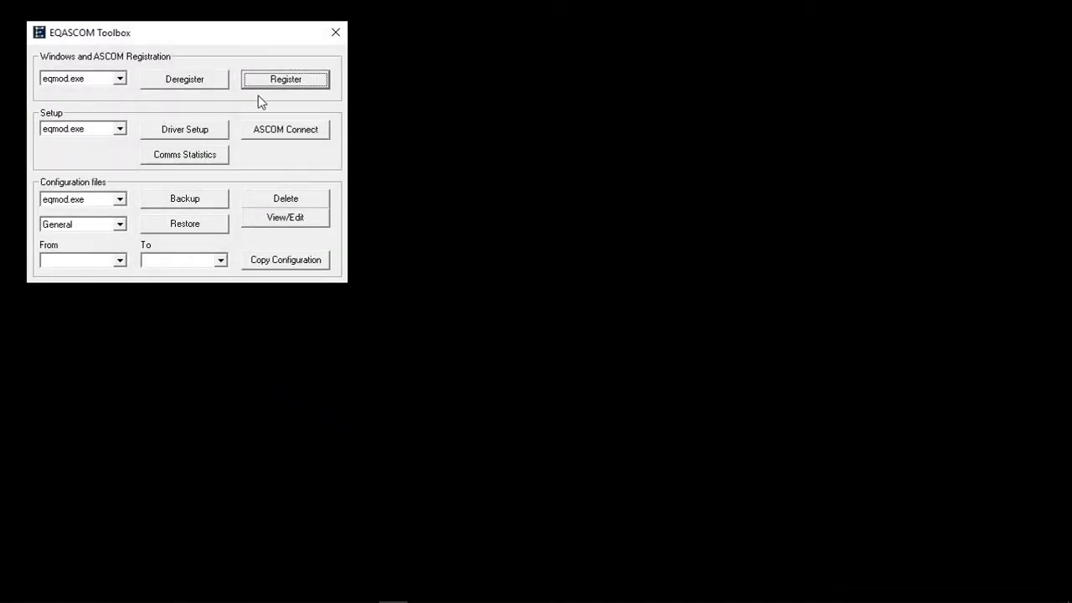
Step: Register eqmod.exe with Windows and ASCOM, and dismiss the resulting message
click(271, 80)
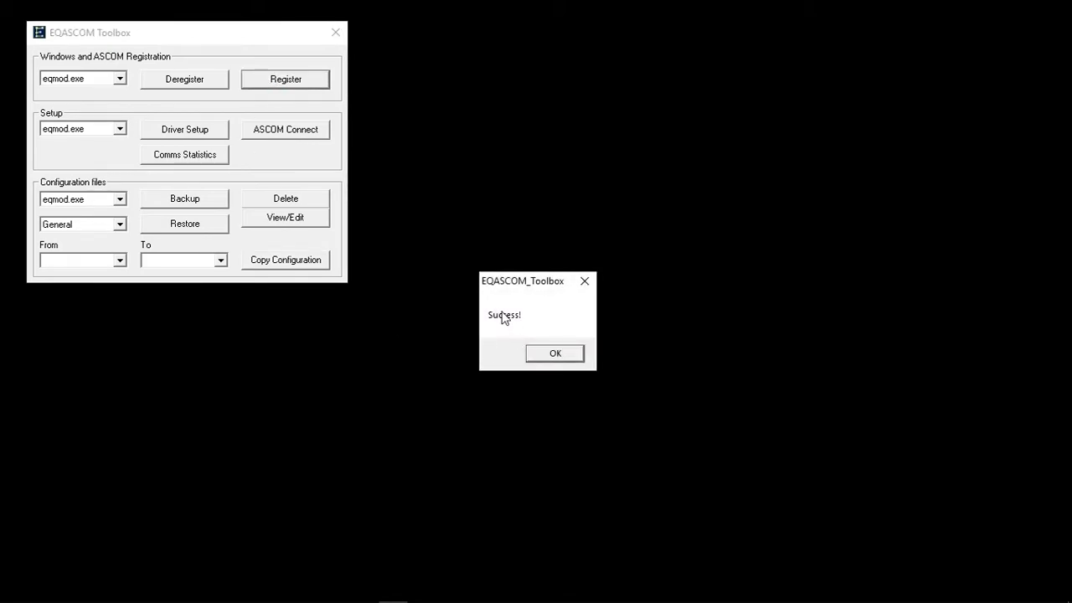
click(542, 353)
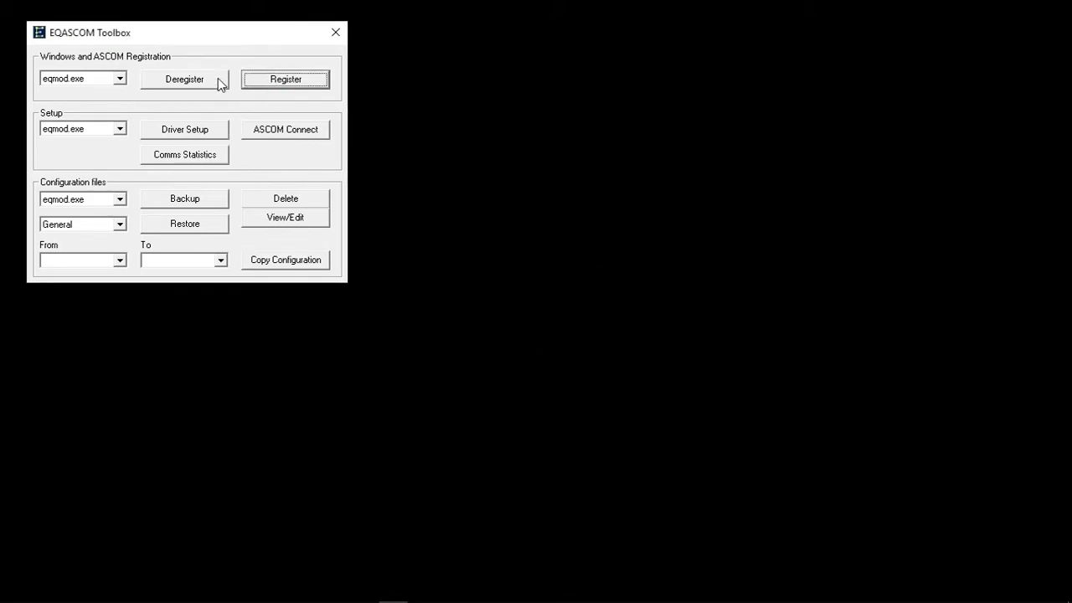
Step: Open the driver setup for eqmod.exe and reposition the toolbox and ASCOM Setup windows on the desktop
drag(184, 36, 382, 117)
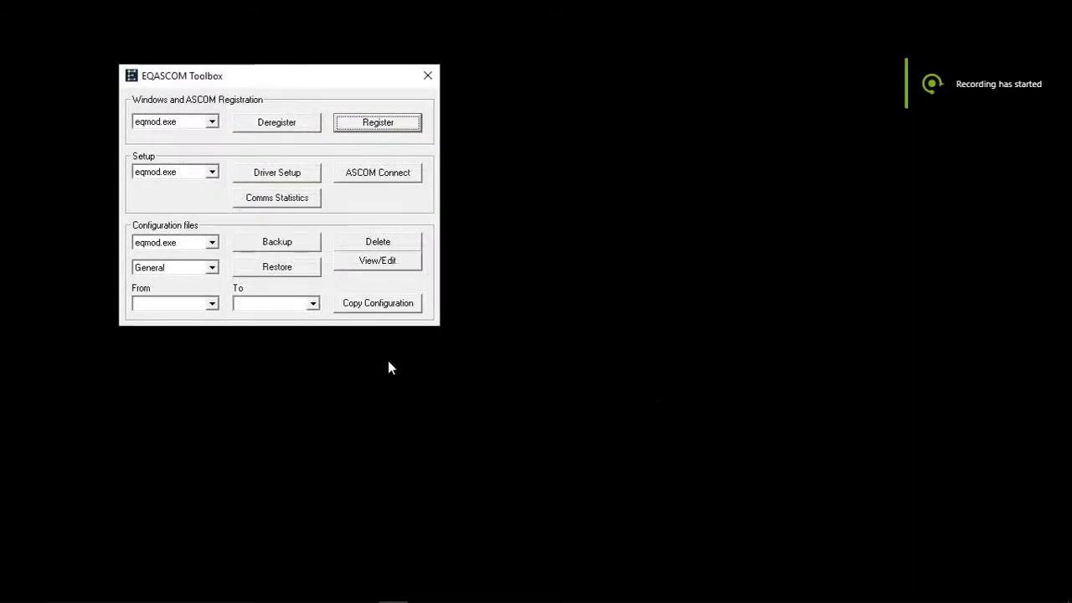
drag(228, 75, 362, 161)
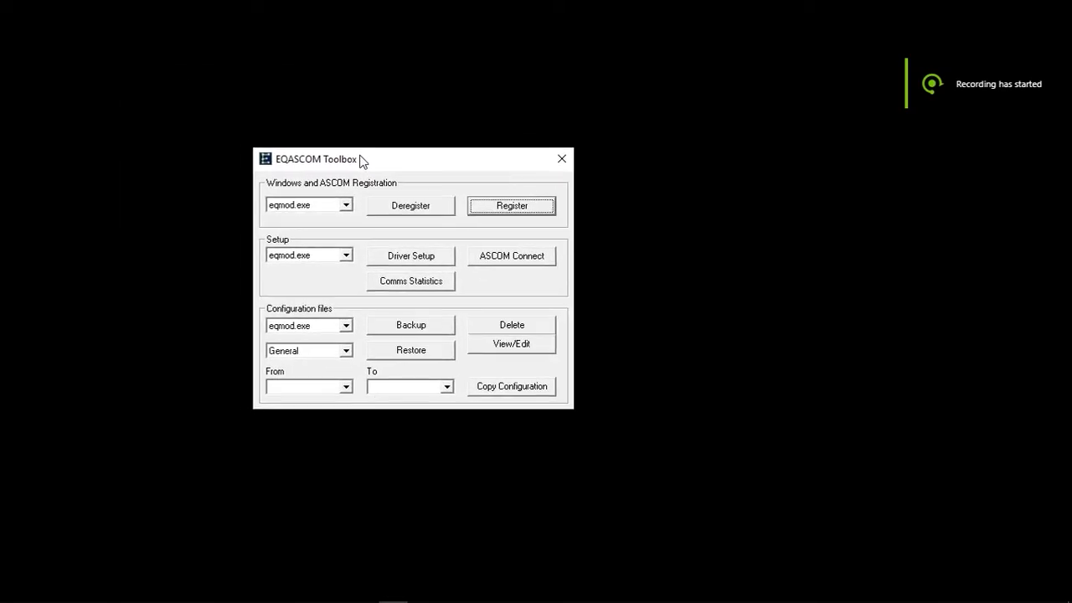
click(423, 261)
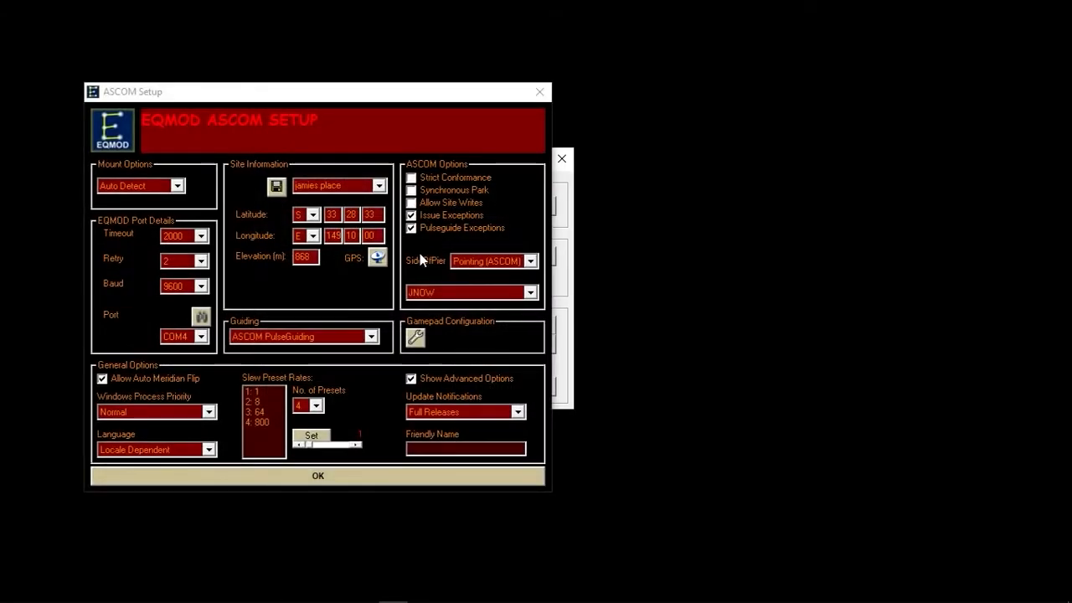
drag(262, 98, 583, 62)
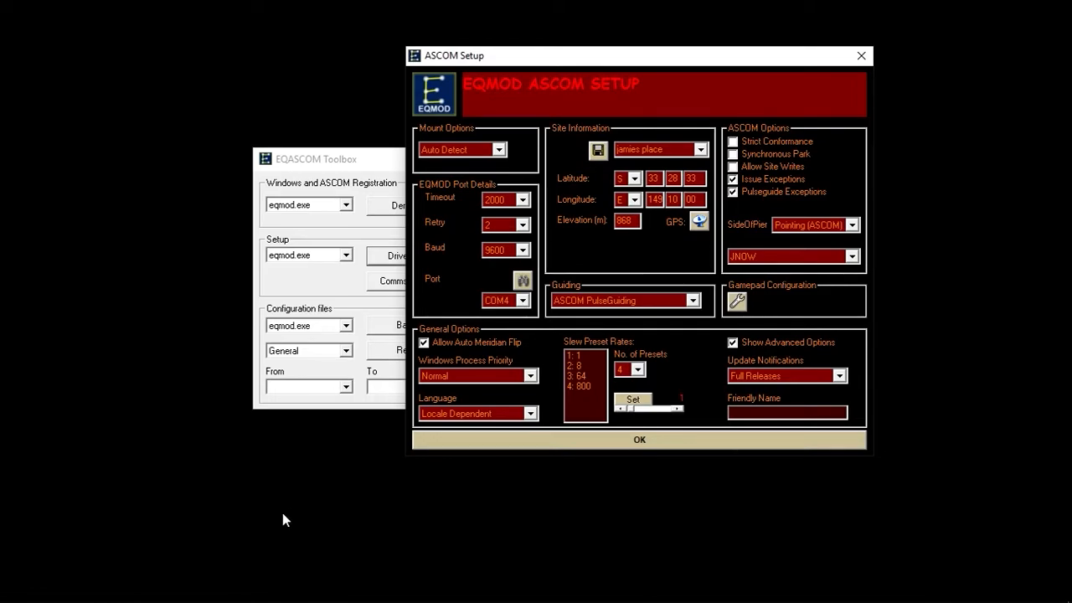
Step: Search Windows for Device Manager and open it alongside the ASCOM Setup window
mouse_move(108, 596)
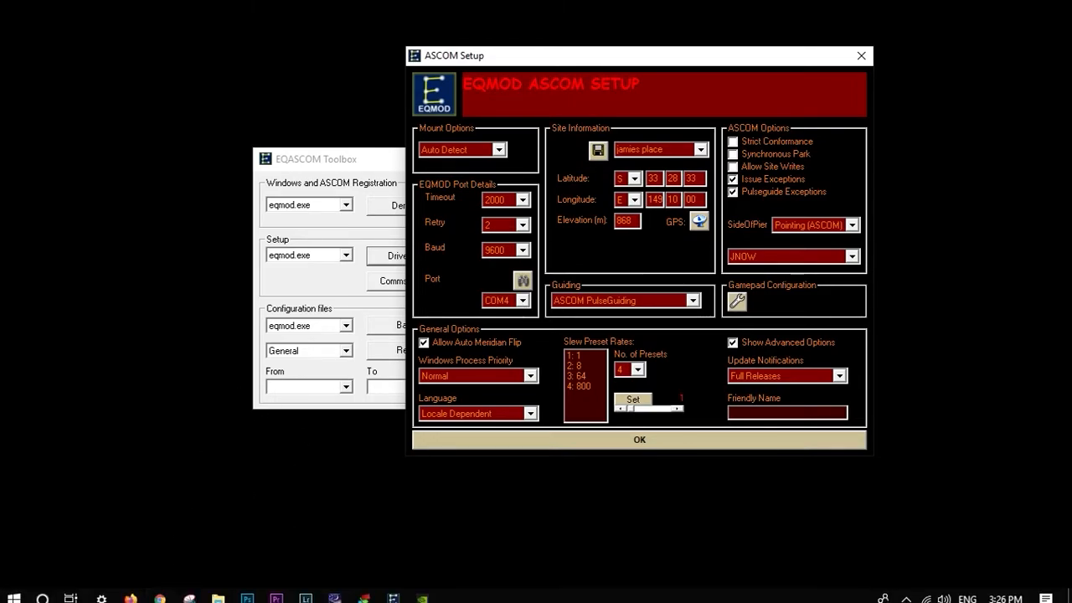
click(44, 592)
text(de)
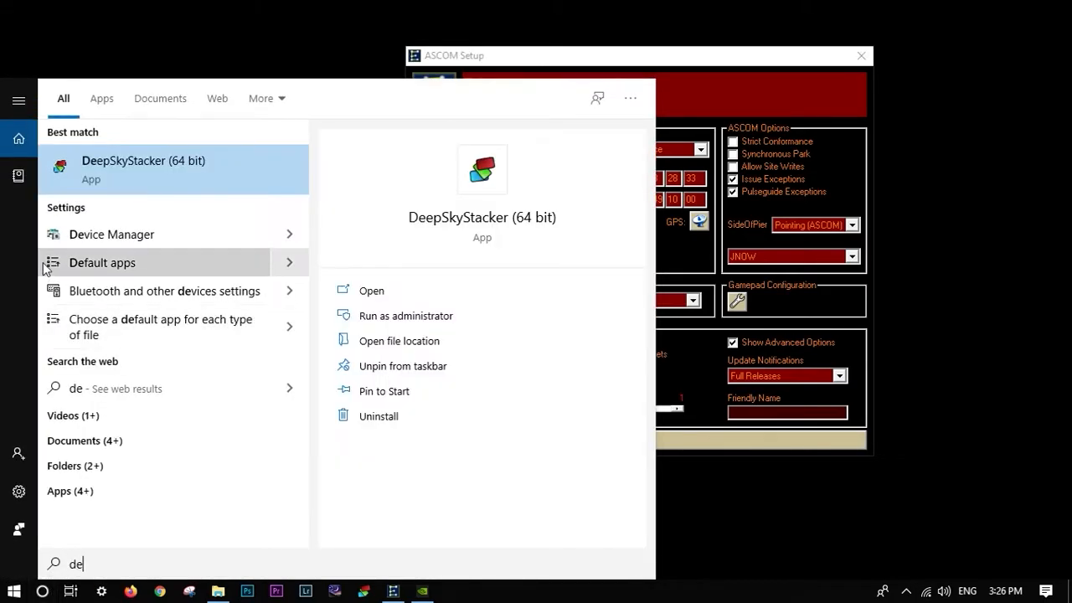
click(121, 234)
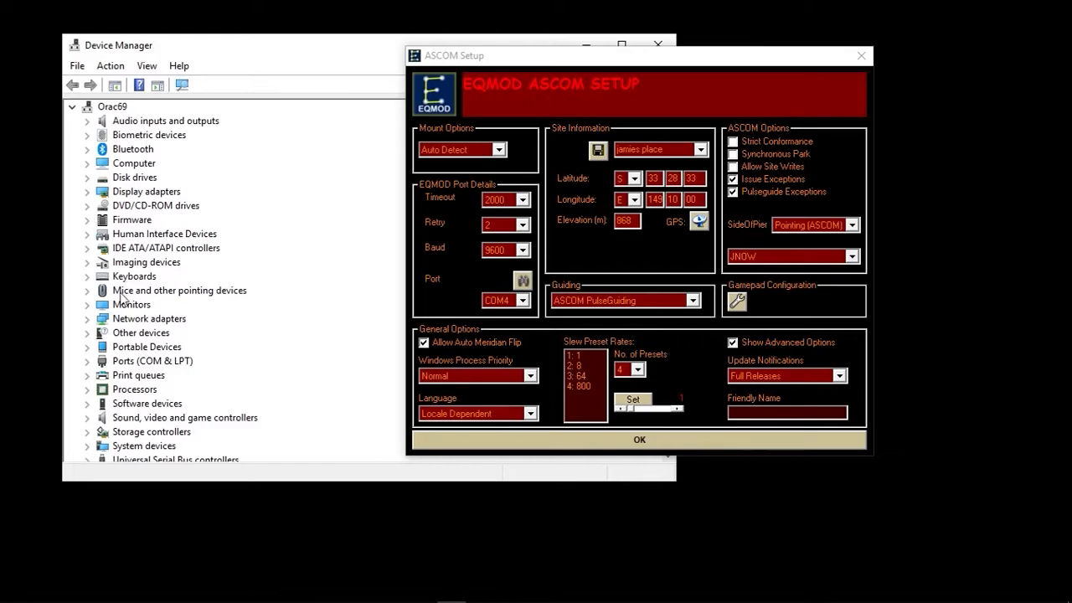
Step: Check which COM port the USB Serial Port uses under Ports (COM & LPT), and close Device Manager
scroll(149, 288, down, 1)
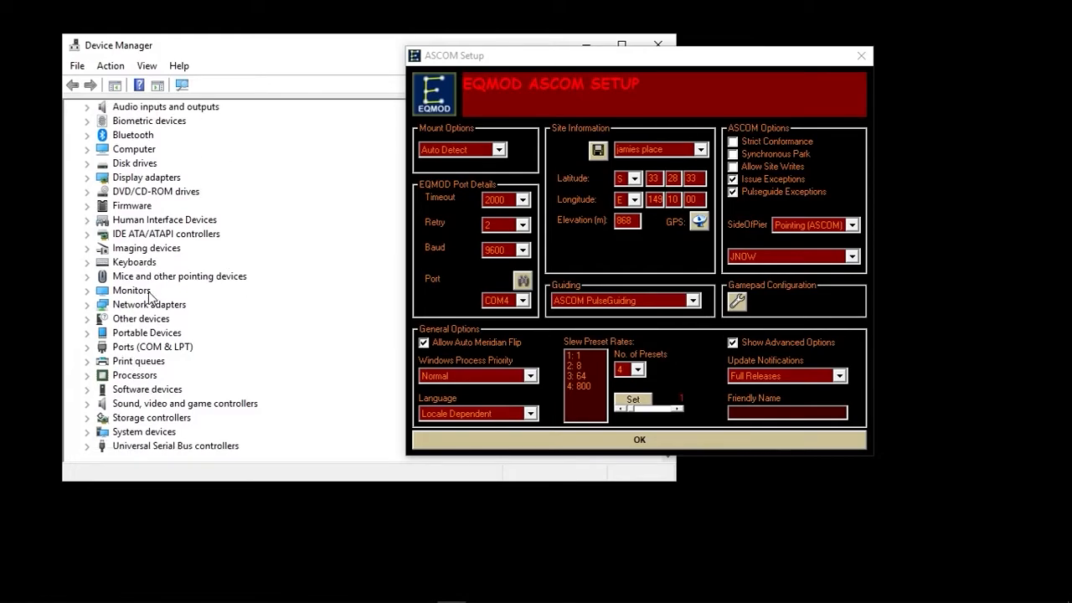
click(85, 350)
click(161, 447)
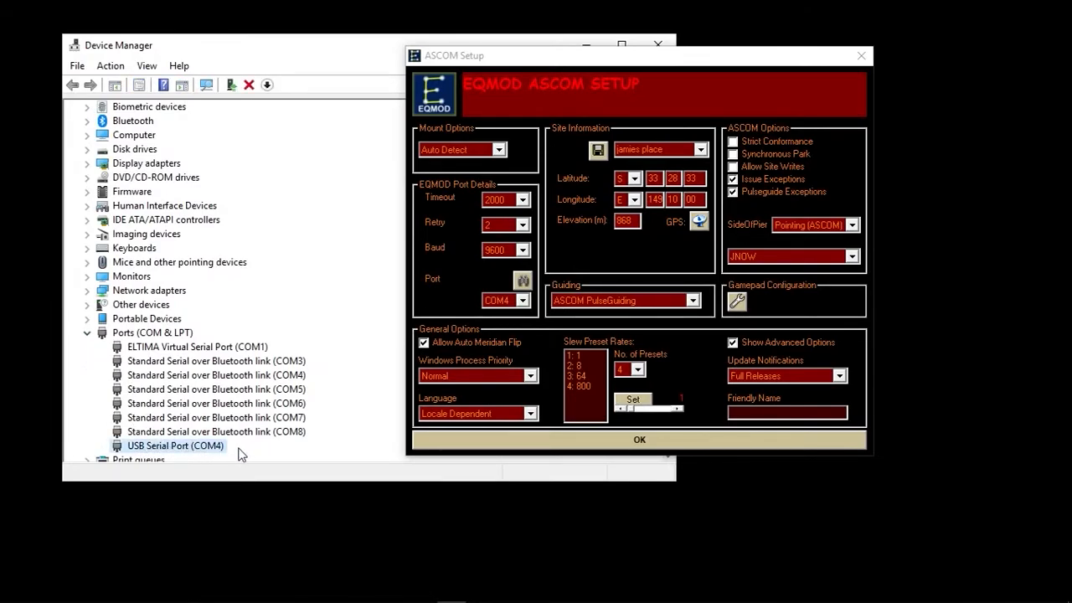
click(657, 43)
Step: Set the EQMOD port to COM4 and accept the ASCOM setup
click(523, 301)
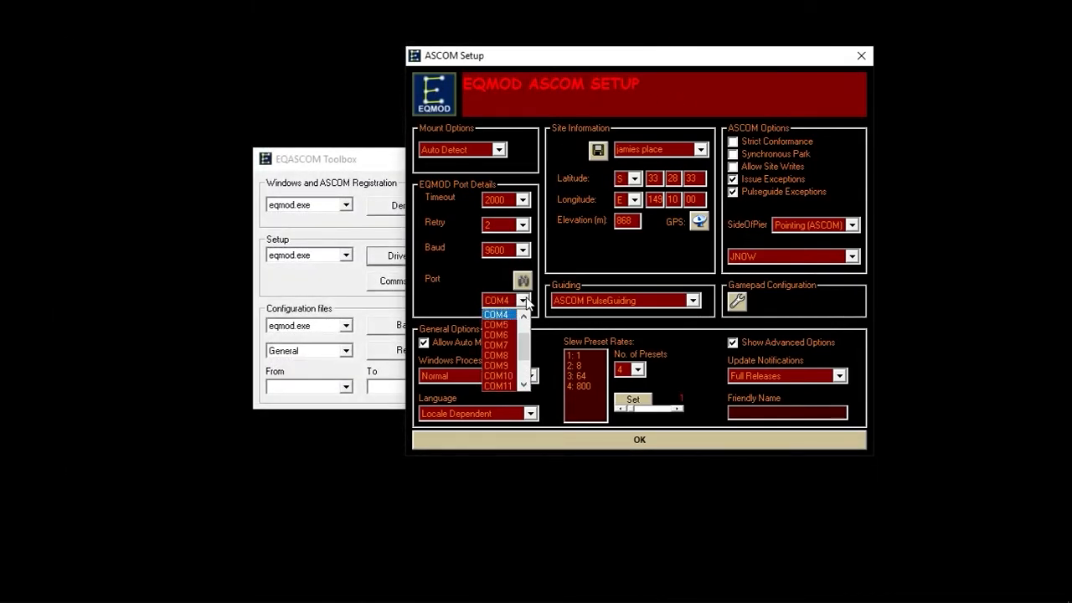
click(505, 322)
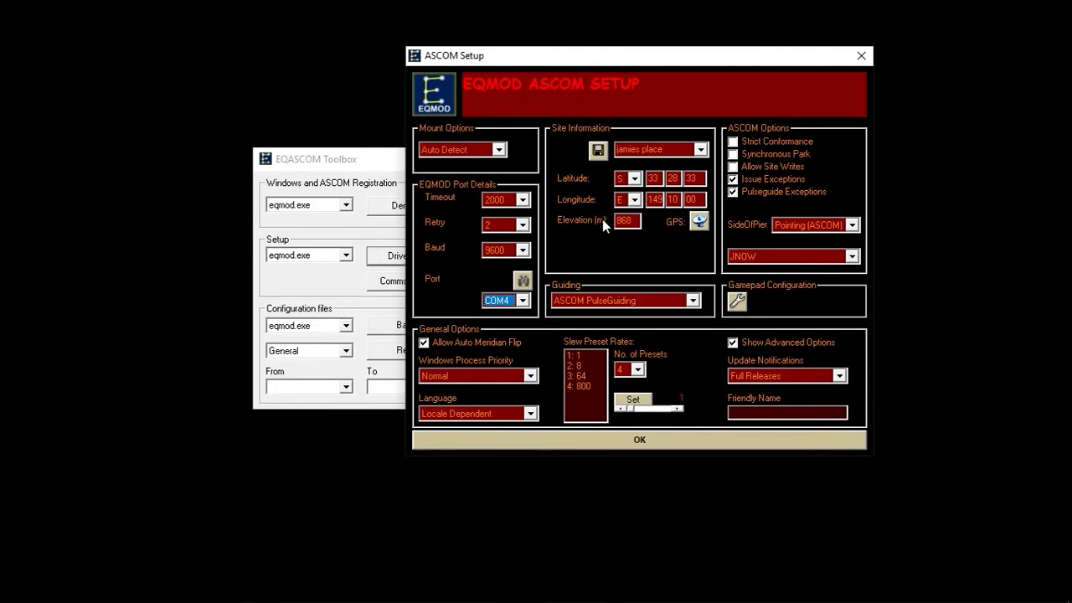
click(646, 441)
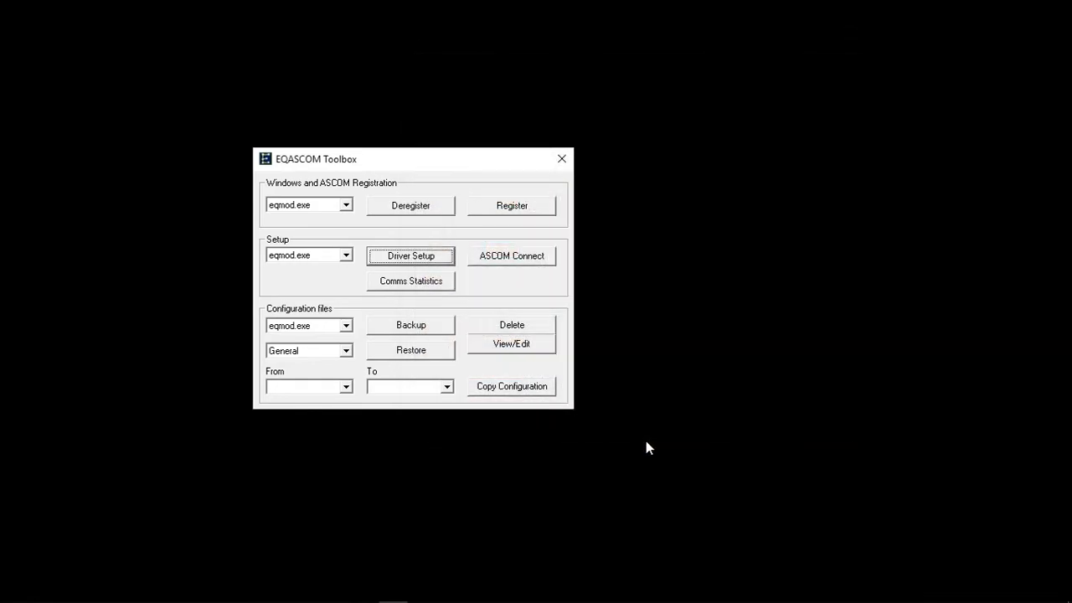
Step: Connect eqmod.exe to the mount through ASCOM, park the mount at its current position and reposition the EQMOD window
click(518, 264)
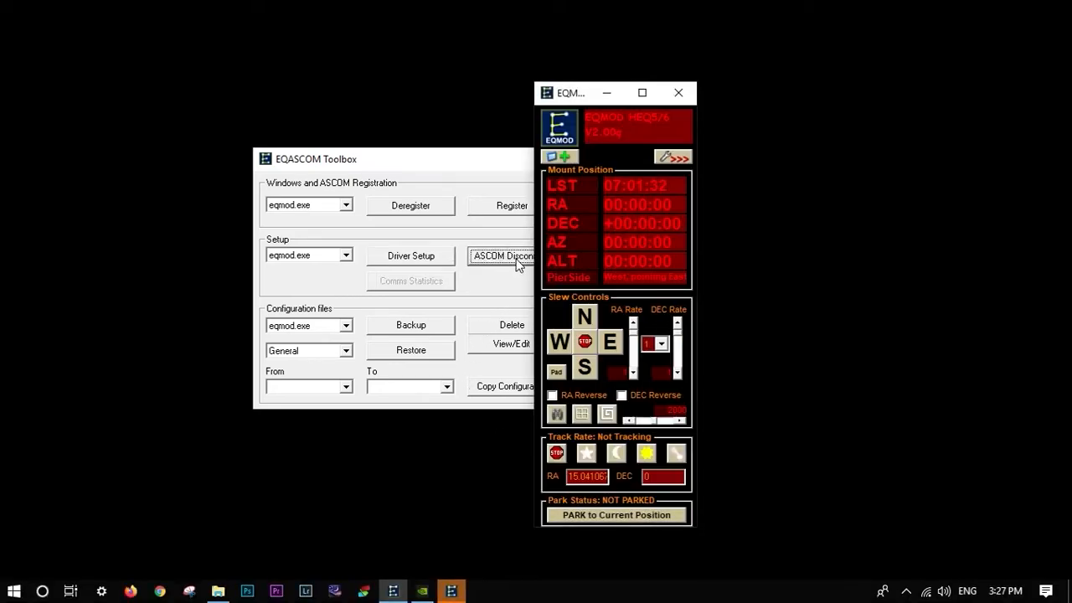
drag(566, 97, 696, 65)
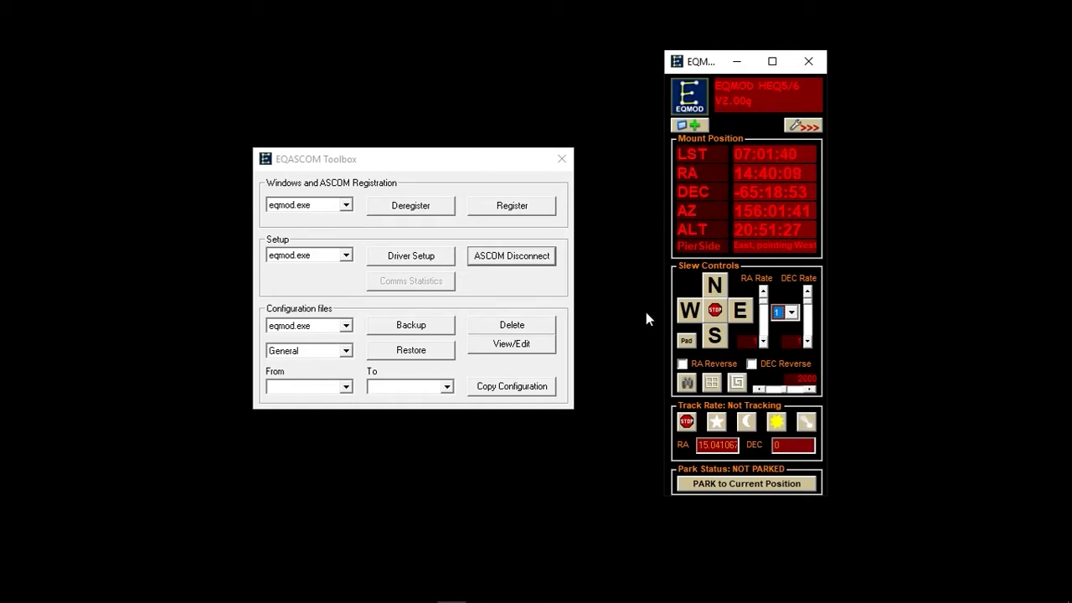
click(739, 482)
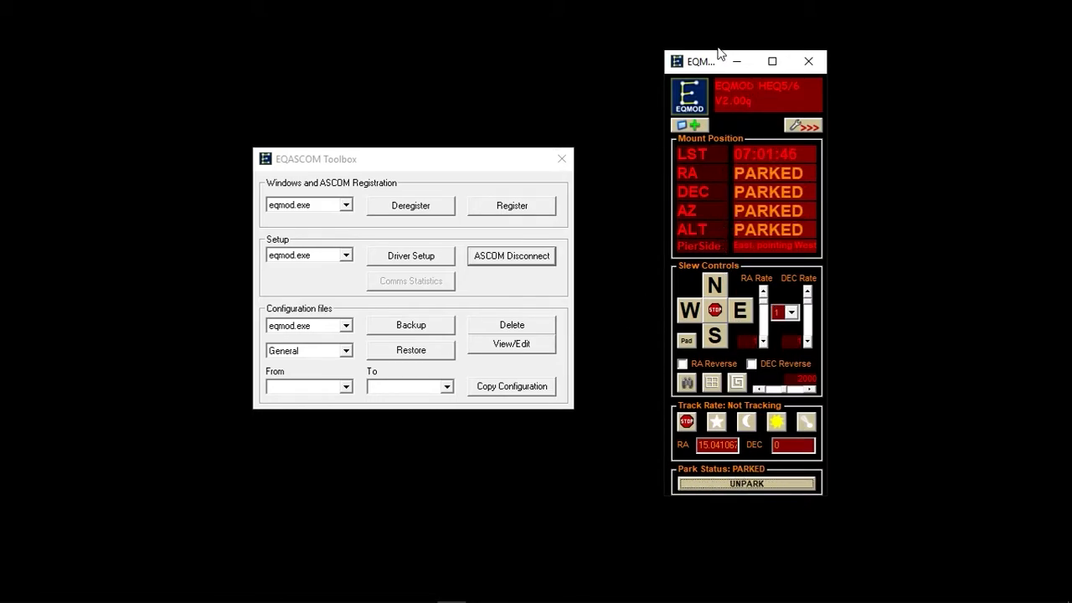
drag(720, 53, 686, 35)
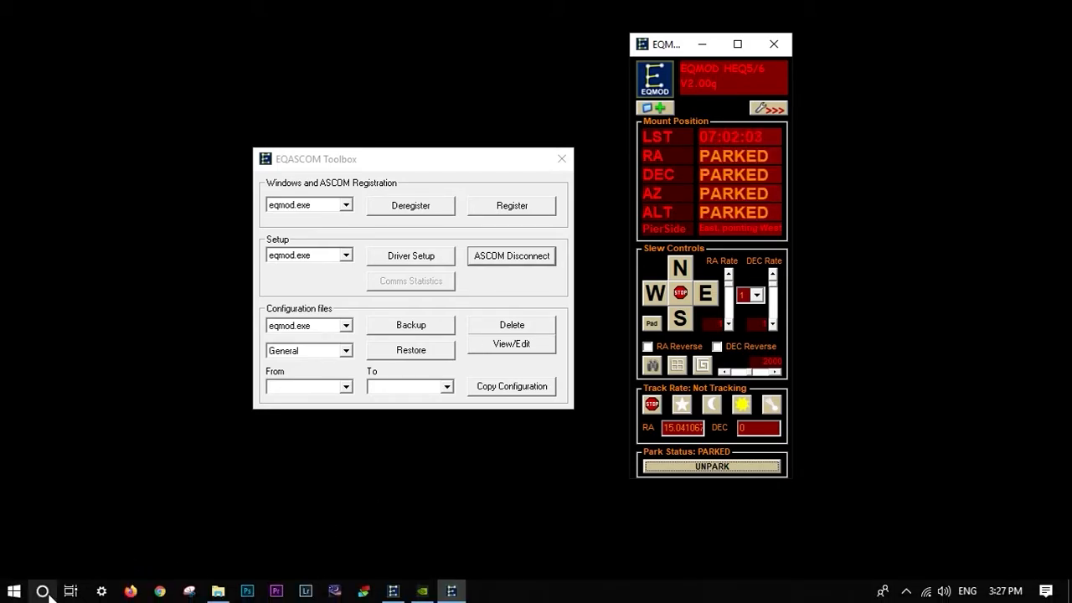
Step: Search Windows for Stellarium and run it as administrator, allowing it to make changes
click(43, 591)
text(st)
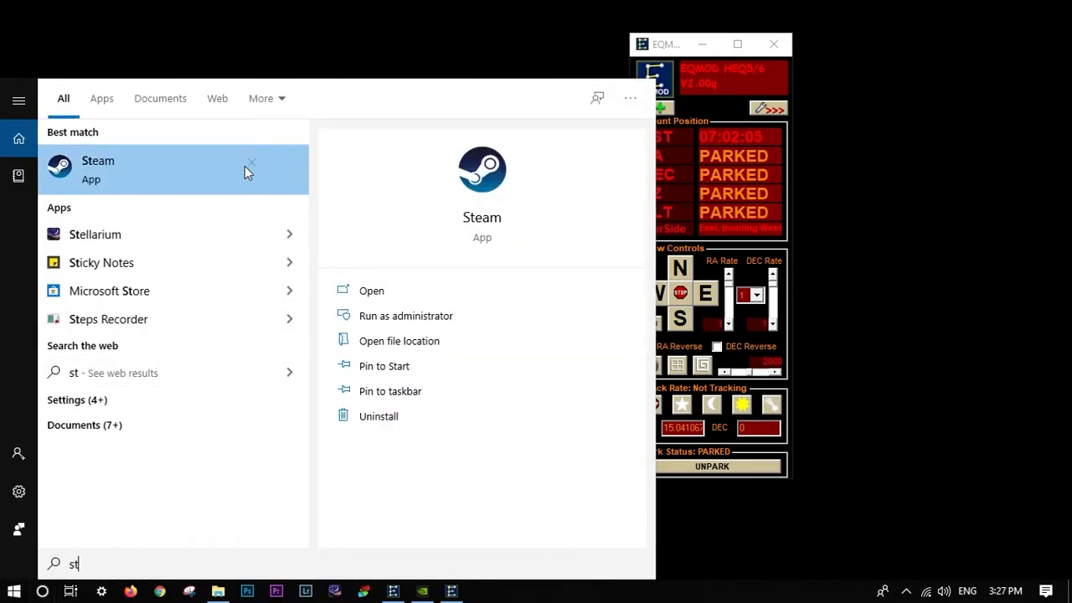
right_click(136, 241)
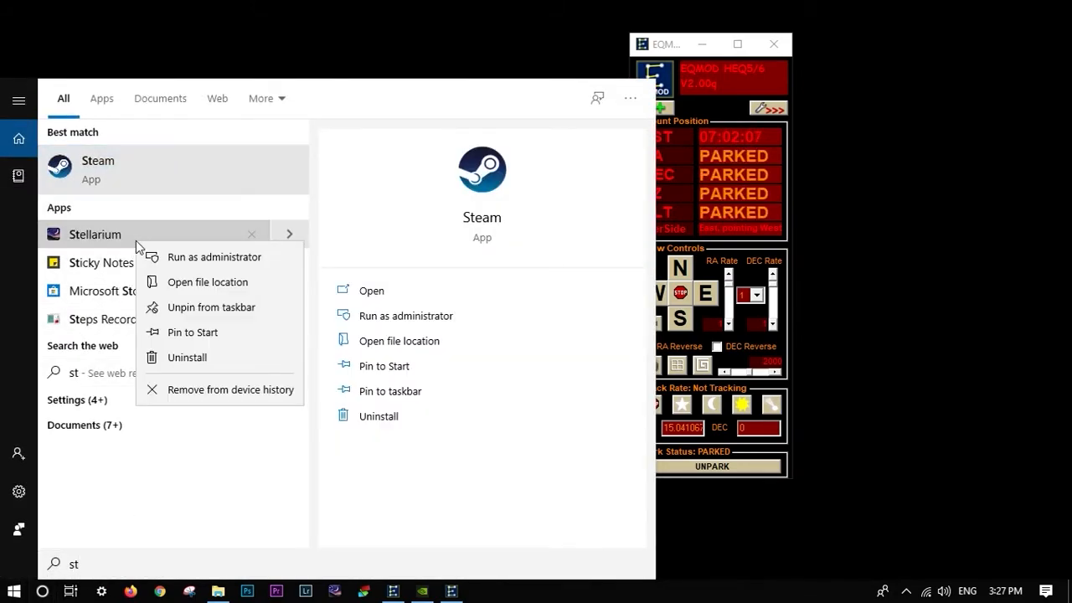
click(165, 256)
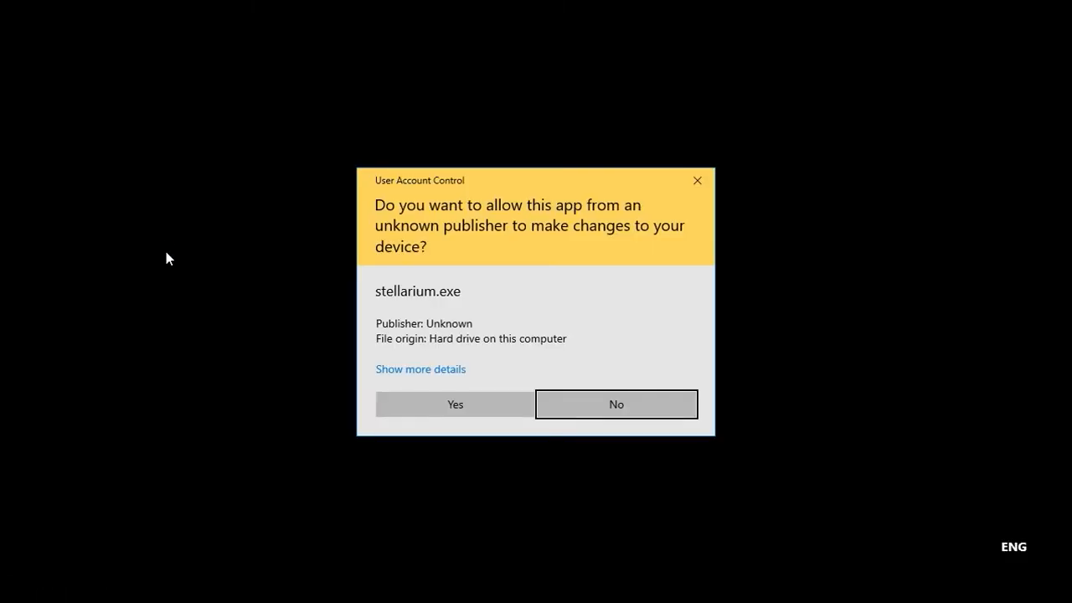
click(409, 404)
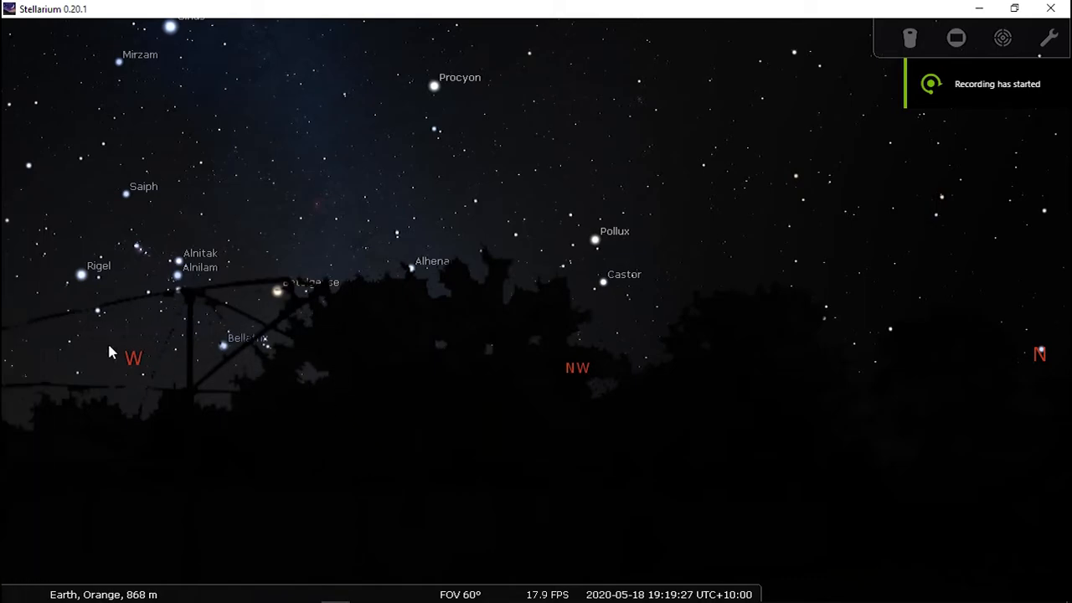
Step: Open Stellarium's configuration and select the Remote Control plug-in
mouse_move(2, 343)
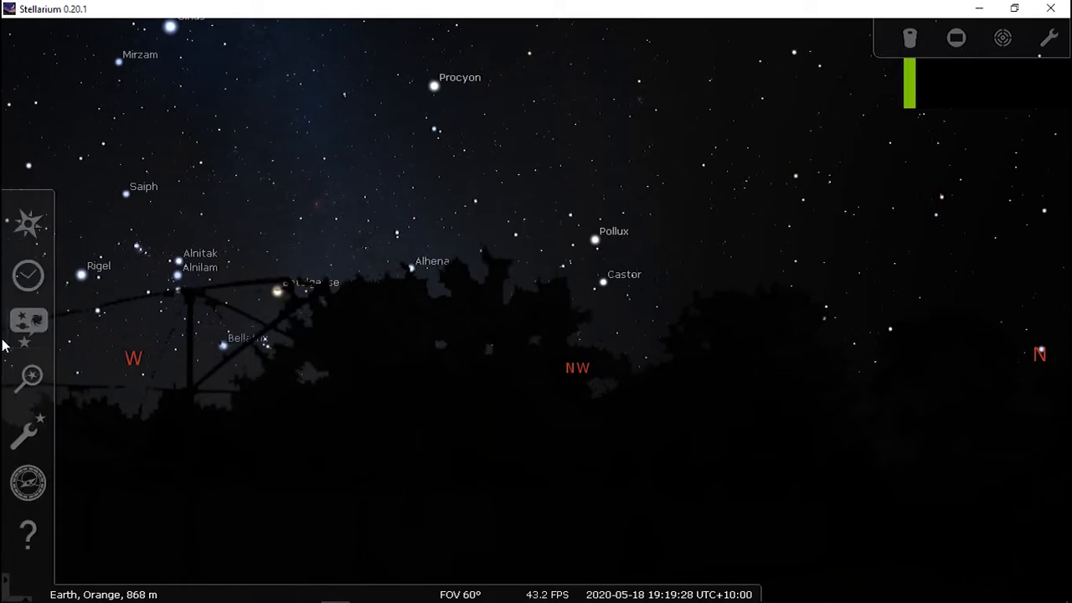
click(26, 444)
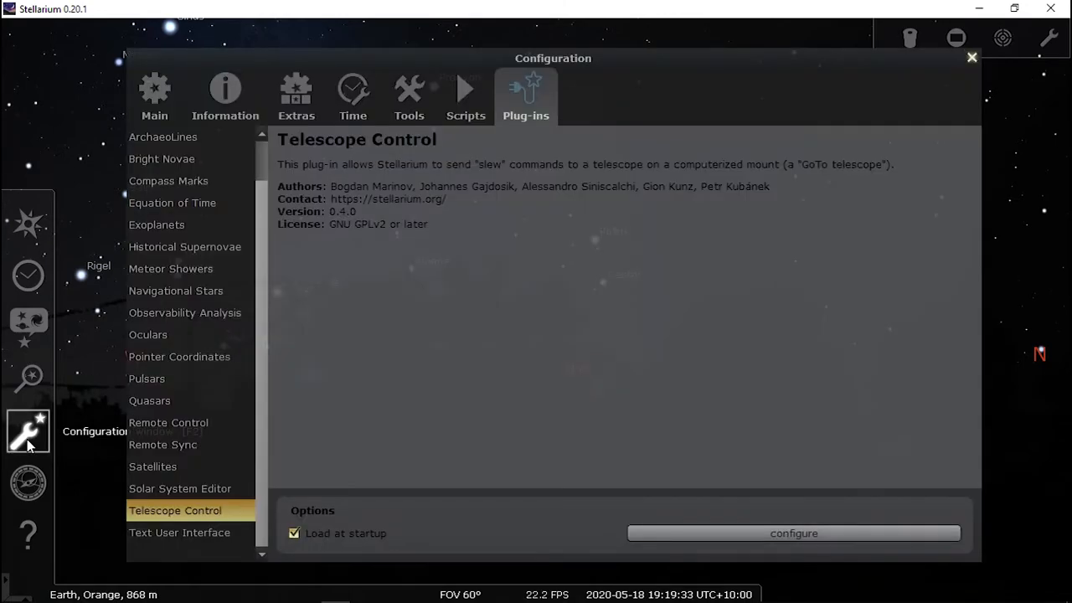
click(157, 99)
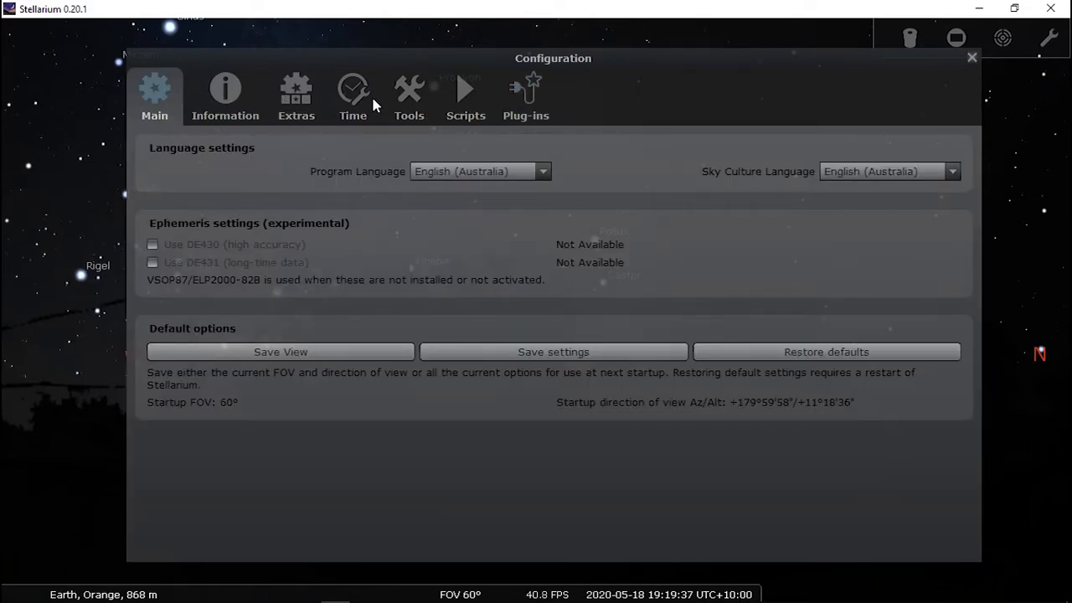
click(523, 91)
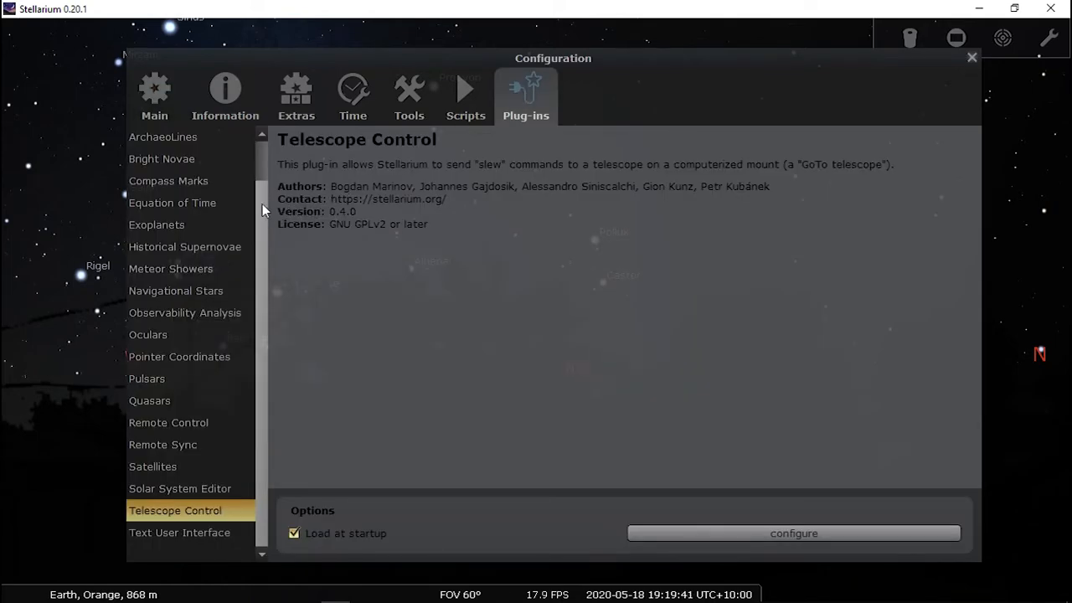
scroll(263, 209, up, 1)
scroll(256, 210, down, 2)
click(210, 423)
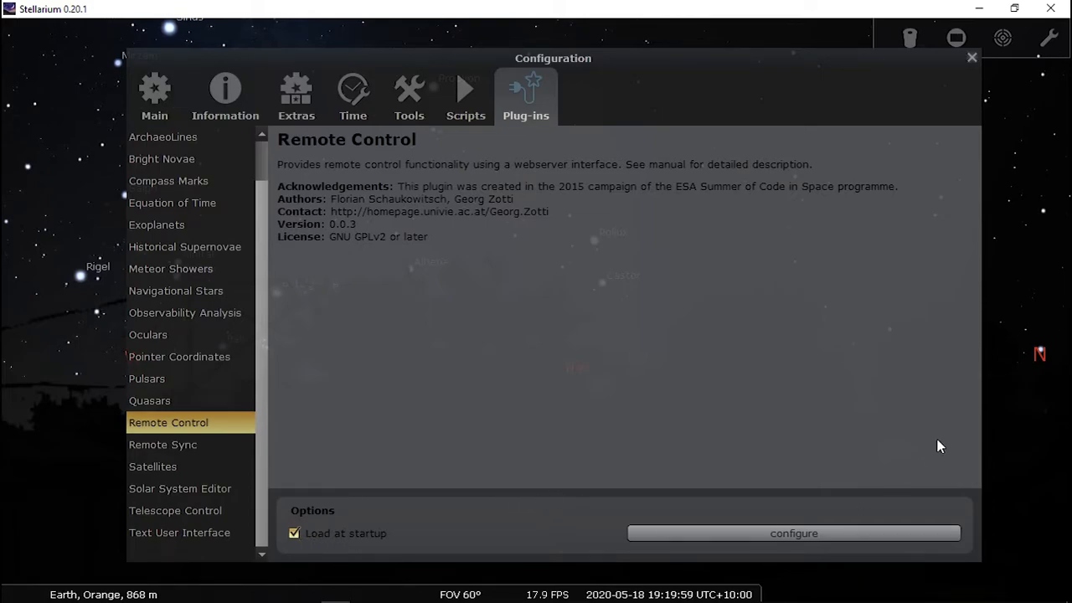
Step: Configure the Remote Control plug-in with the server enabled and automatic enabling on startup, save the settings as default and close the configuration
click(822, 534)
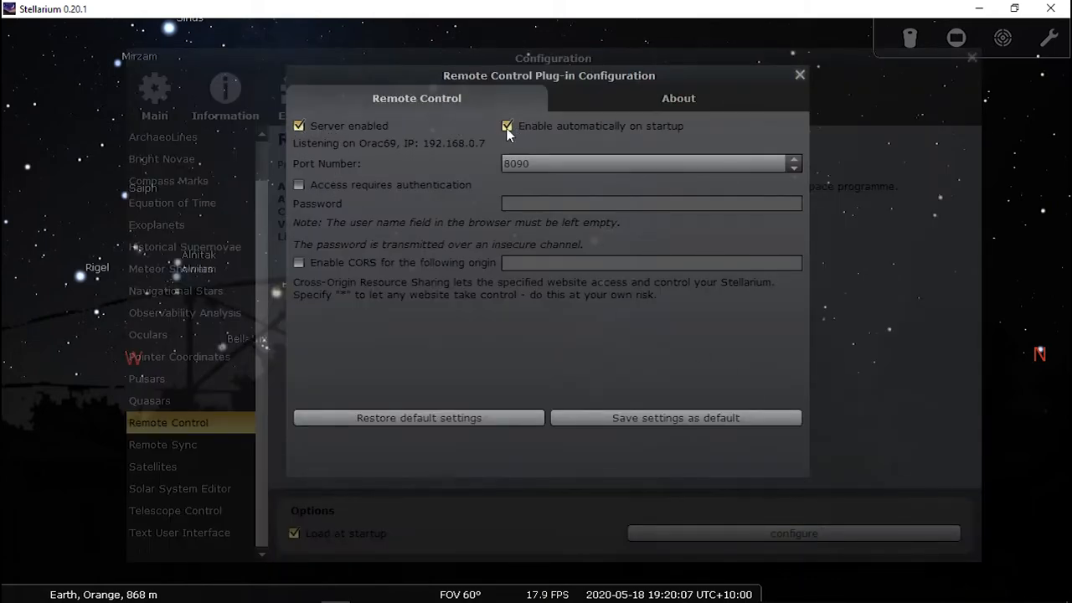
click(300, 125)
click(302, 127)
click(506, 127)
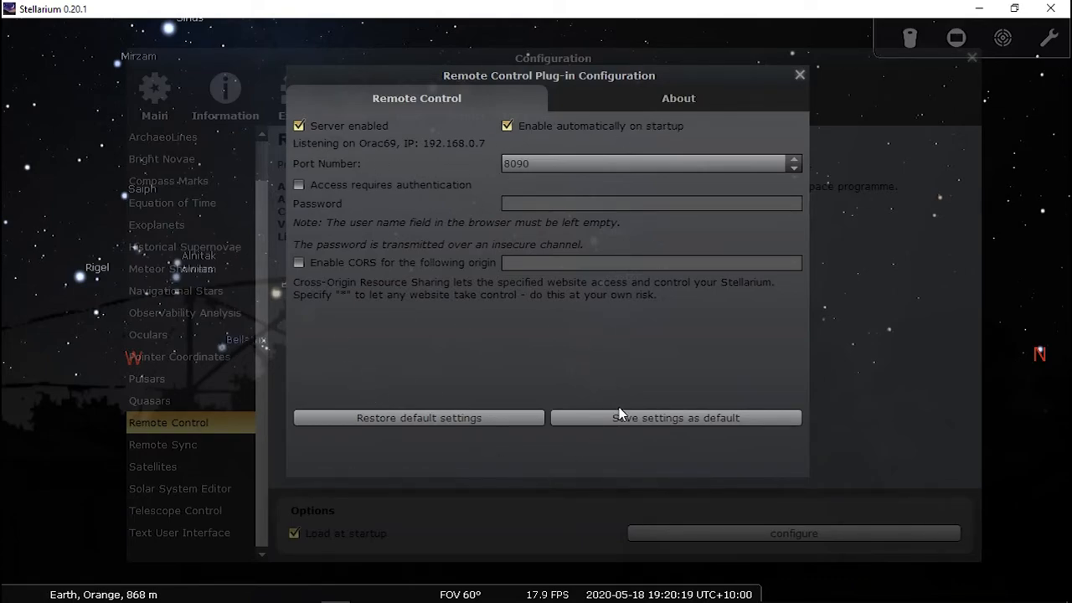
click(686, 418)
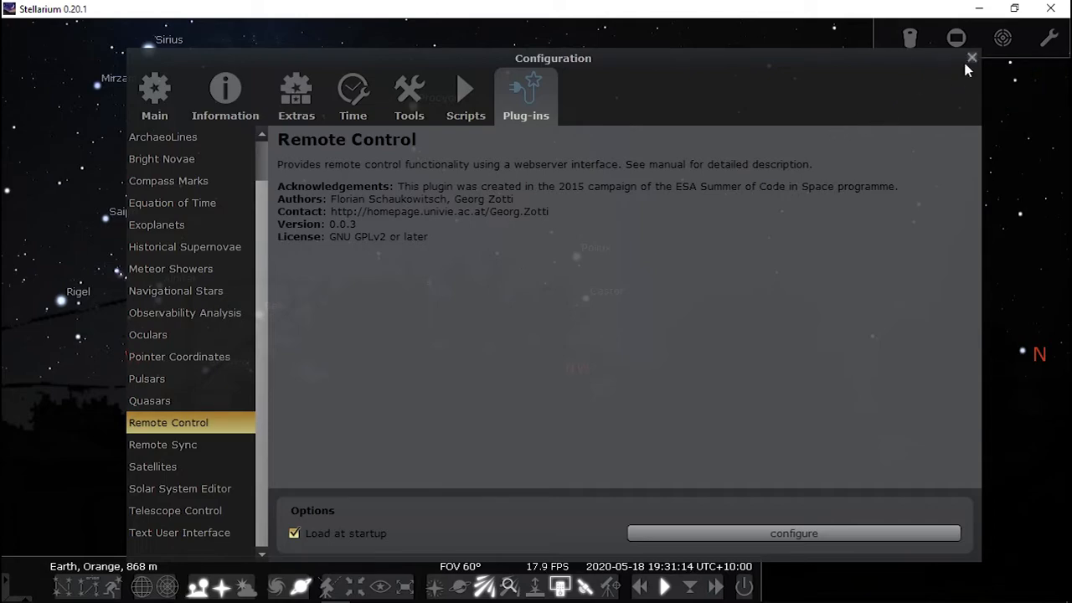
click(972, 59)
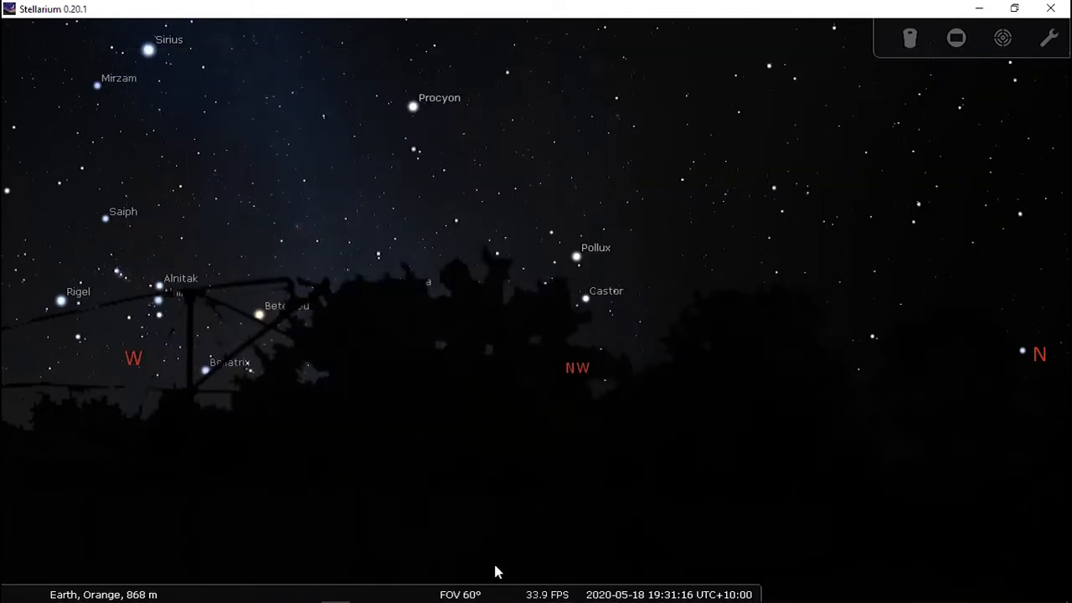
Step: Open the telescope slewing dialog, go to its telescope configuration and start adding a new telescope
mouse_move(508, 584)
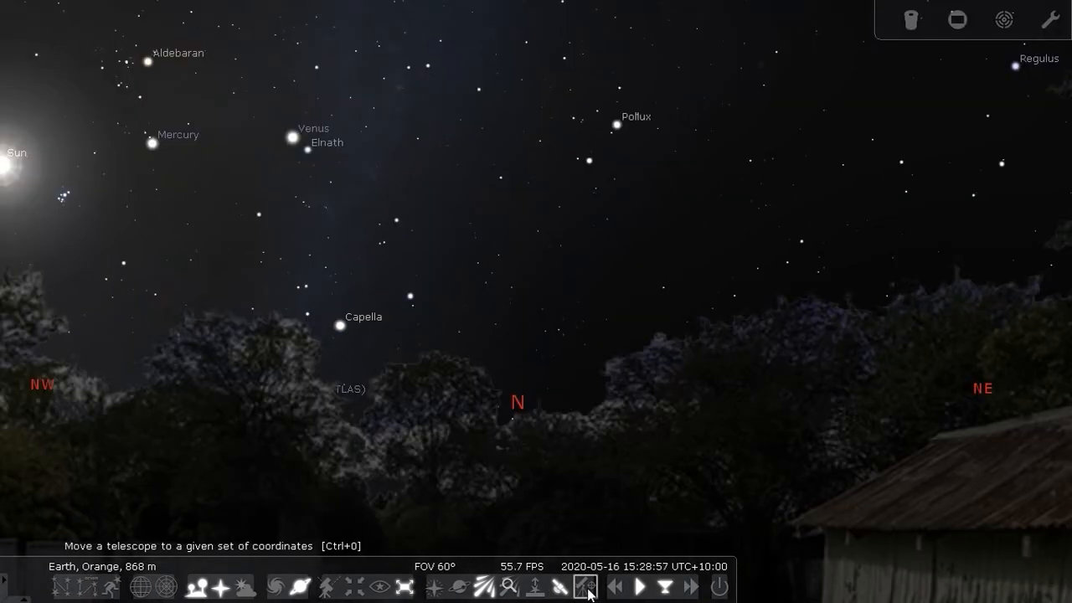
click(588, 591)
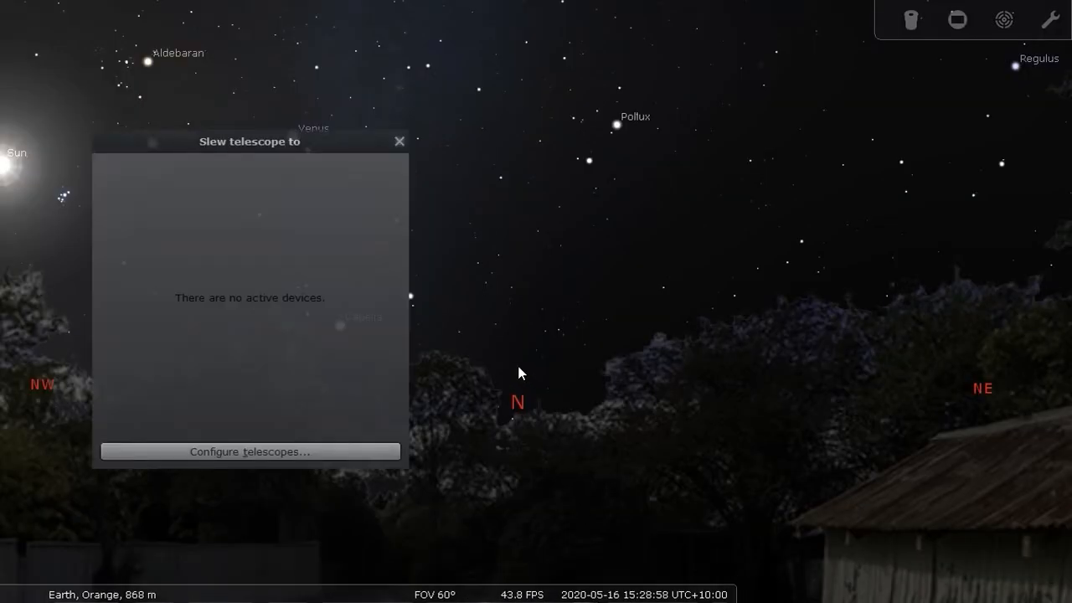
click(226, 451)
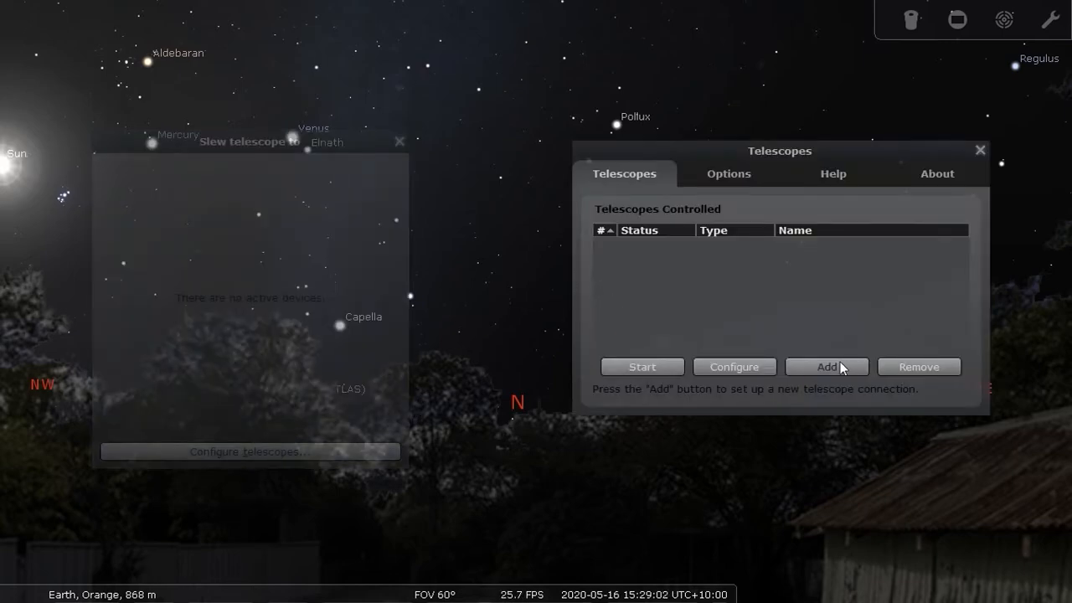
drag(802, 158, 633, 115)
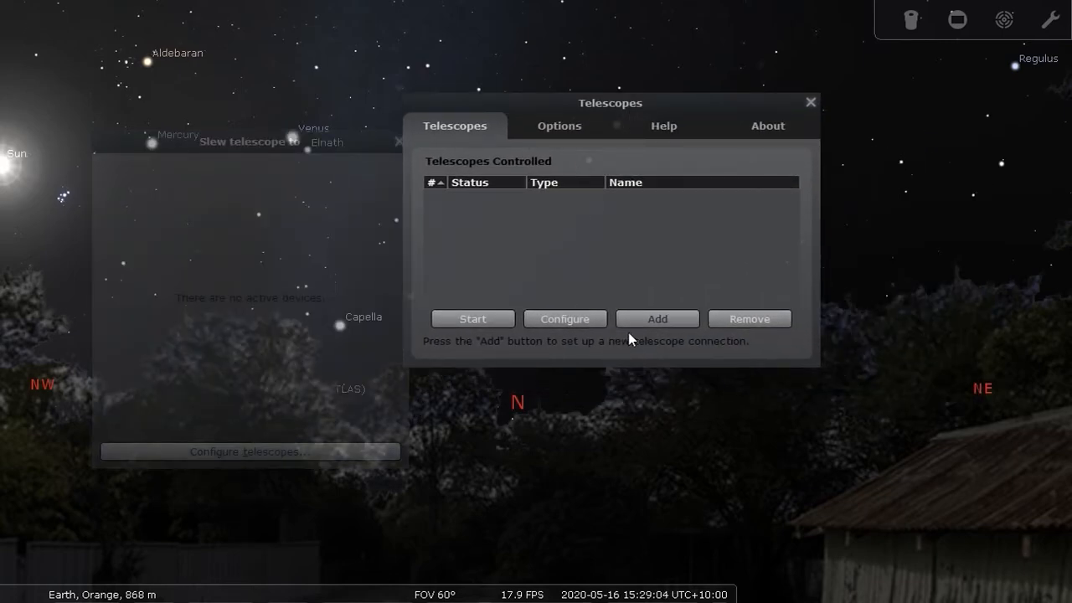
click(650, 322)
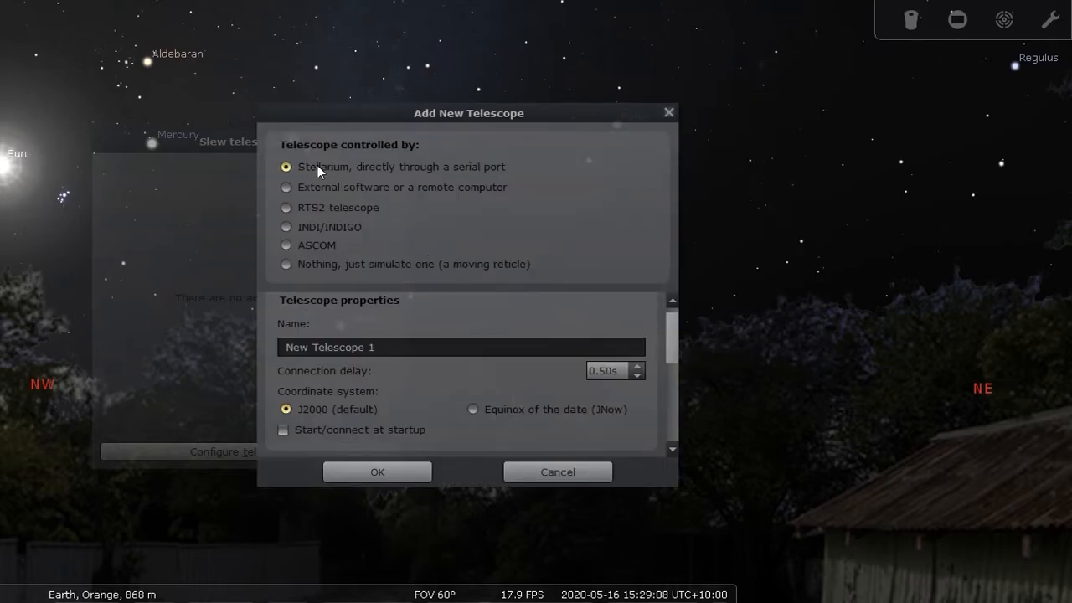
Step: Set the new telescope to be controlled by ASCOM, choose EQMOD ASCOM HEQ5/6 as its device and confirm the telescope
click(286, 247)
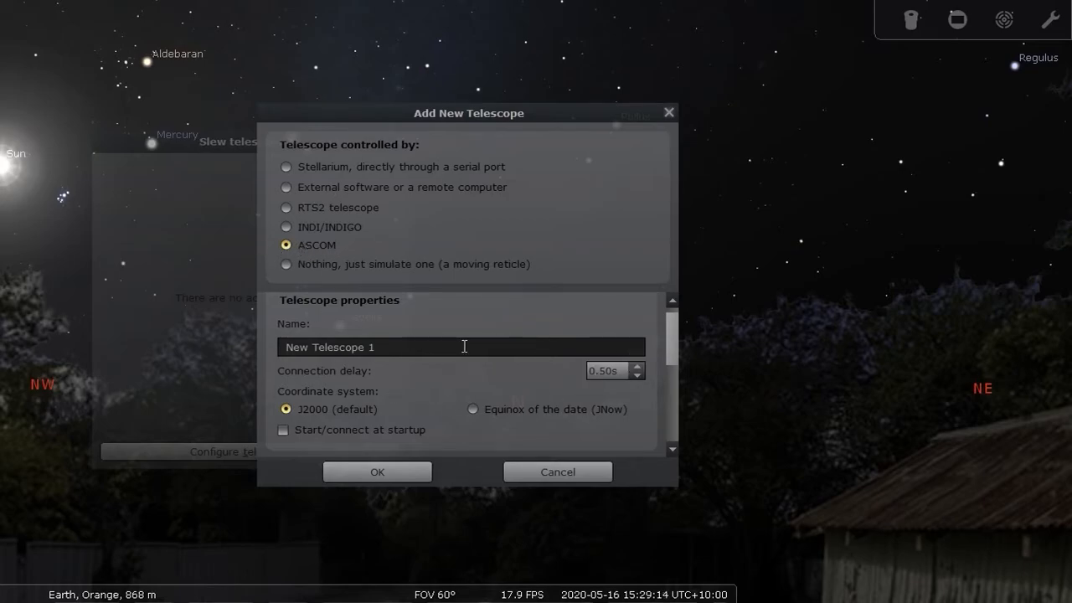
scroll(670, 363, down, 3)
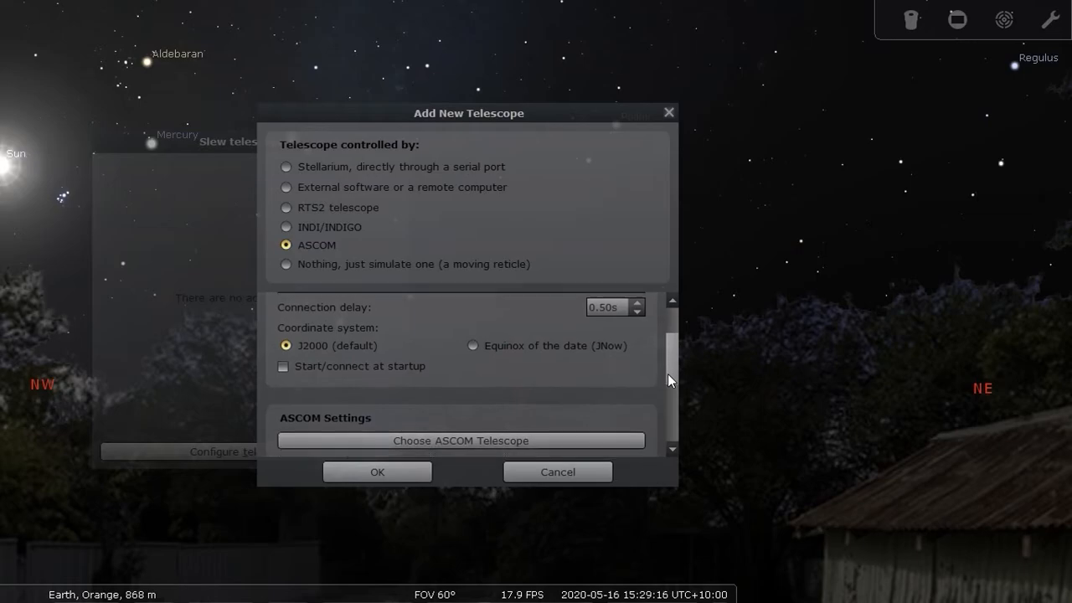
scroll(677, 383, down, 3)
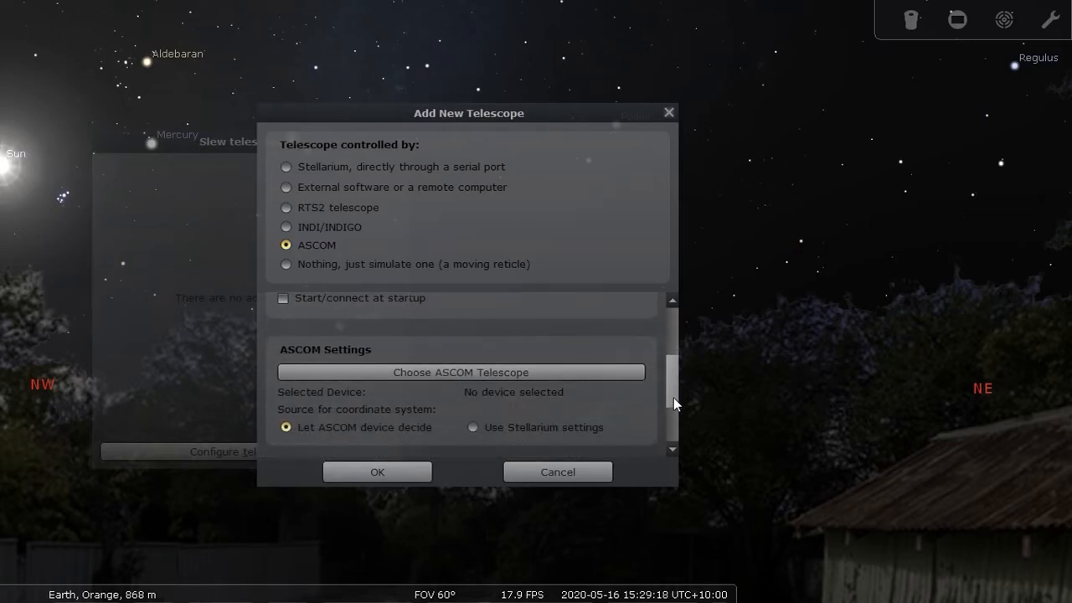
click(468, 374)
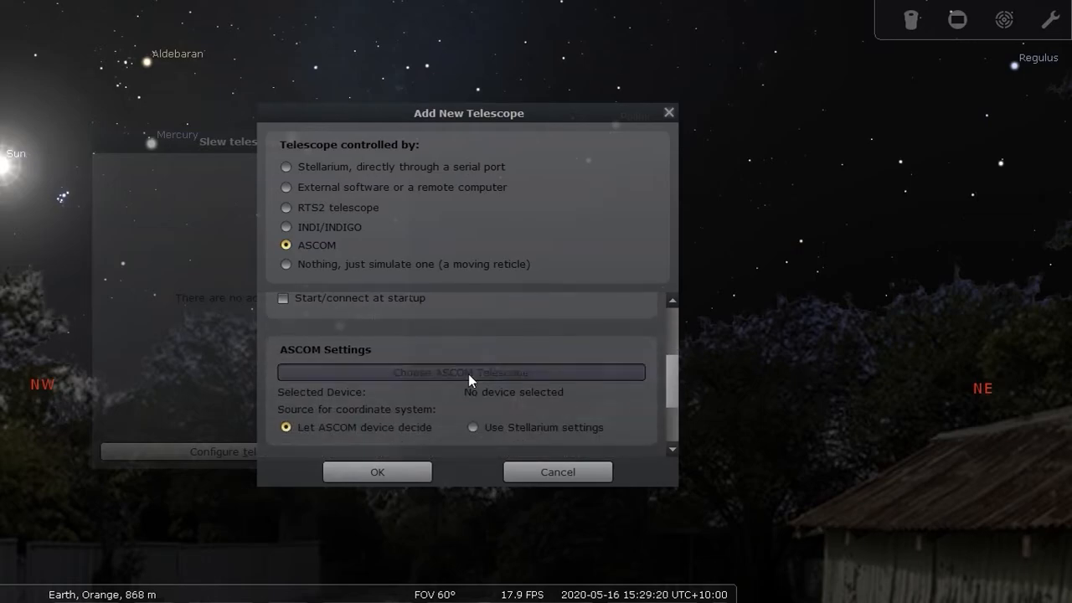
click(579, 303)
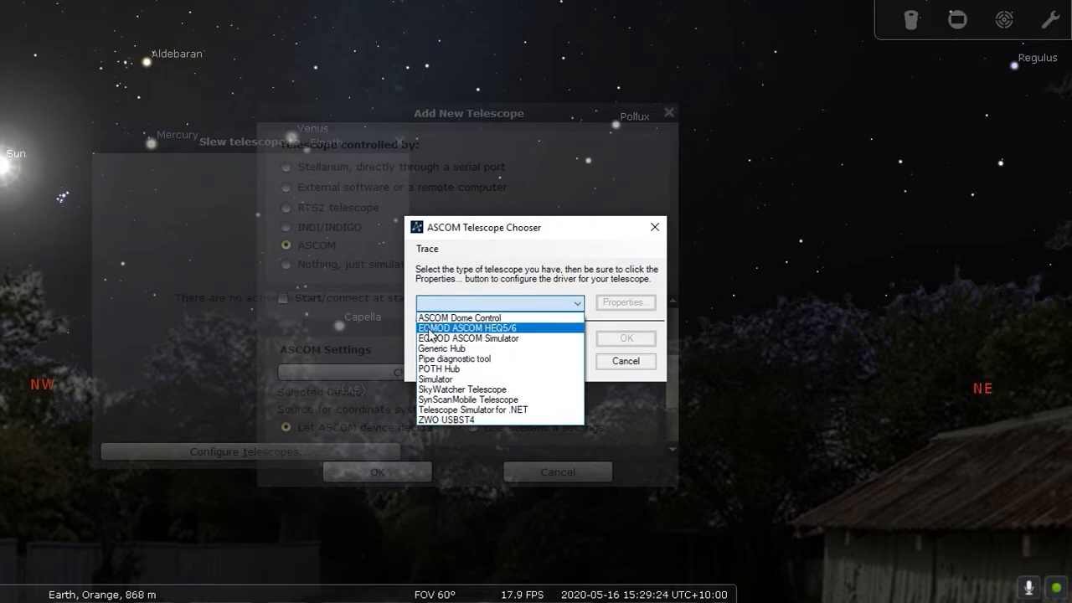
click(513, 329)
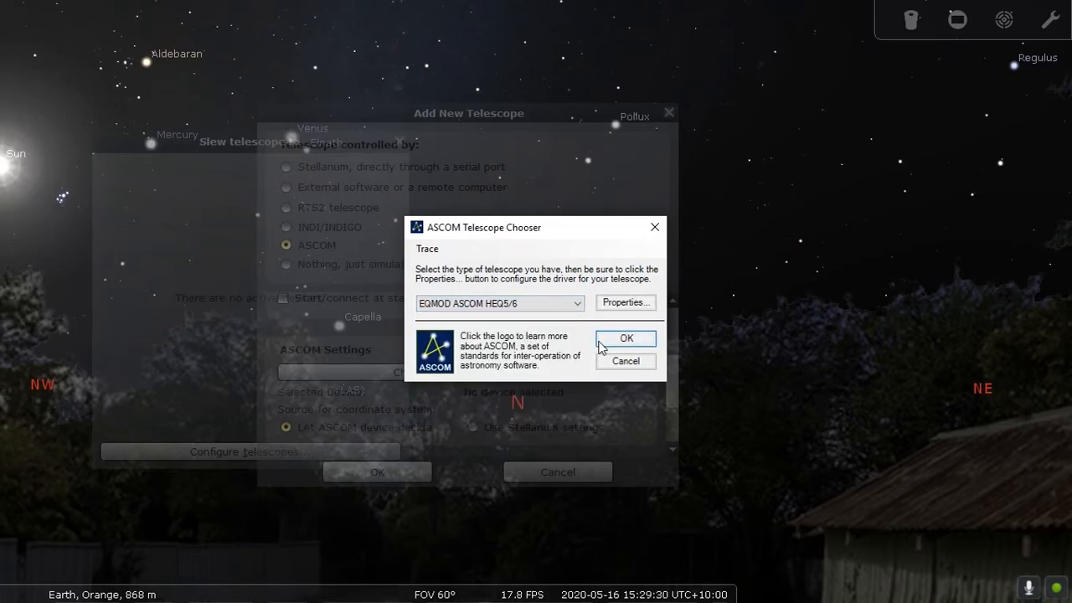
click(626, 338)
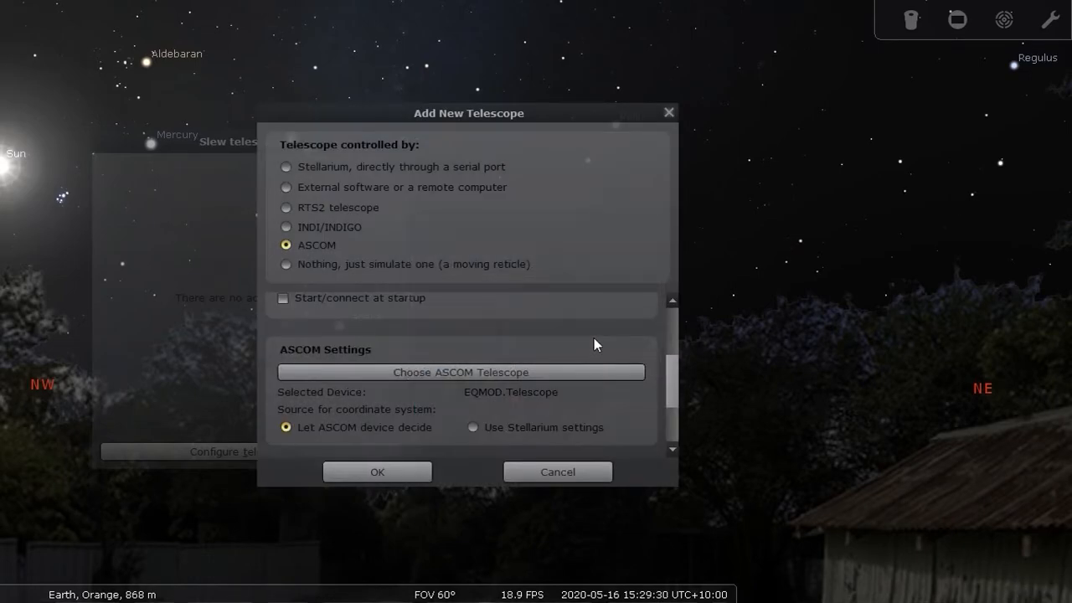
click(401, 468)
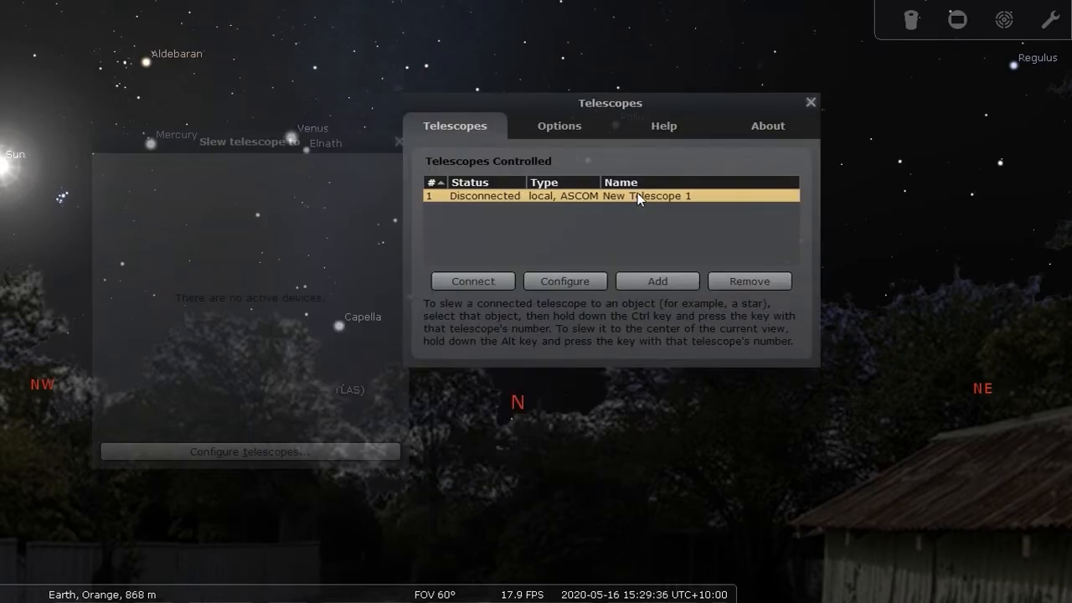
Step: Connect New Telescope 1, close the telescope list and find the telescope's marker in the sky near Rigil Kentaurus
click(489, 286)
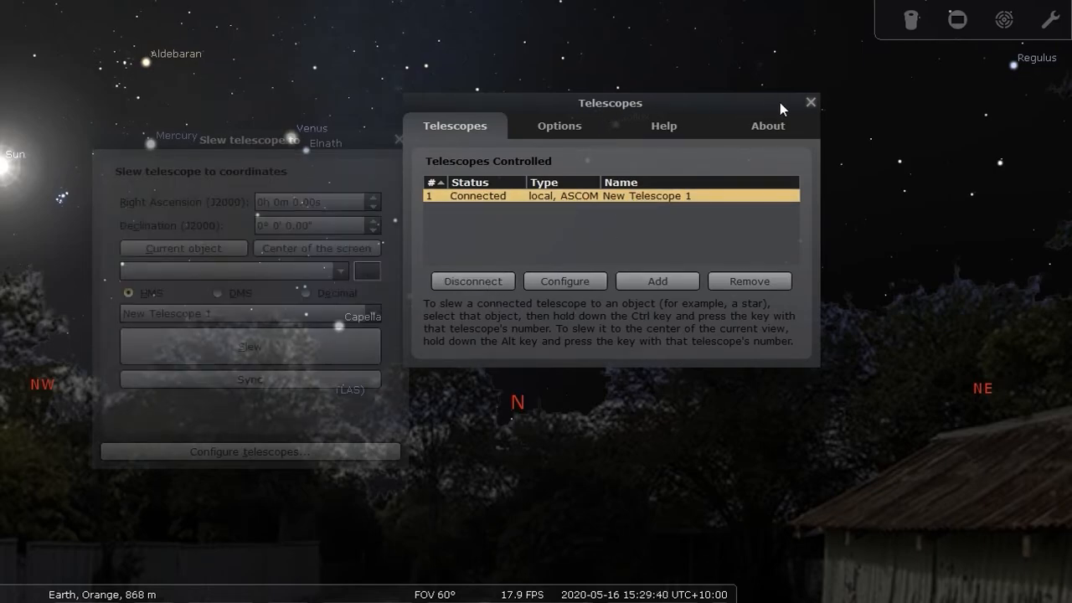
click(810, 103)
drag(448, 277, 714, 275)
drag(493, 362, 857, 359)
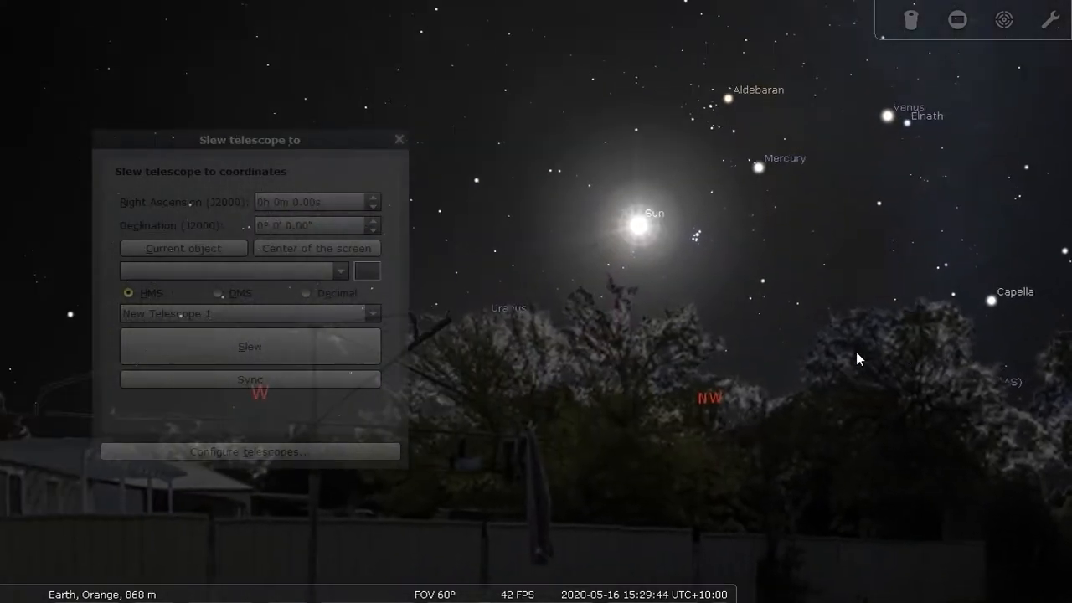
drag(486, 394, 871, 376)
drag(467, 331, 875, 338)
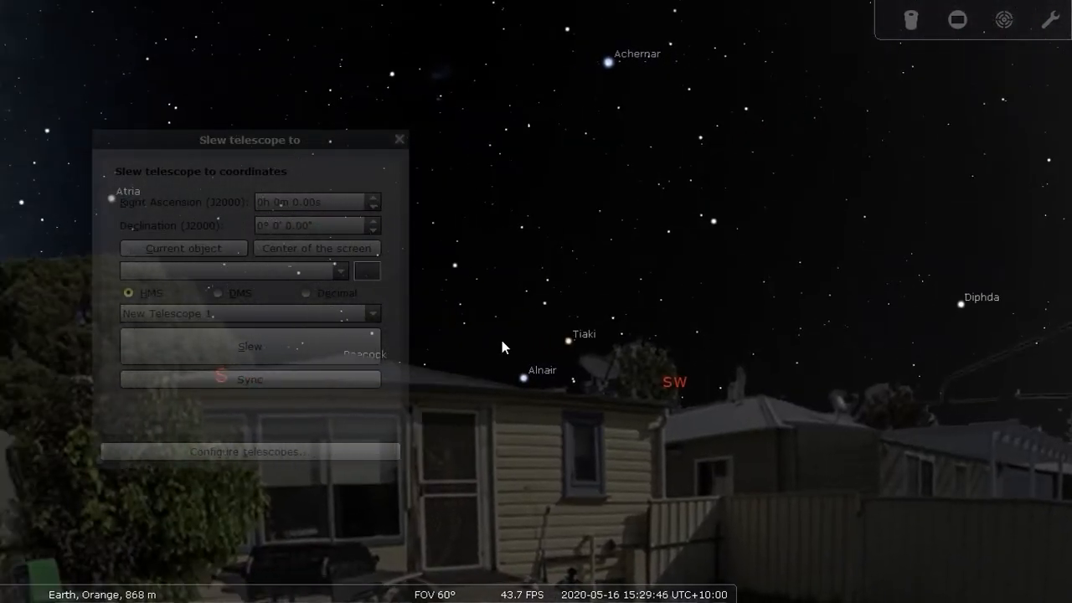
drag(494, 342, 806, 329)
drag(489, 320, 779, 371)
mouse_move(612, 317)
mouse_down()
mouse_move(666, 314)
mouse_move(660, 358)
mouse_up()
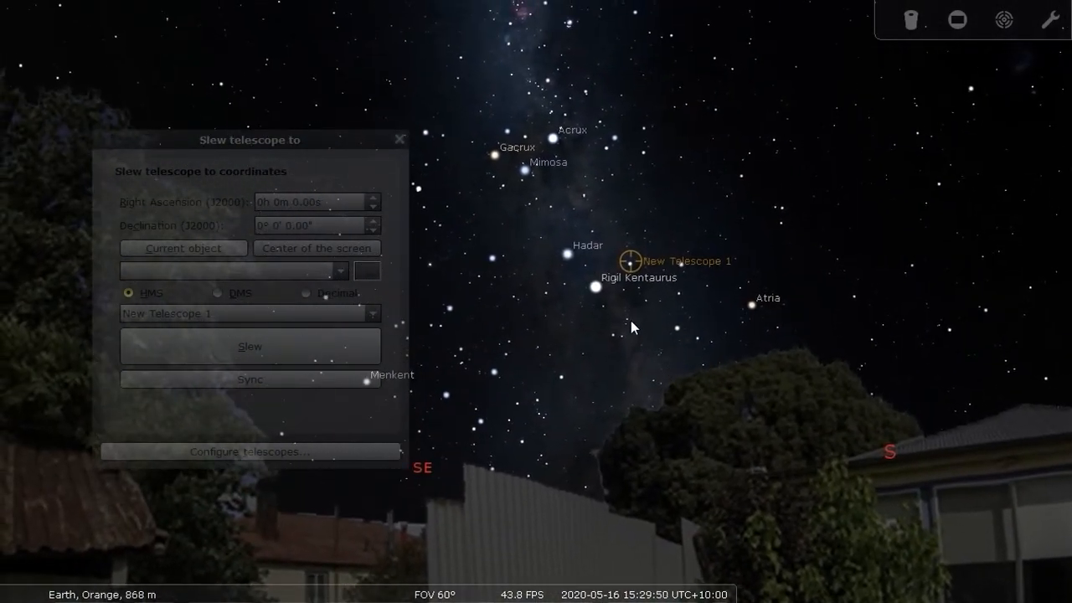
Step: Select the star Hadar, load its coordinates as the slew target and try to slew New Telescope 1 to it
click(569, 254)
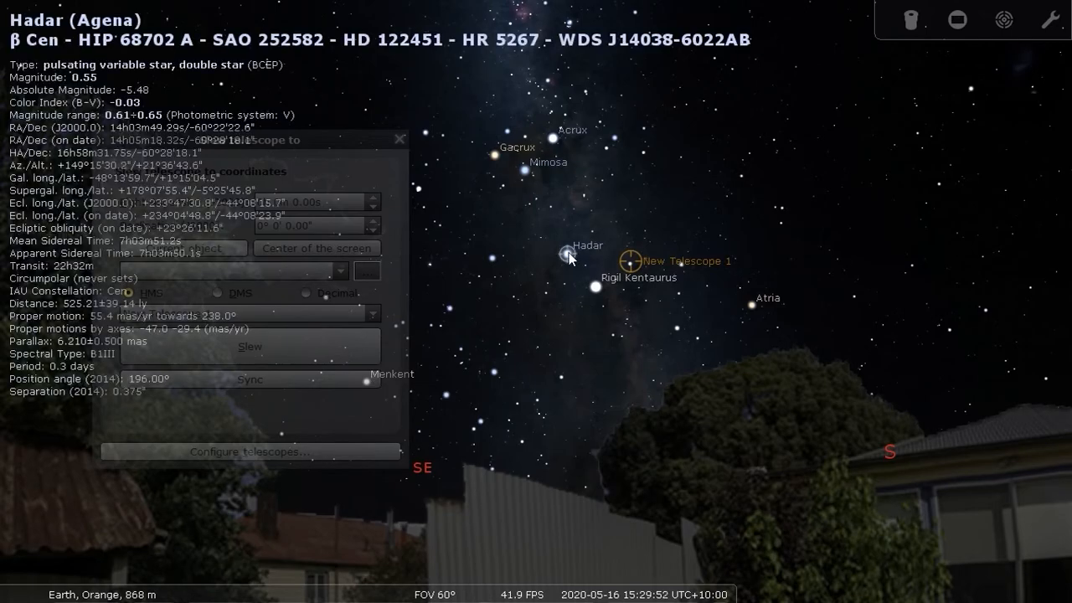
click(265, 140)
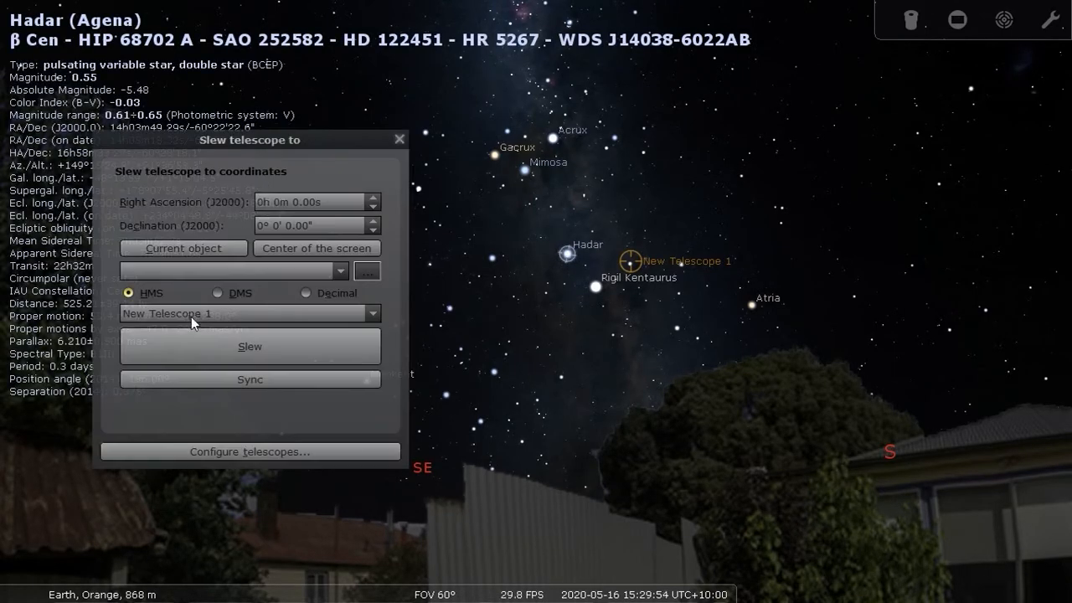
click(182, 250)
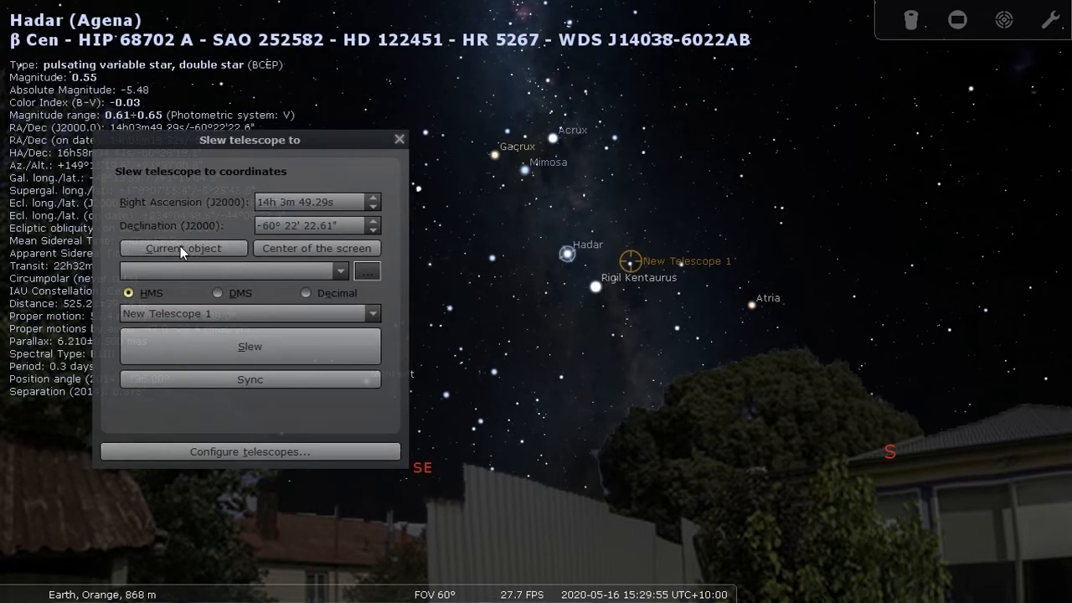
click(217, 343)
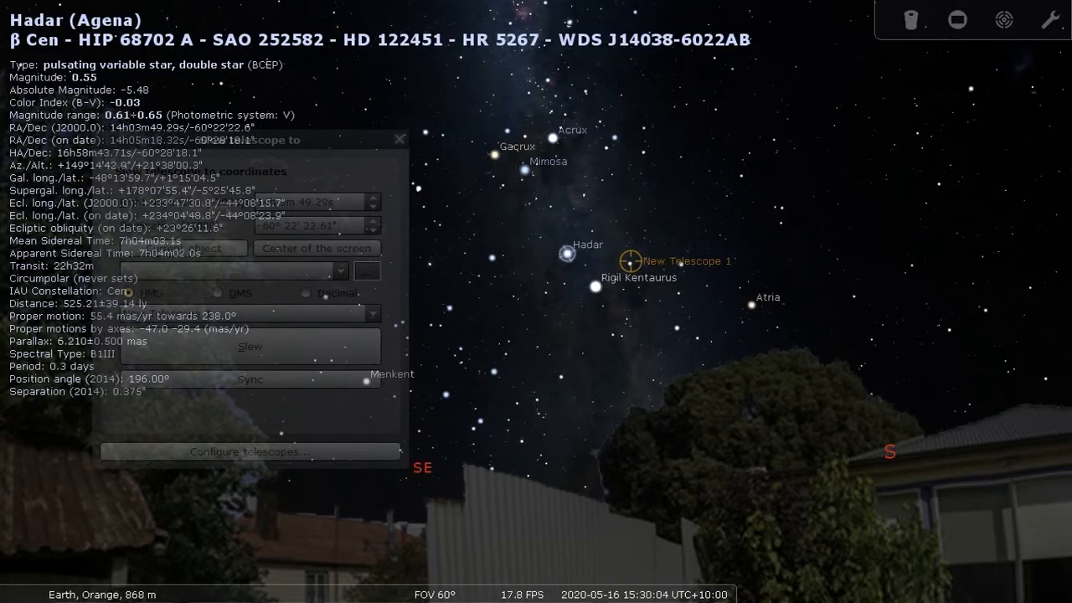
key(ctrl+1)
click(697, 318)
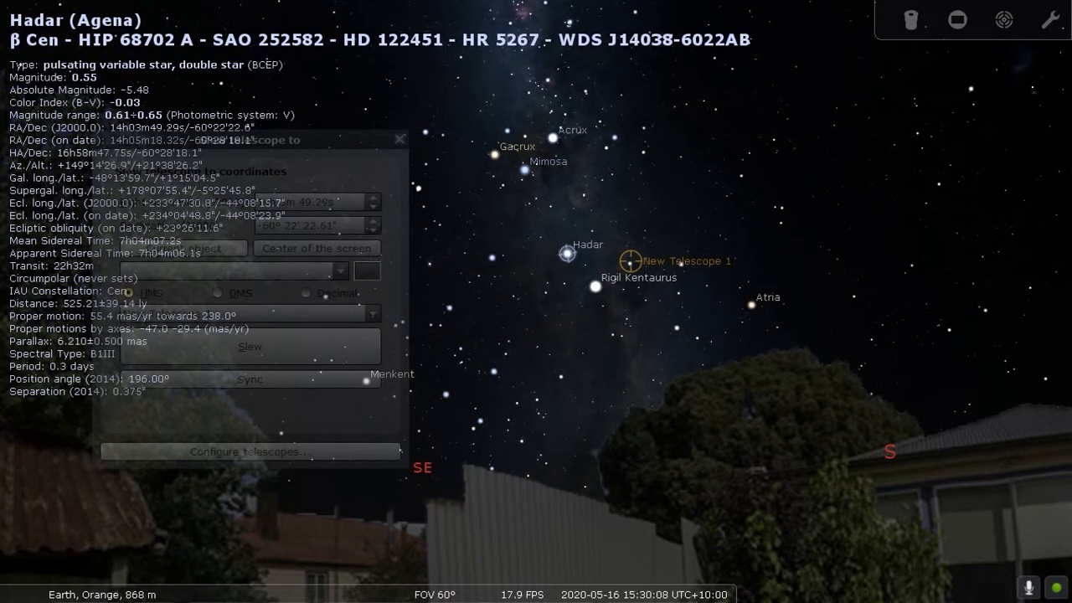
Step: Bring up the EQMOD window, unpark the mount and start sidereal tracking, leaving the window minimised
drag(1071, 102, 764, 74)
click(800, 497)
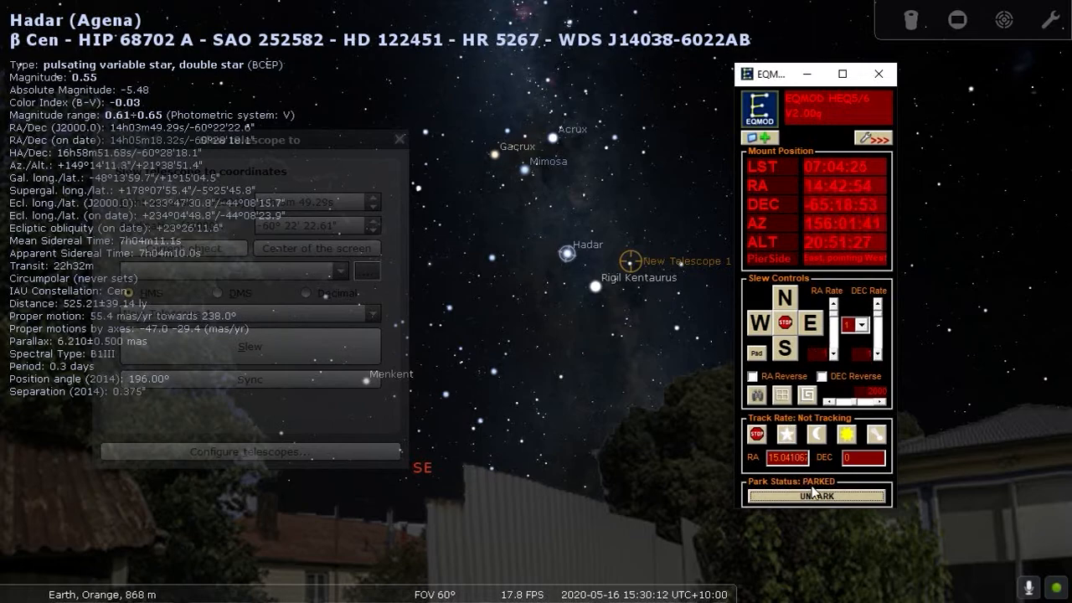
click(816, 498)
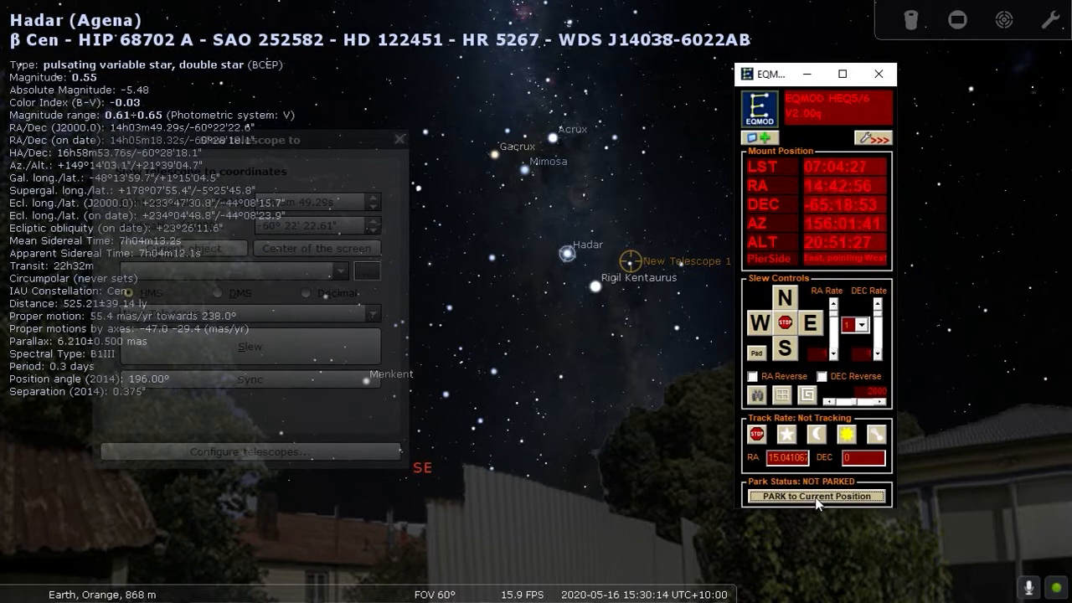
drag(785, 85, 816, 78)
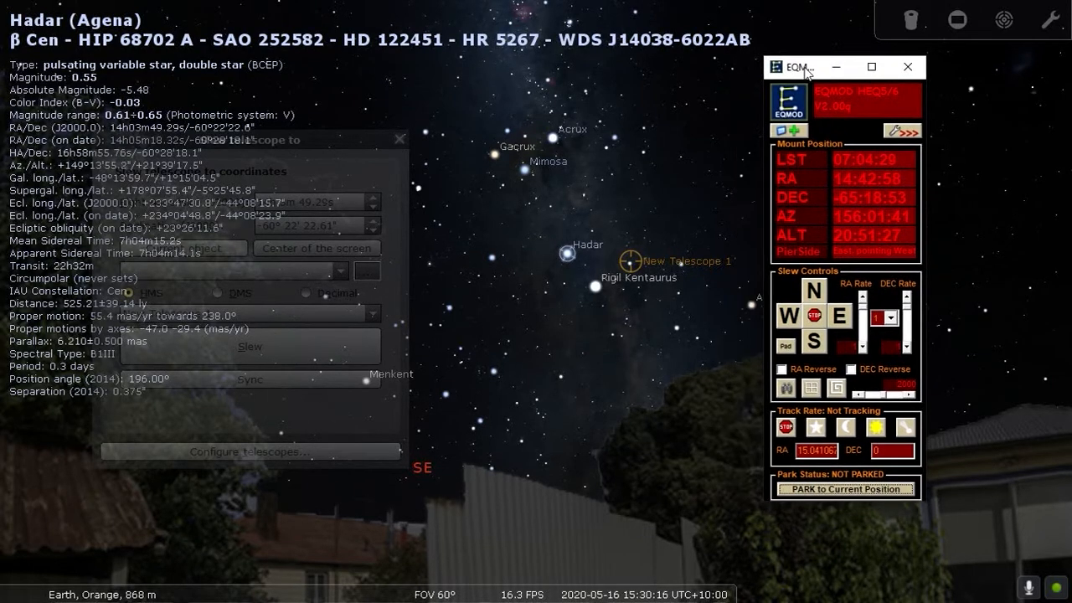
click(818, 428)
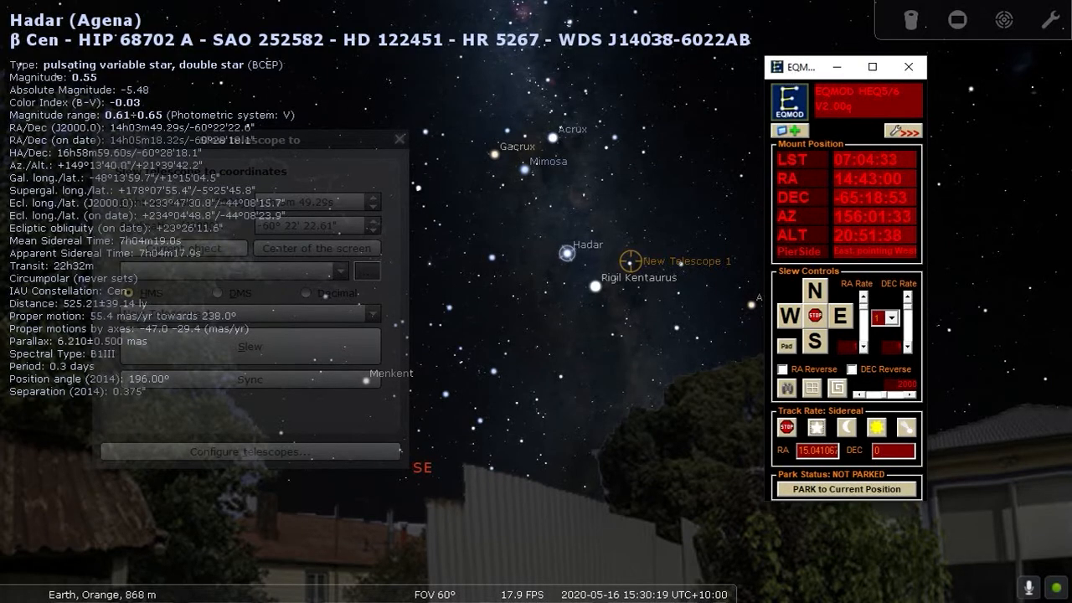
click(836, 66)
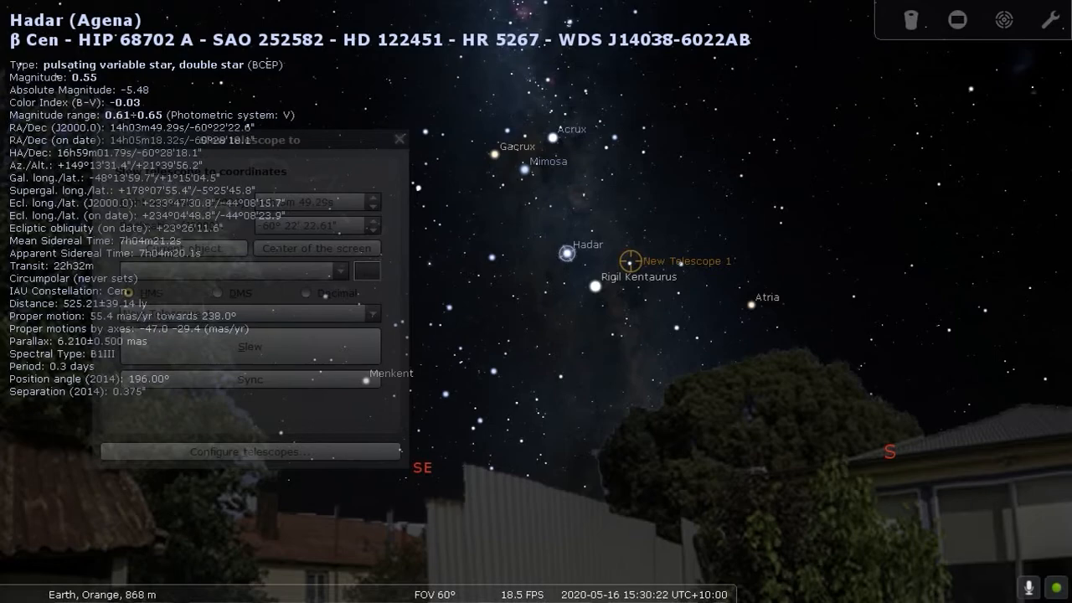
Step: Slew New Telescope 1 to the loaded Hadar coordinates and close the slewing dialog
click(327, 423)
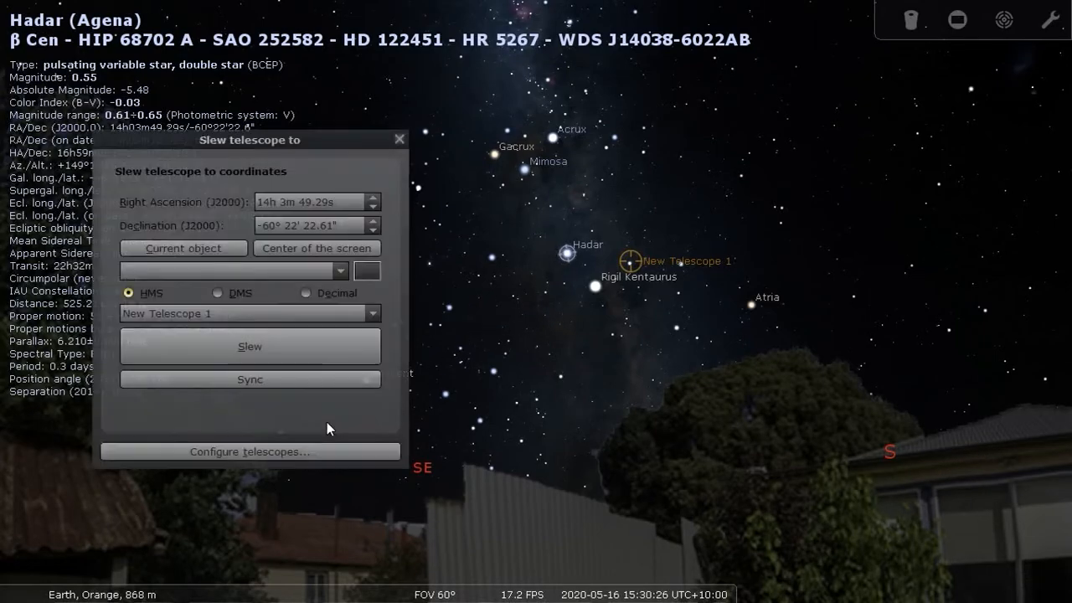
click(292, 344)
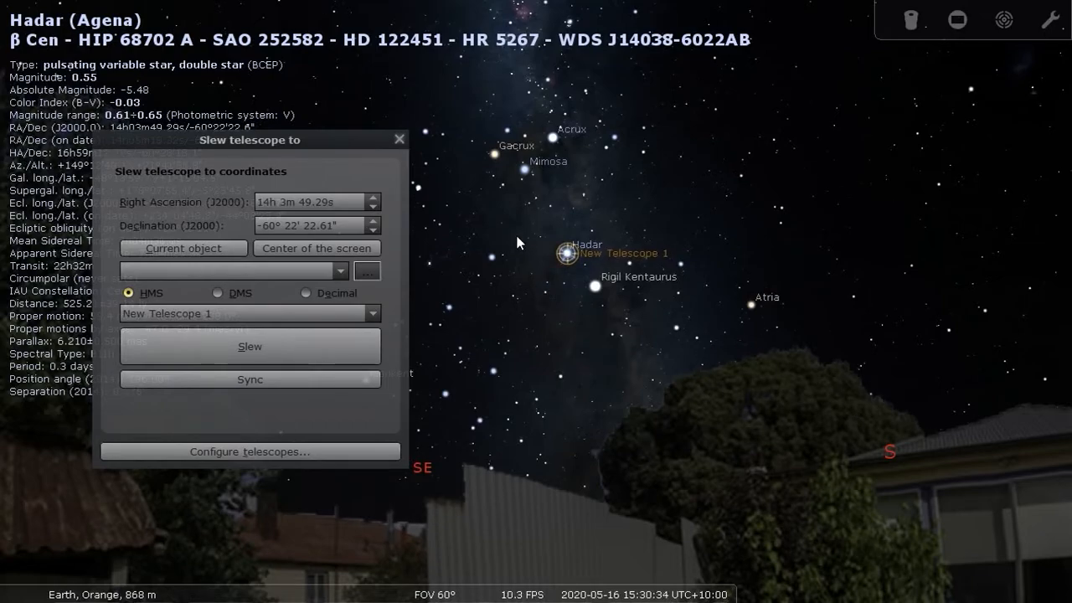
click(400, 139)
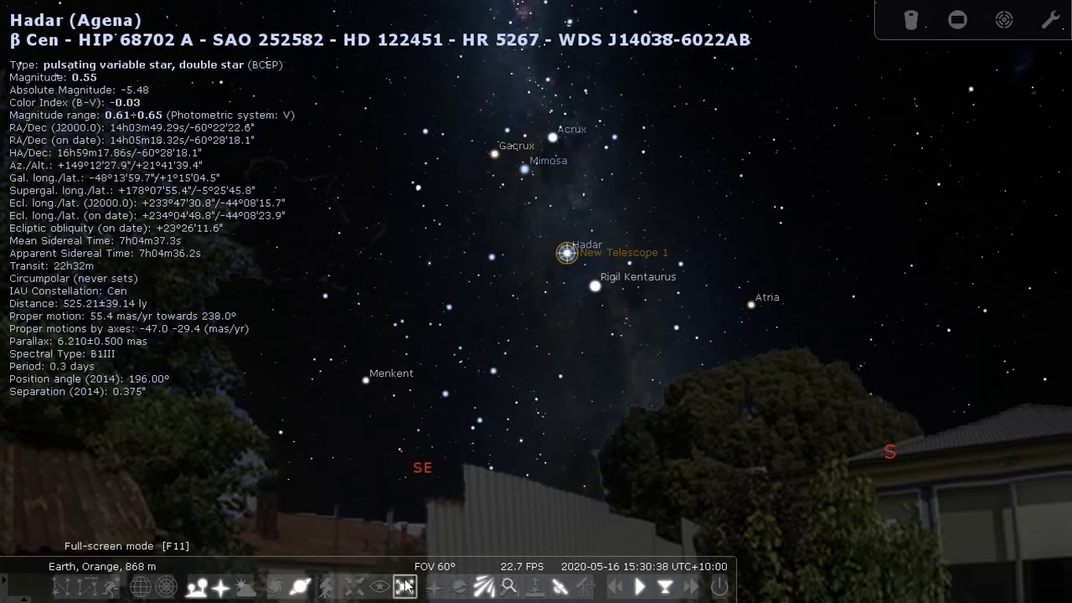
Step: Leave Stellarium's full-screen mode and minimise it to return to the EQASCOM Toolbox on the desktop
click(405, 589)
click(760, 12)
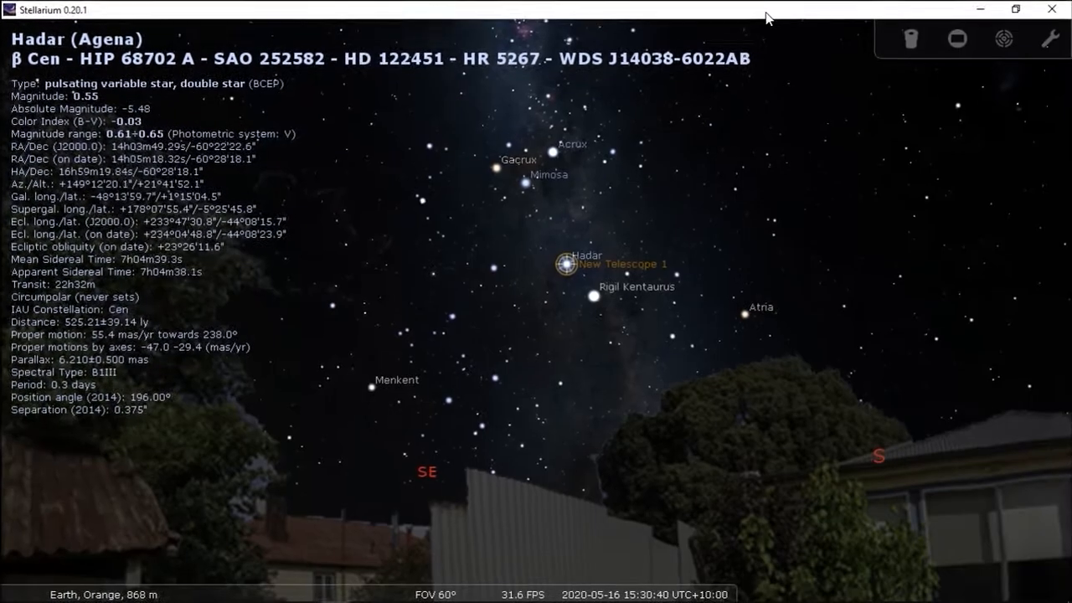
click(982, 8)
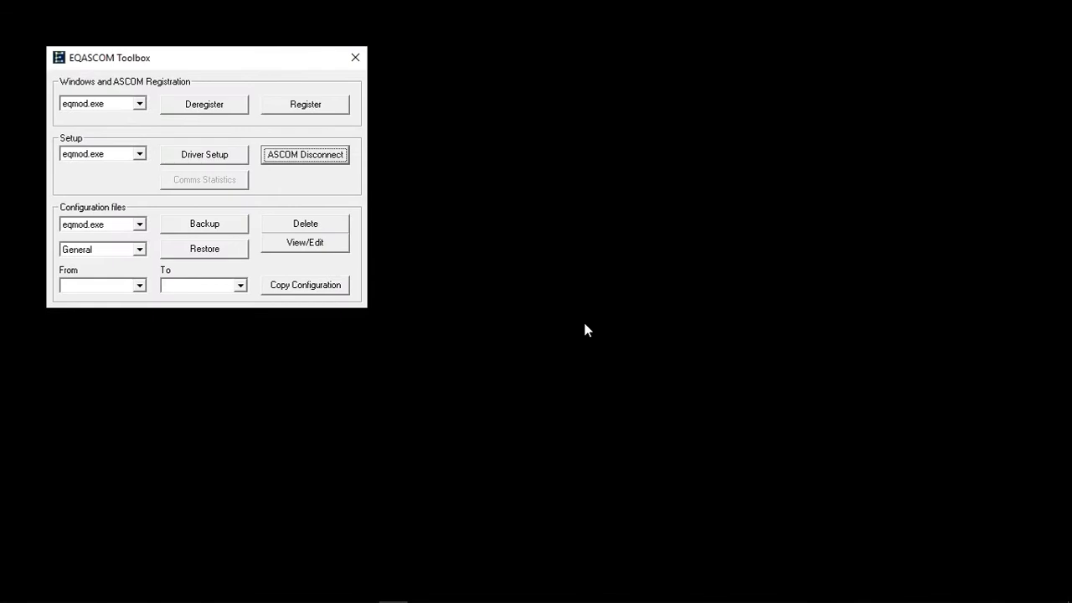
drag(204, 58, 299, 64)
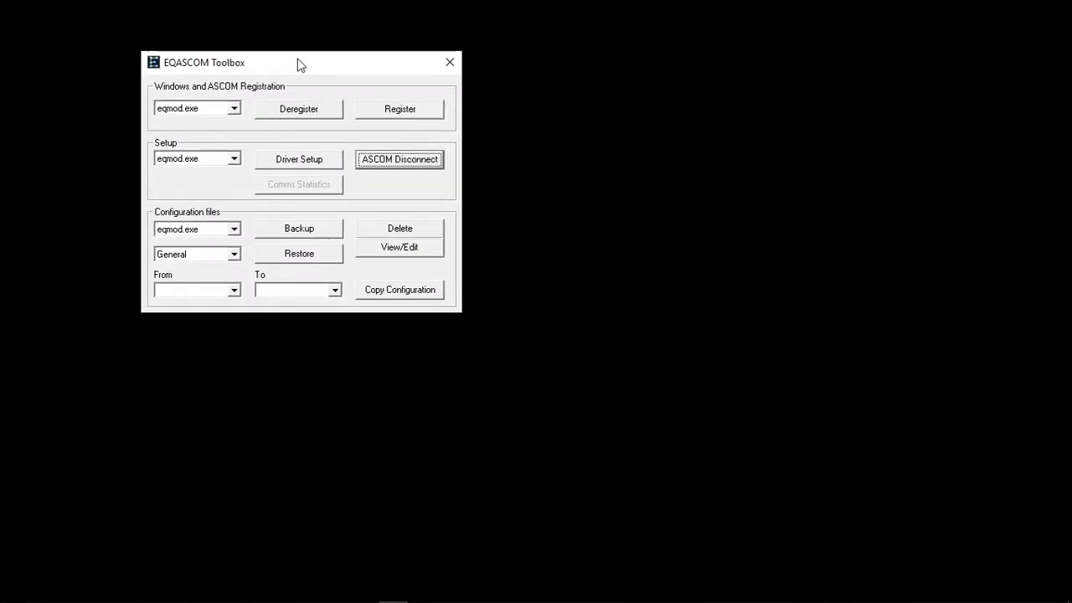
Step: Search Windows for APT and launch it as administrator, allowing it to make changes to the device
mouse_move(304, 589)
click(55, 602)
text(apt)
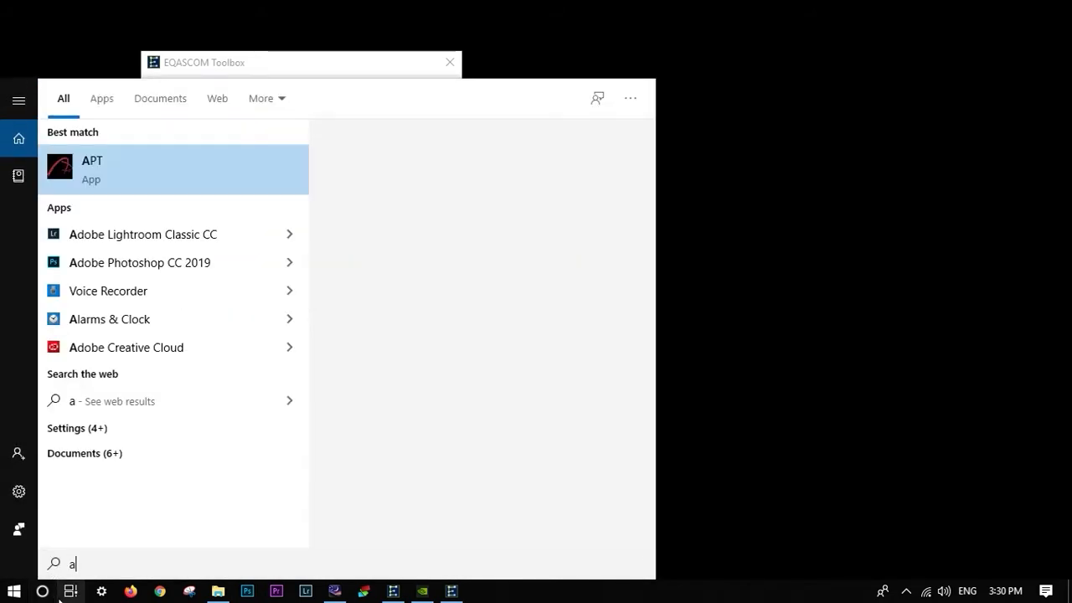
right_click(191, 181)
click(213, 196)
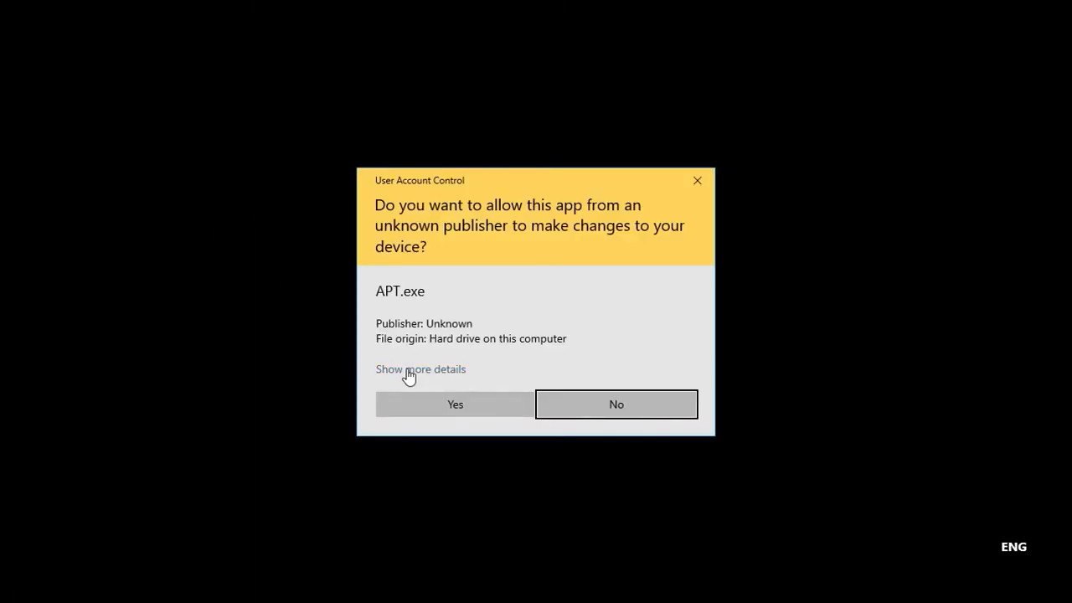
click(462, 404)
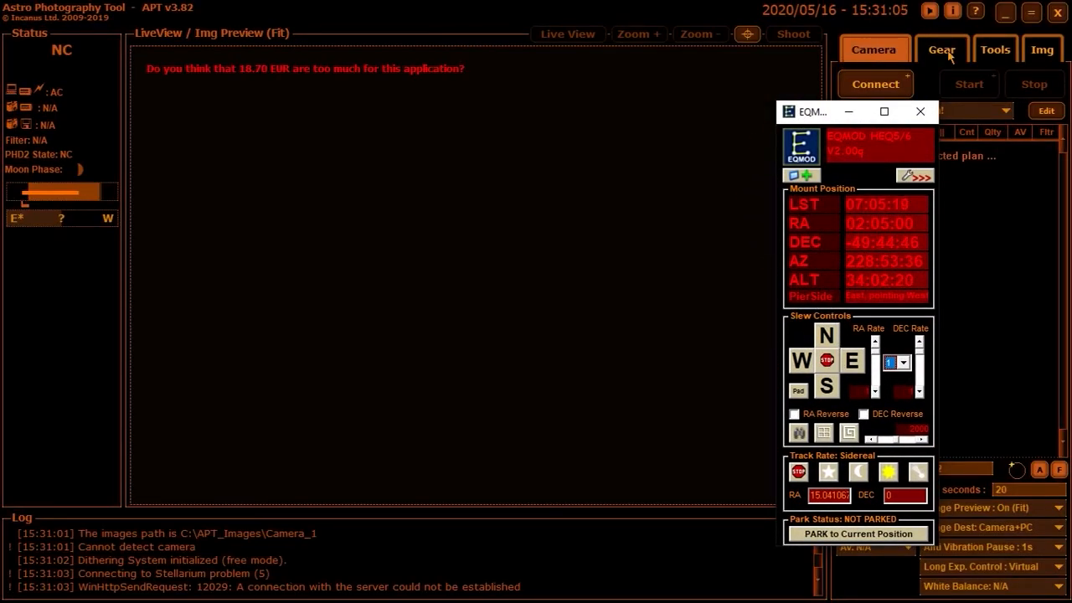
click(1005, 13)
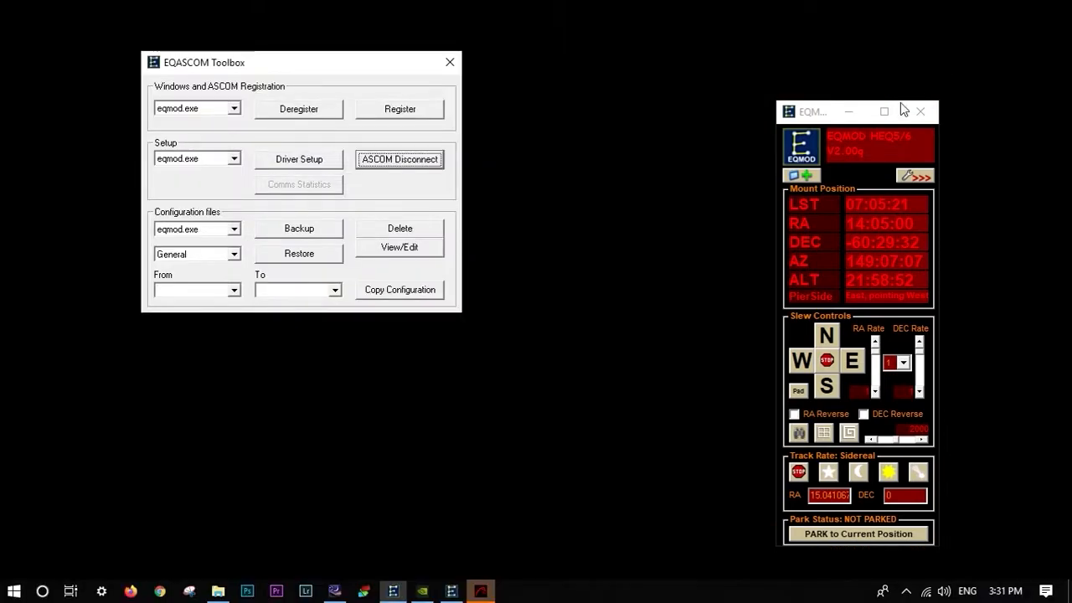
click(427, 166)
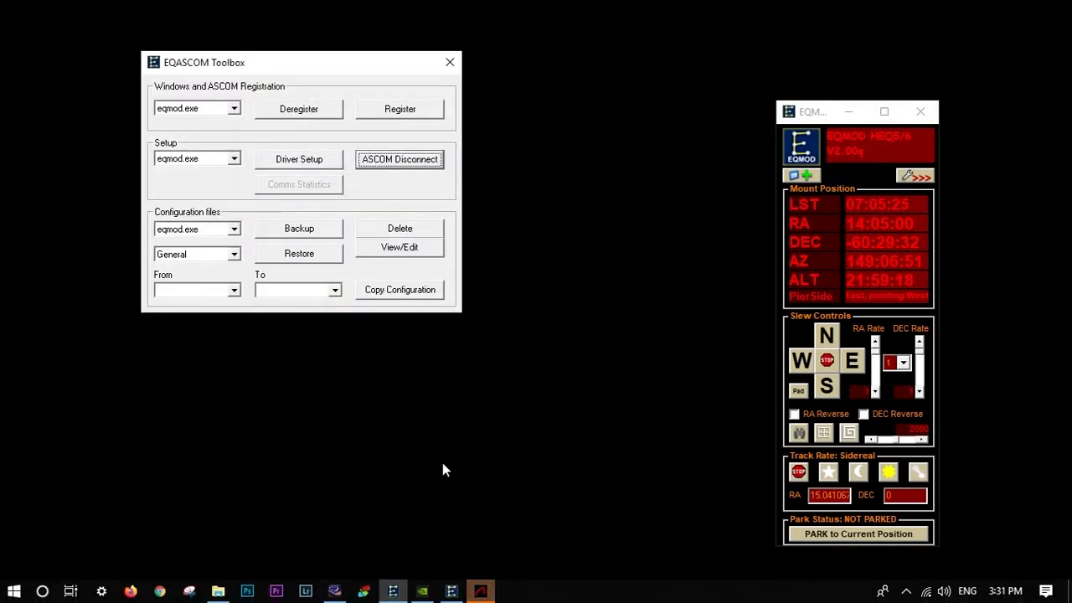
click(481, 591)
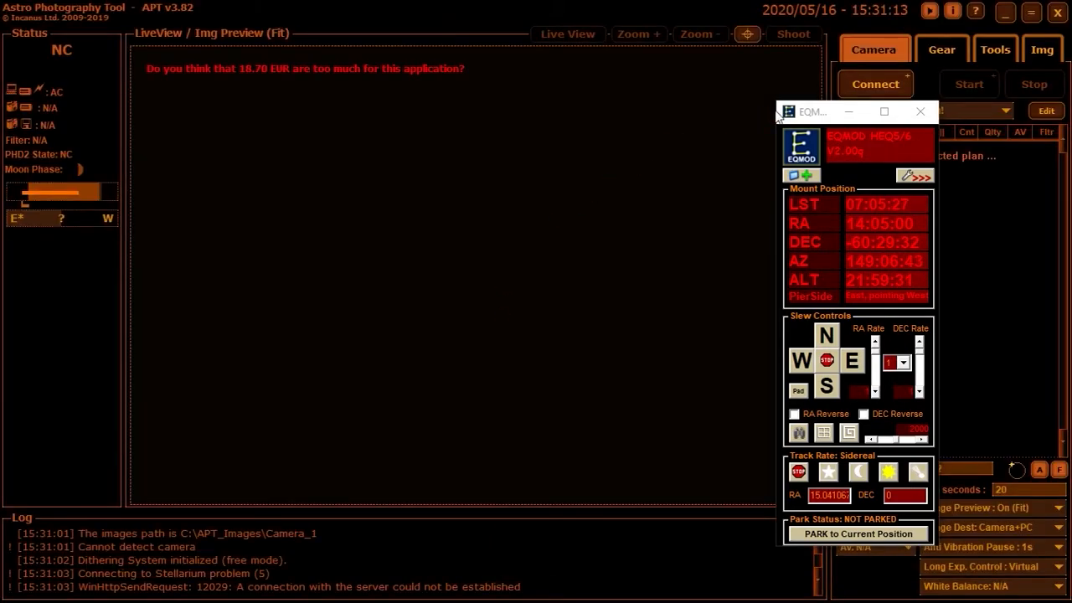
Step: Move the EQMOD window aside and connect APT's scope using the EQMOD ASCOM HEQ5/6 driver
drag(800, 112, 236, 64)
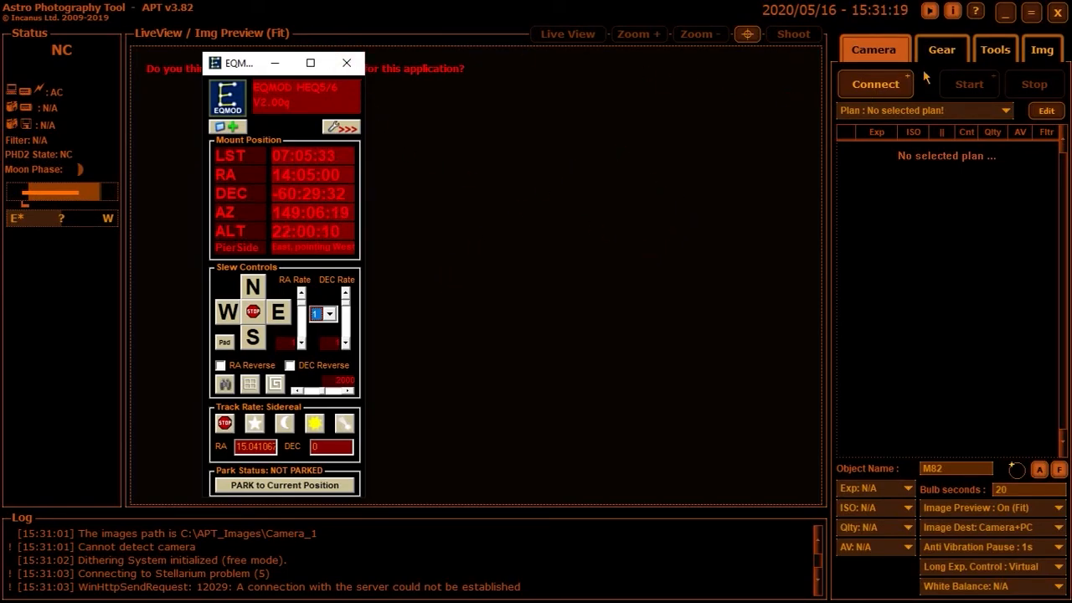
click(944, 51)
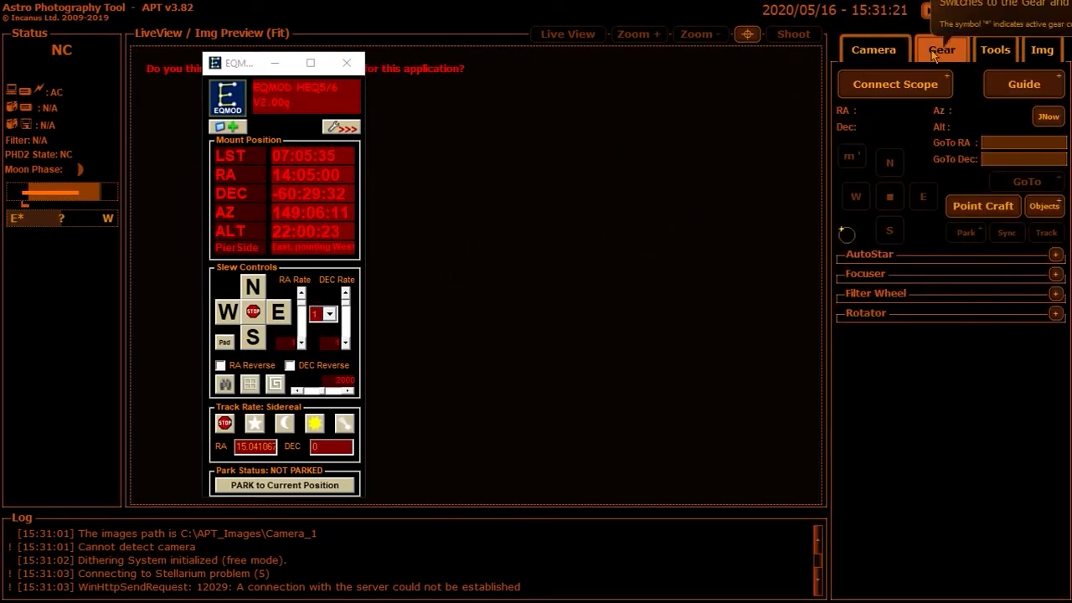
shift+click(878, 95)
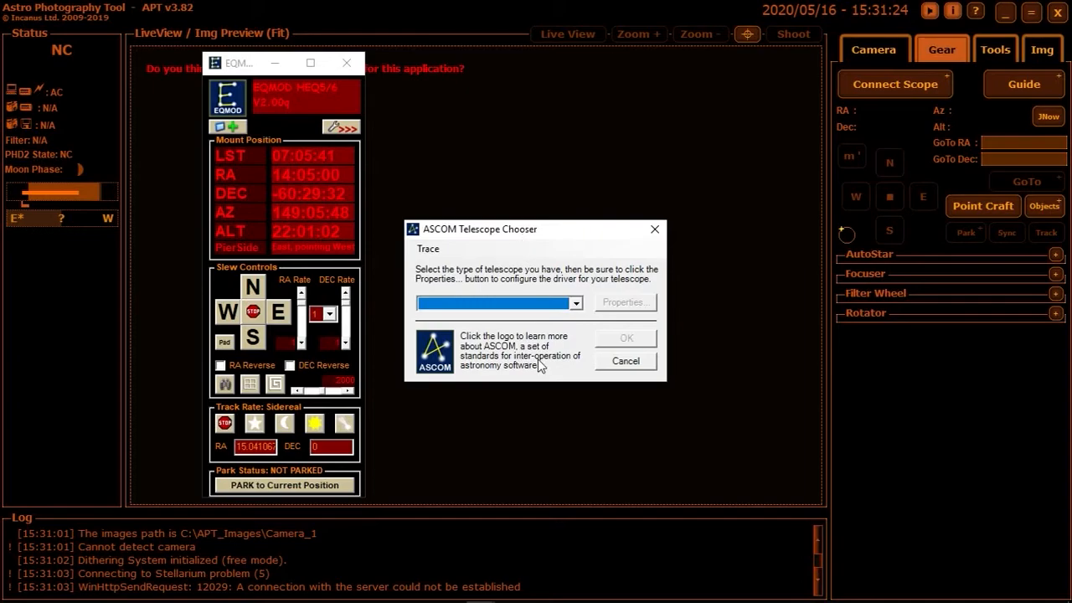
click(577, 304)
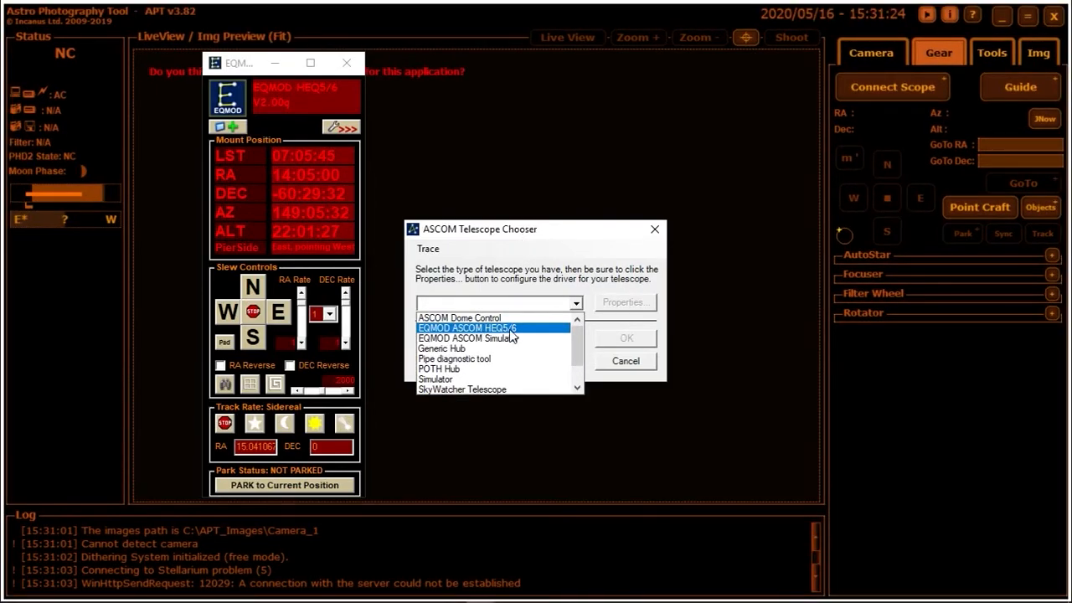
click(511, 329)
click(622, 335)
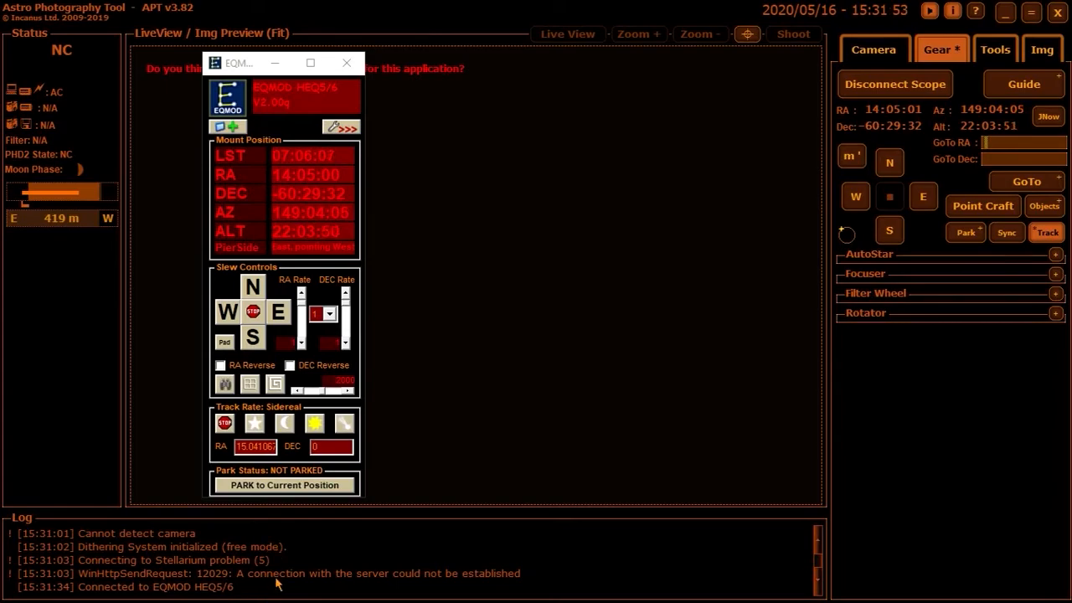
Step: Minimise APT and move the EQMOD window clear of the EQASCOM Toolbox
click(1007, 13)
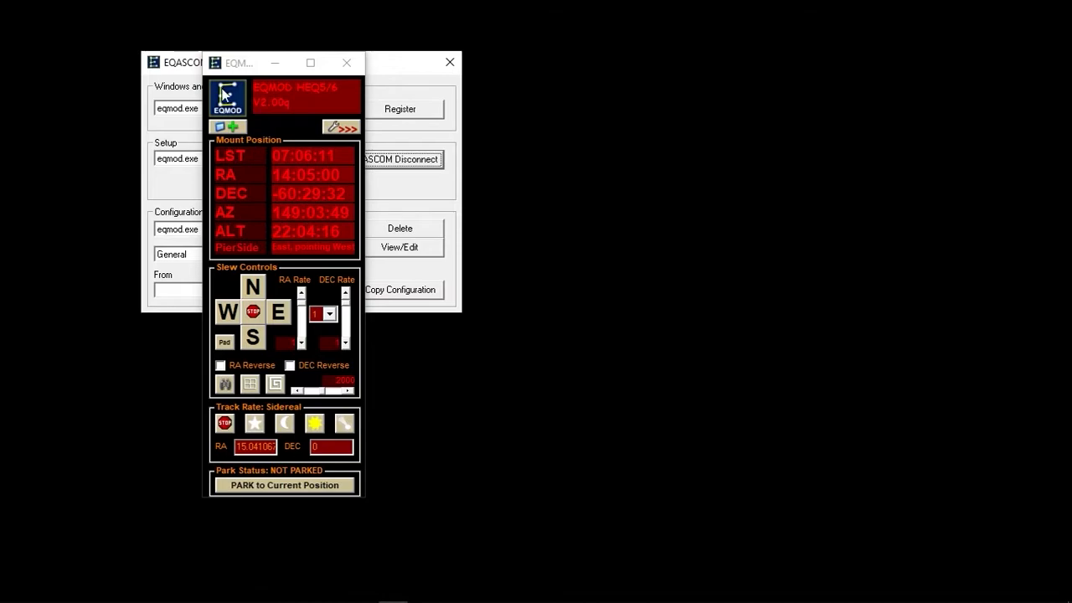
drag(235, 65, 762, 59)
Step: Search Windows for PHD Guiding 2, launch it as administrator with permission to make changes, and decline the 2.6.8 update
mouse_move(247, 592)
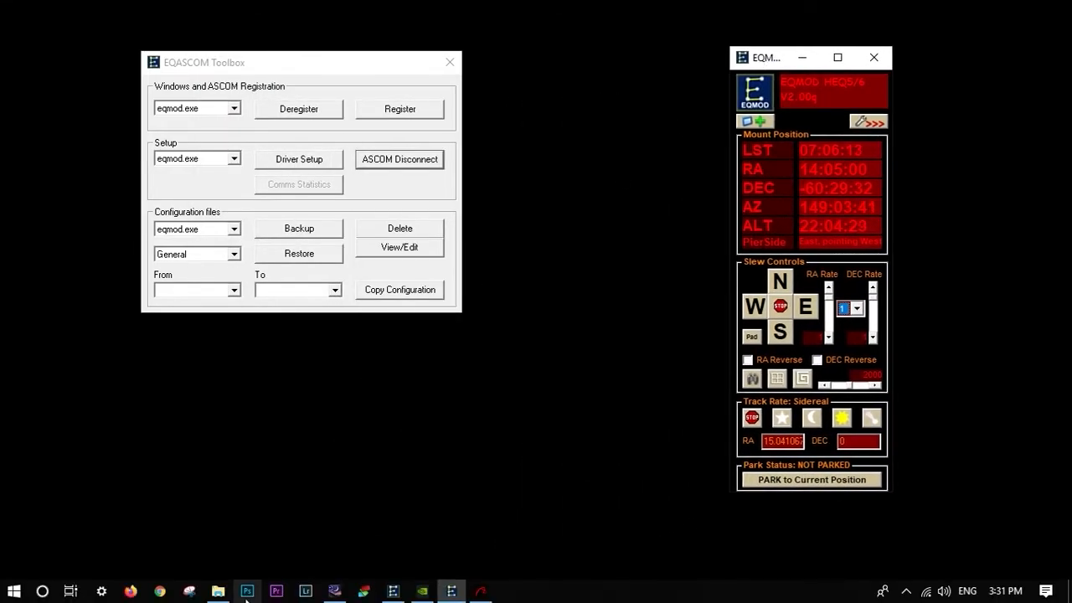
click(42, 591)
text(p)
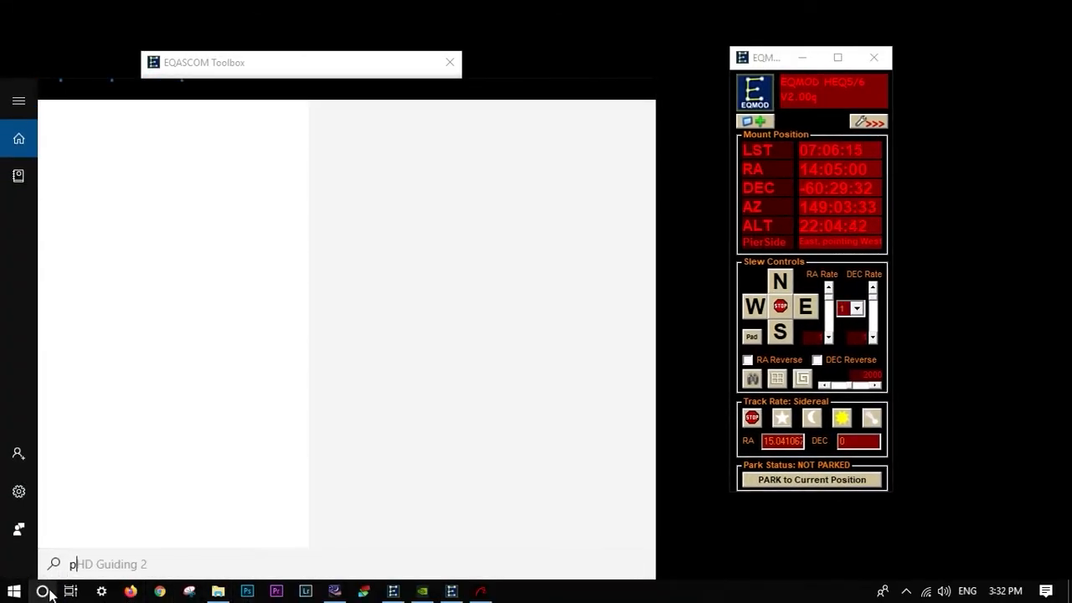
text(hd)
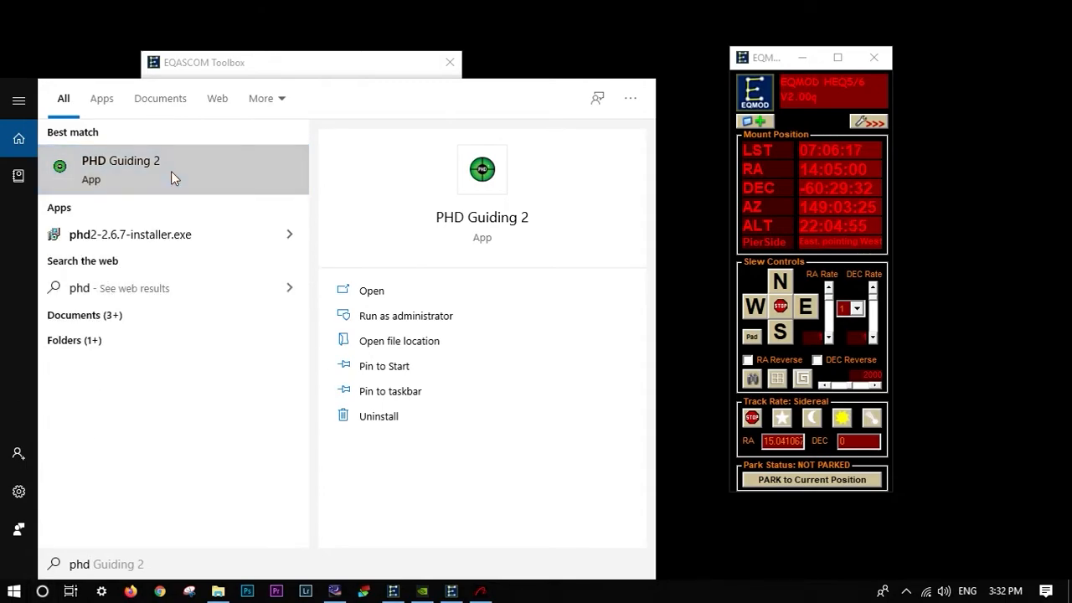
right_click(174, 176)
click(189, 188)
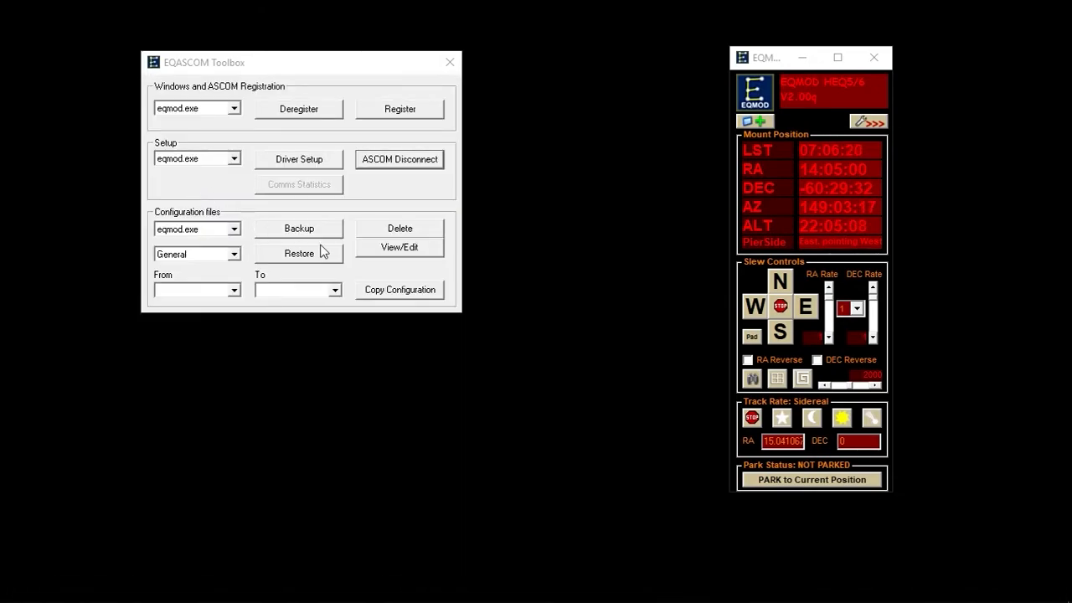
click(477, 404)
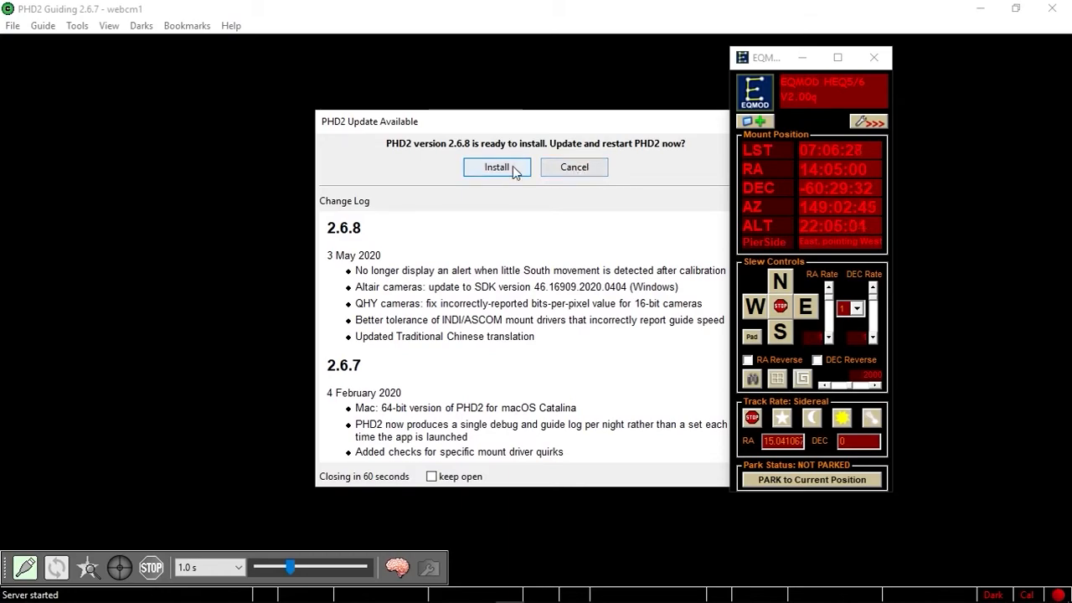
click(575, 168)
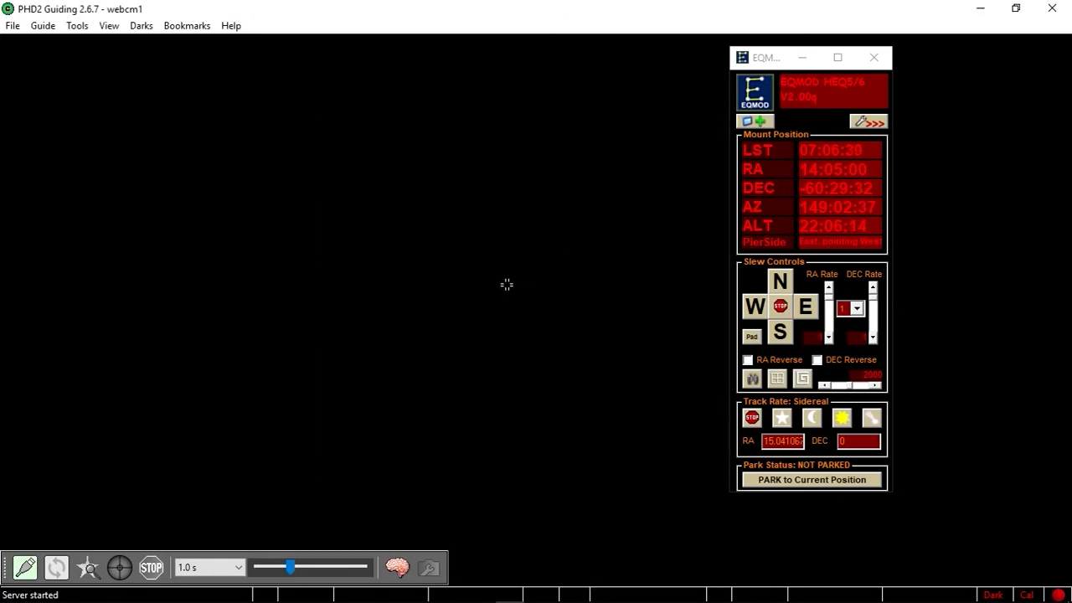
Step: Open the equipment connection settings and select ZWO ASI Camera as the camera and EQMOD ASCOM HEQ5/6 as the mount
click(26, 567)
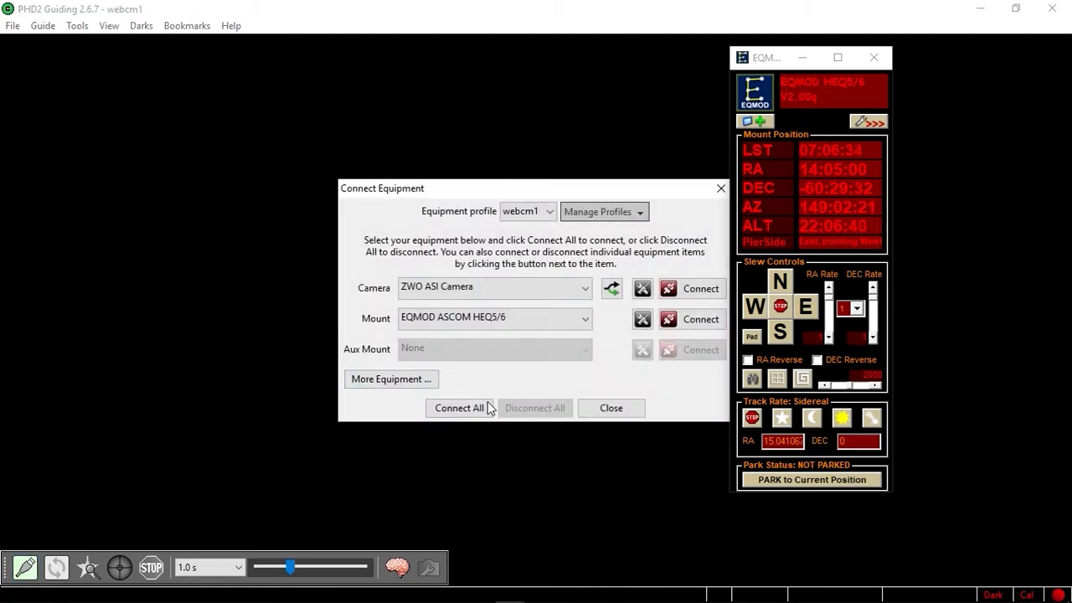
click(640, 214)
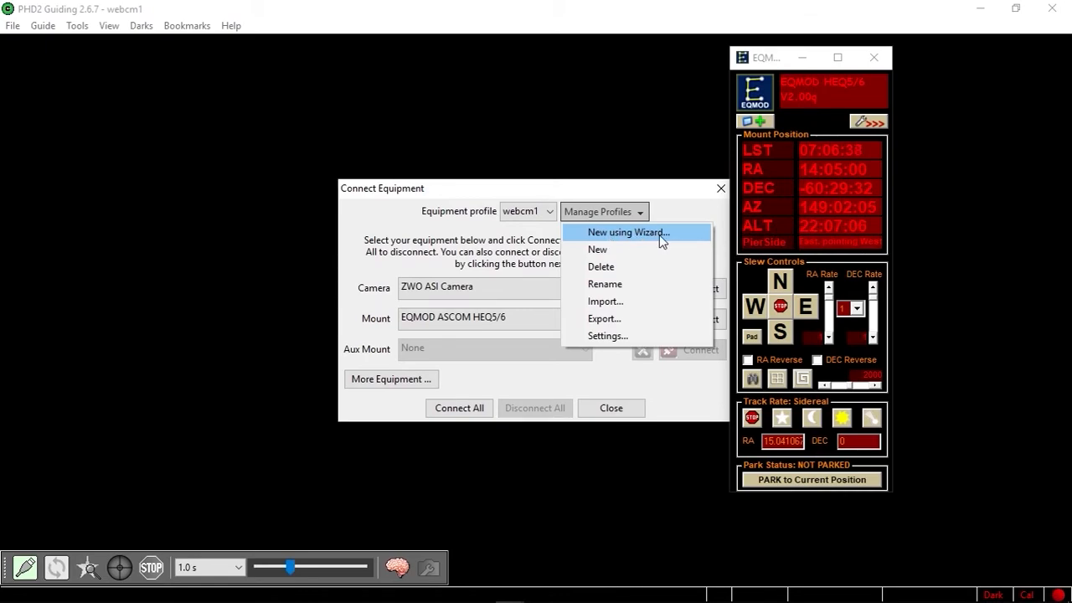
click(651, 191)
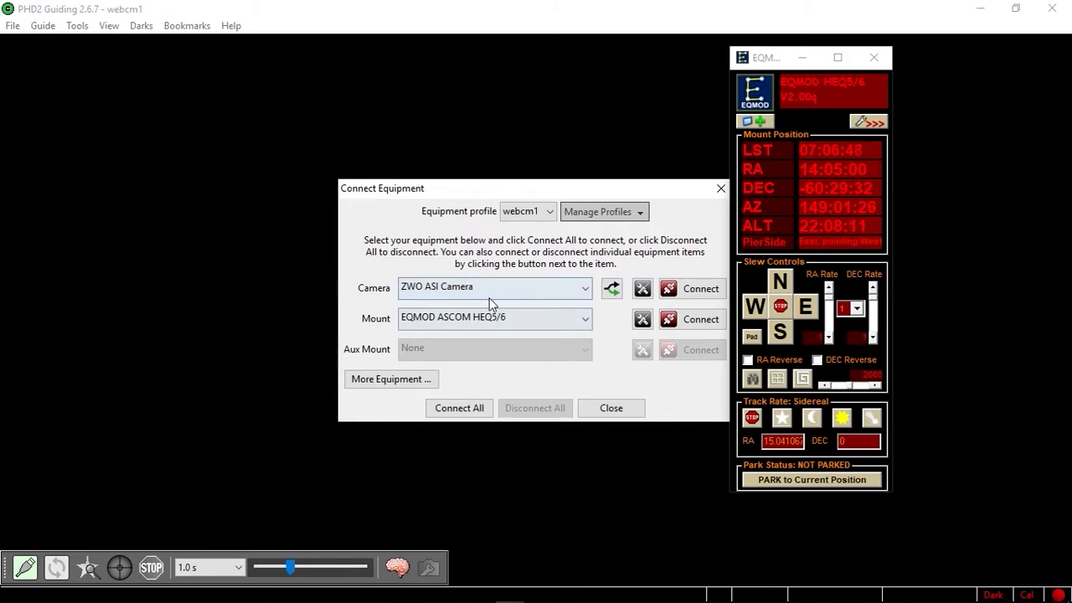
click(585, 291)
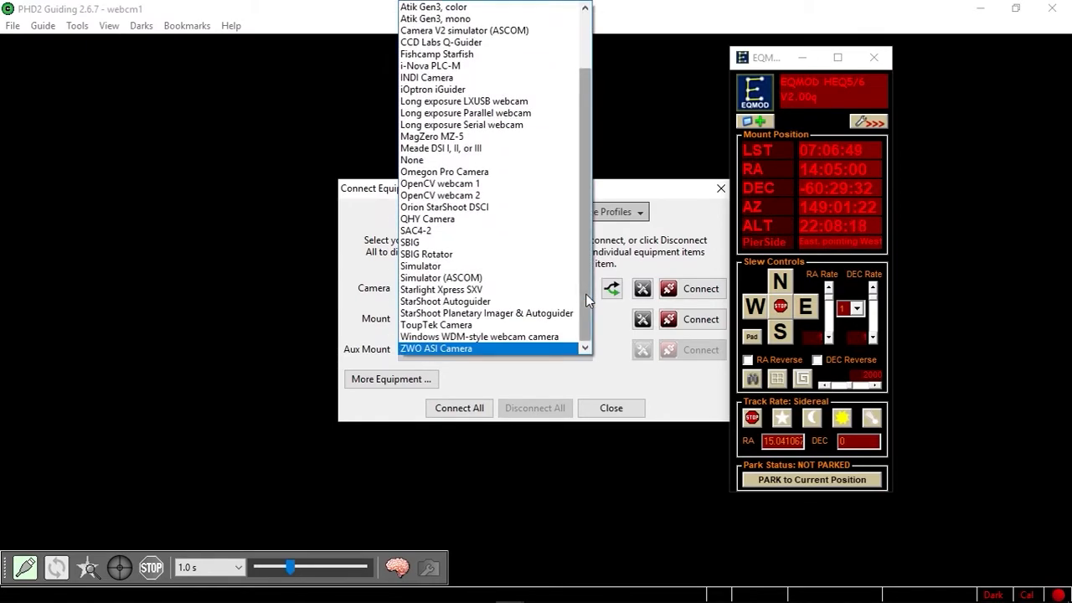
click(536, 349)
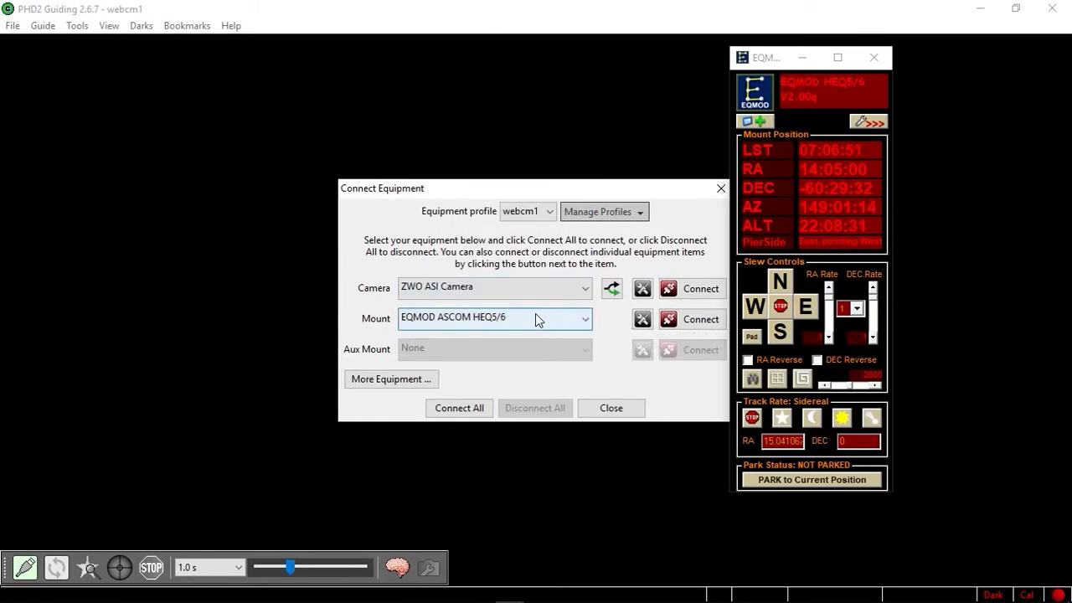
click(585, 319)
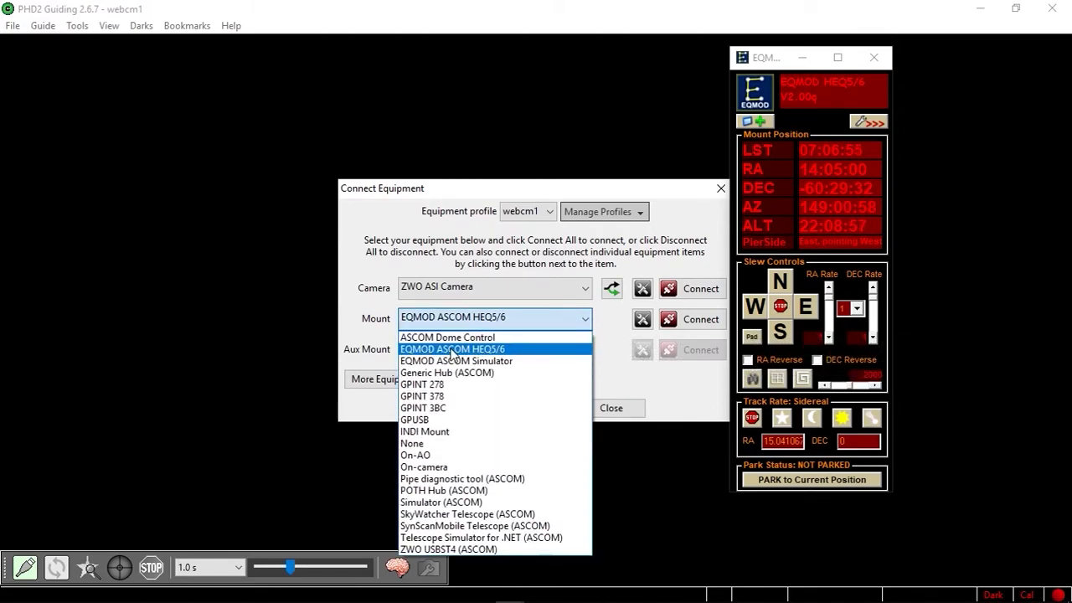
click(520, 351)
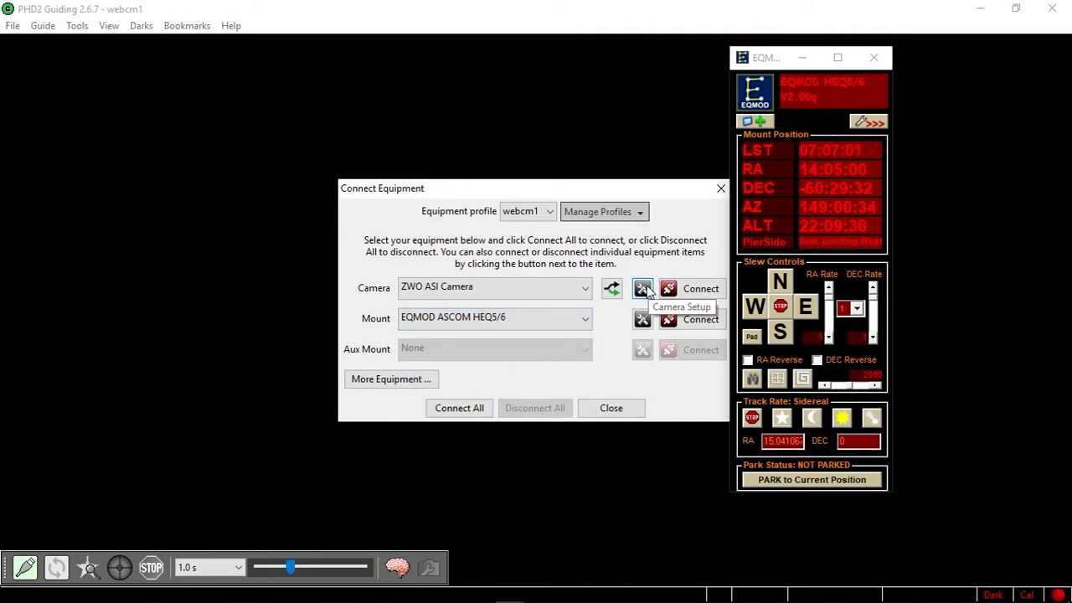
Step: Review and accept the camera properties and the EQMOD ASCOM setup, and connect the EQMOD ASCOM HEQ5/6 mount
click(645, 289)
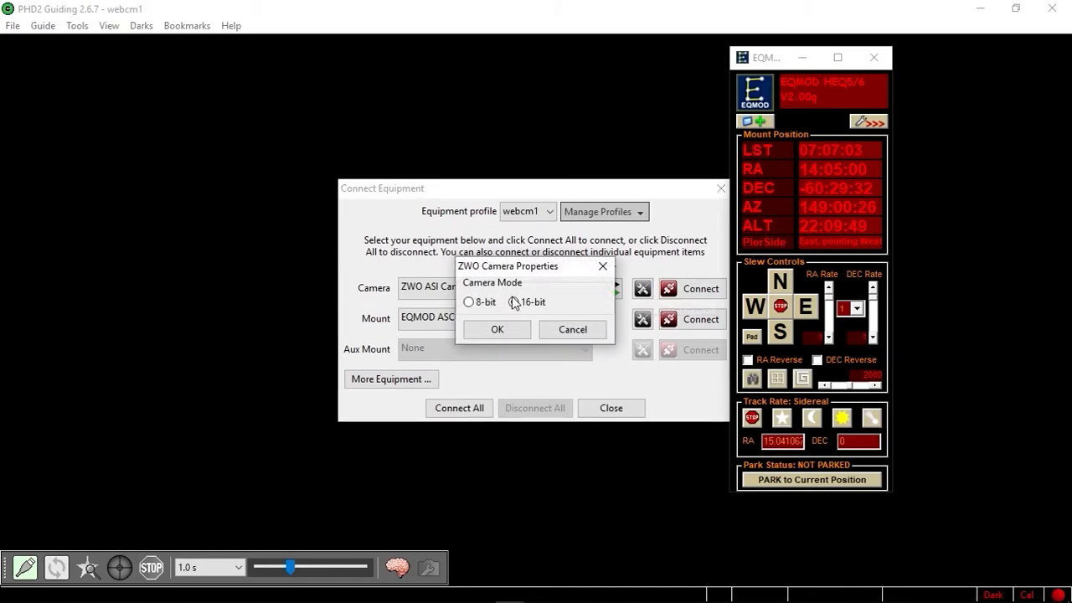
click(511, 329)
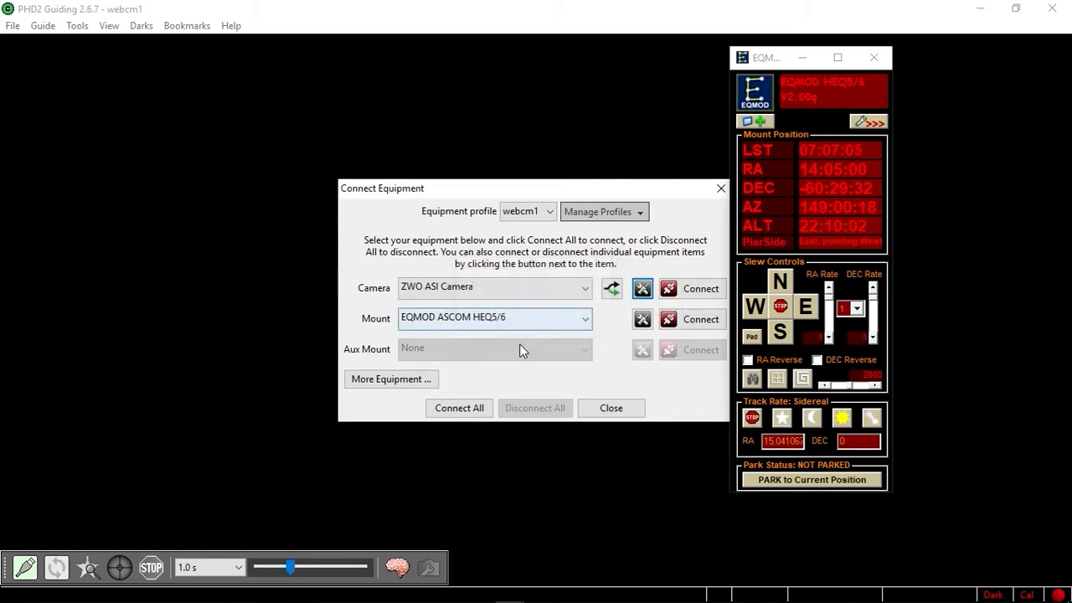
click(642, 322)
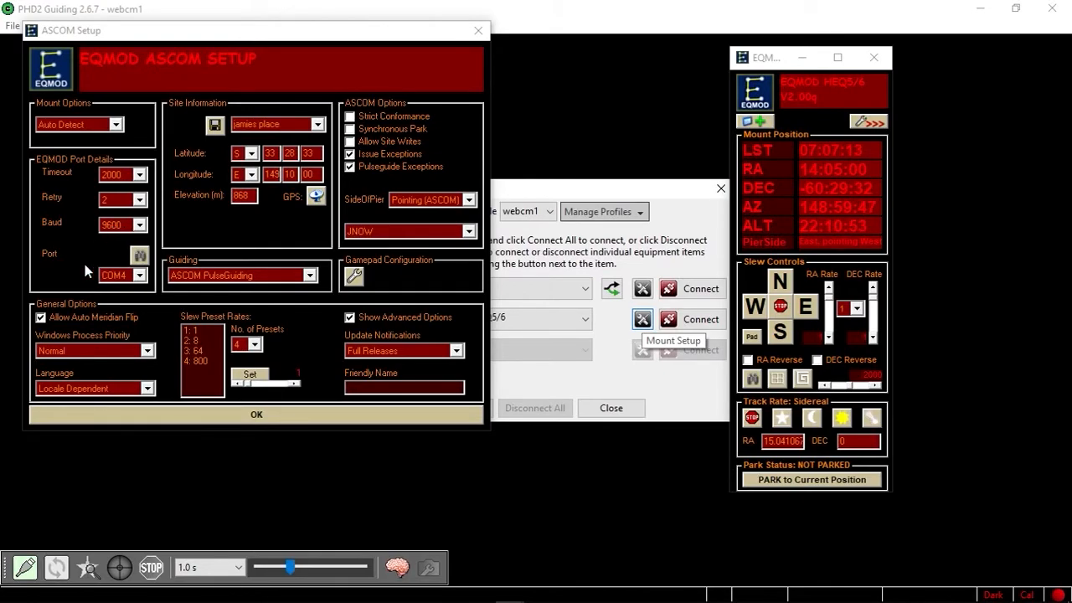
click(314, 417)
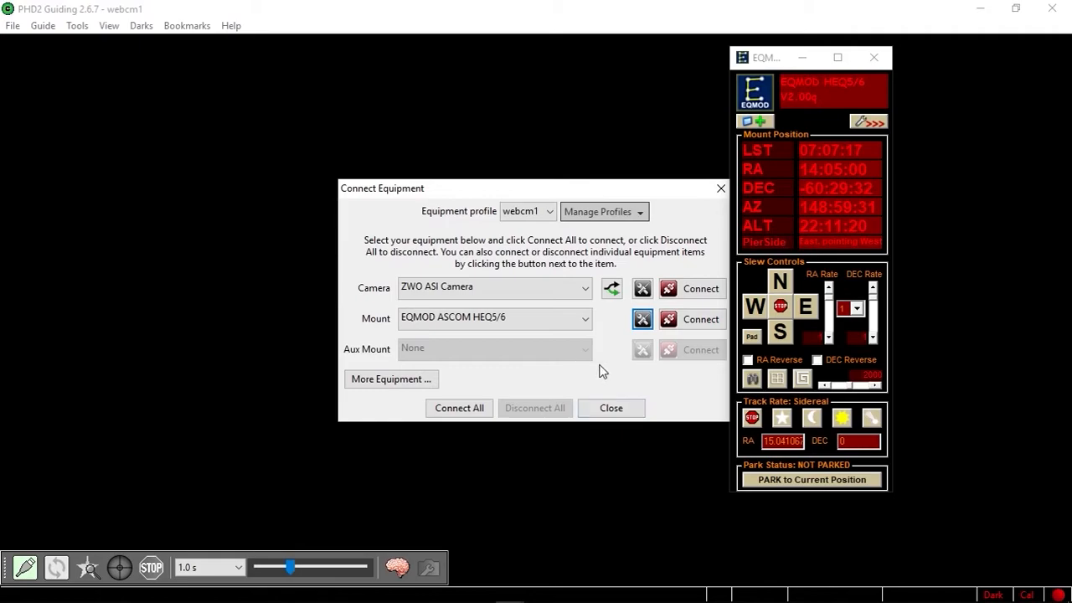
click(694, 320)
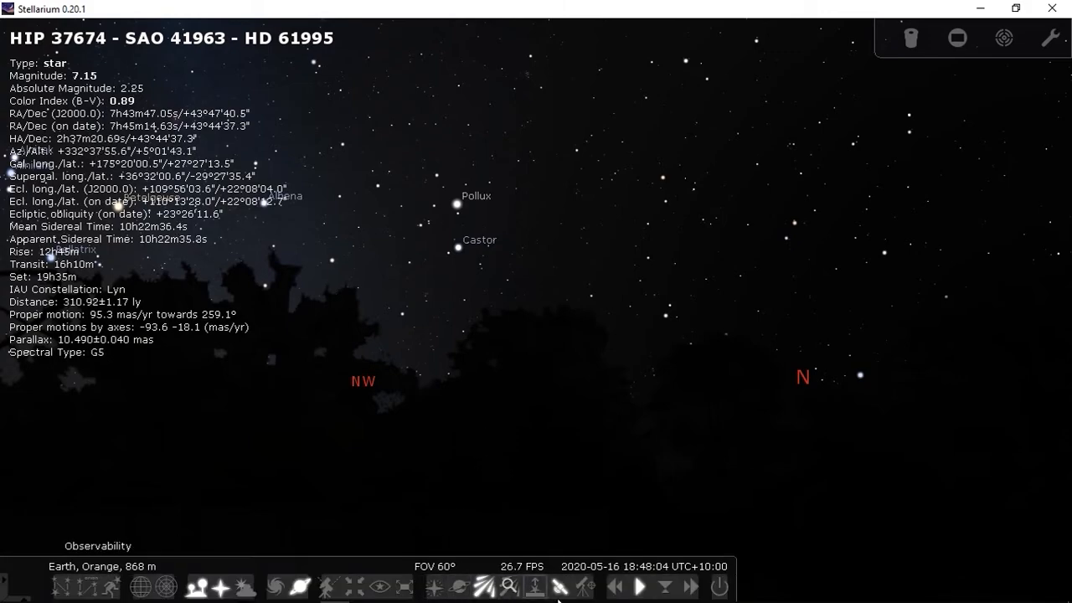
Step: In Stellarium, open the telescope configuration from the slewing dialog and add a new telescope controlled by ASCOM
click(585, 585)
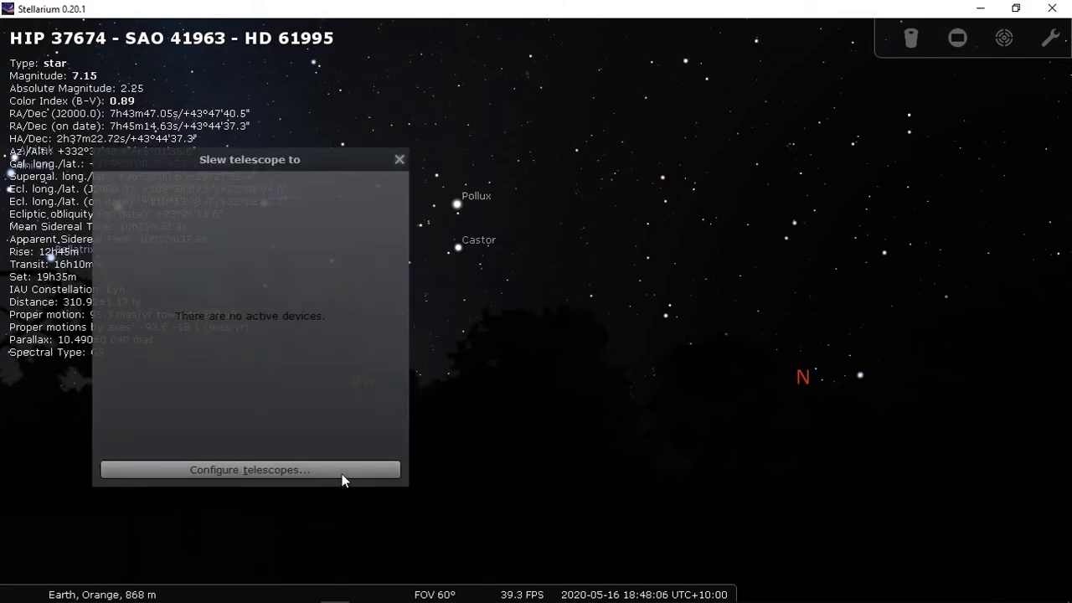
click(343, 471)
click(527, 346)
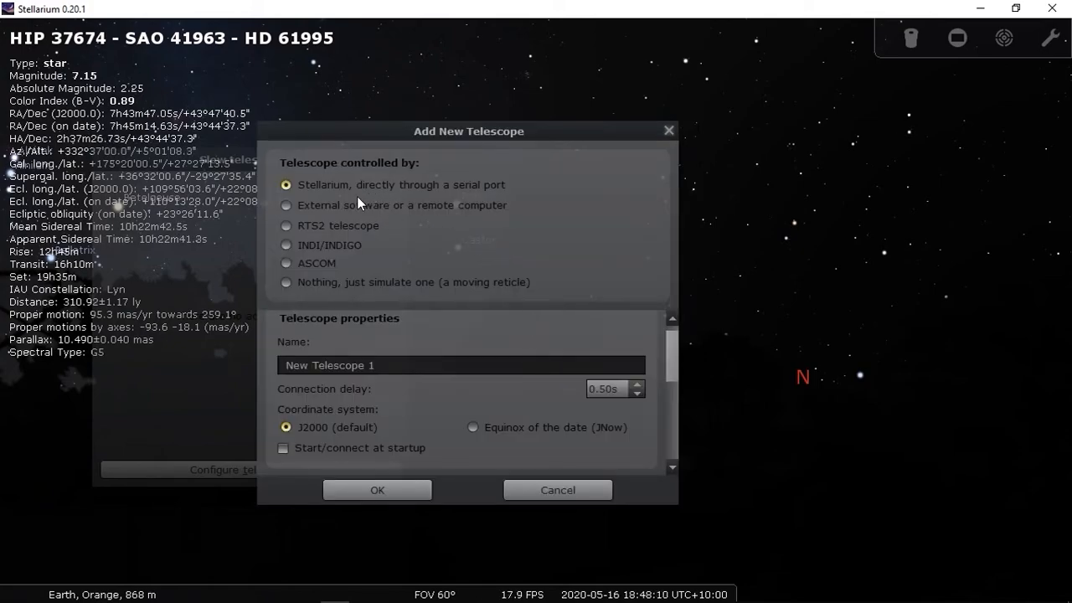
click(286, 263)
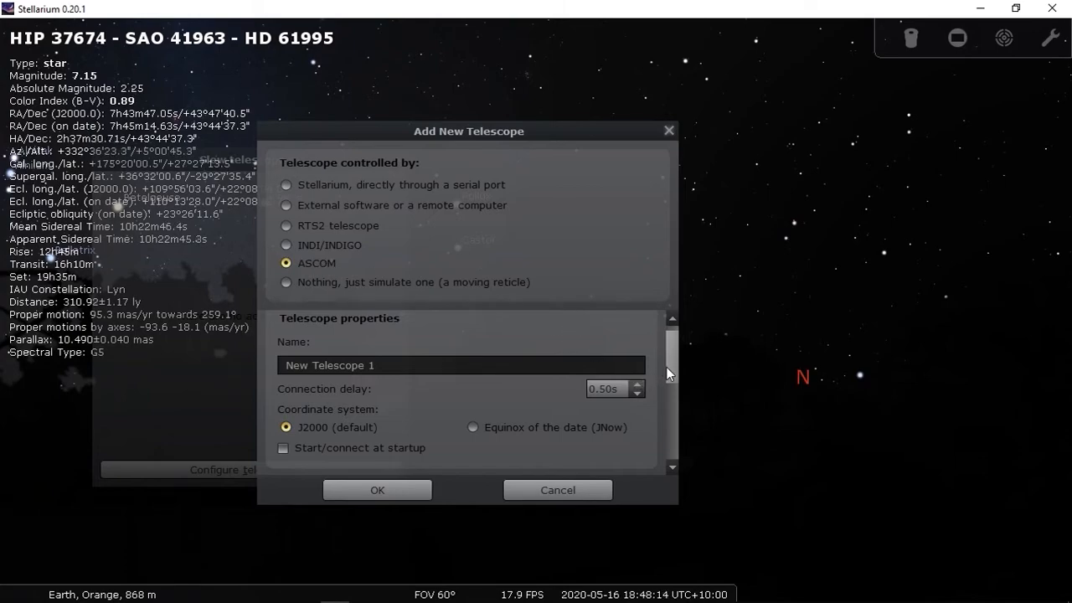
Step: Choose SkyWatcher Telescope as the new telescope's ASCOM device and accept its driver setup with COM4 and Equatorial alignment
drag(673, 366, 664, 420)
click(517, 342)
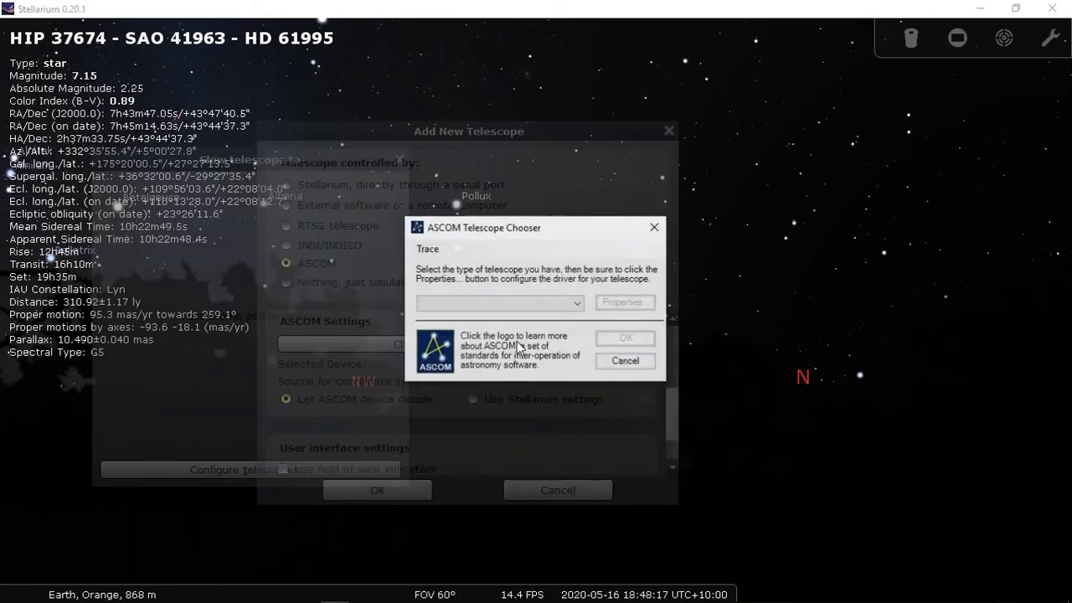
click(577, 303)
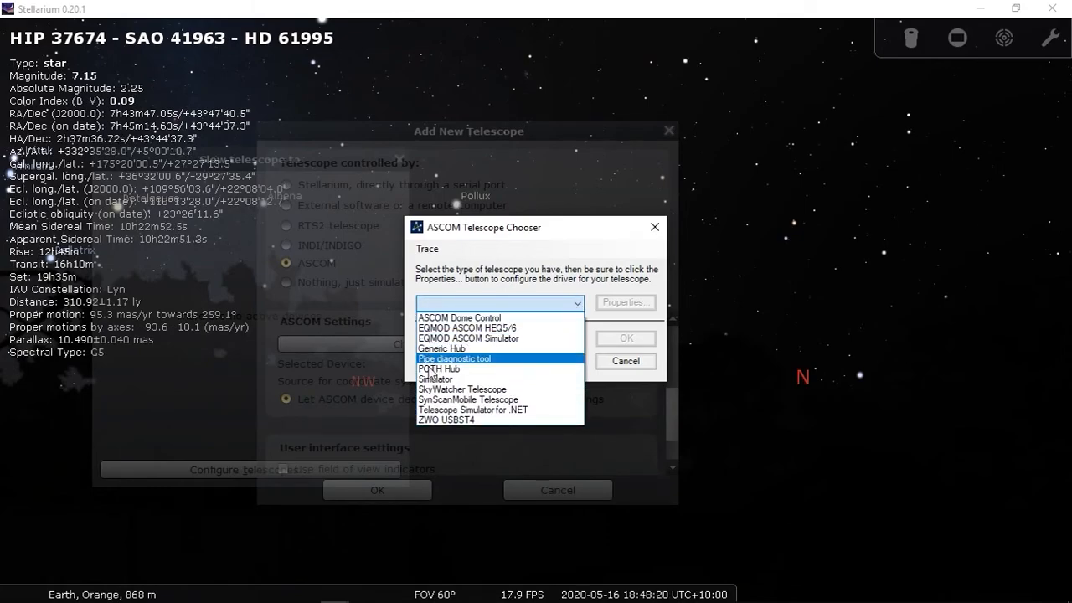
click(514, 390)
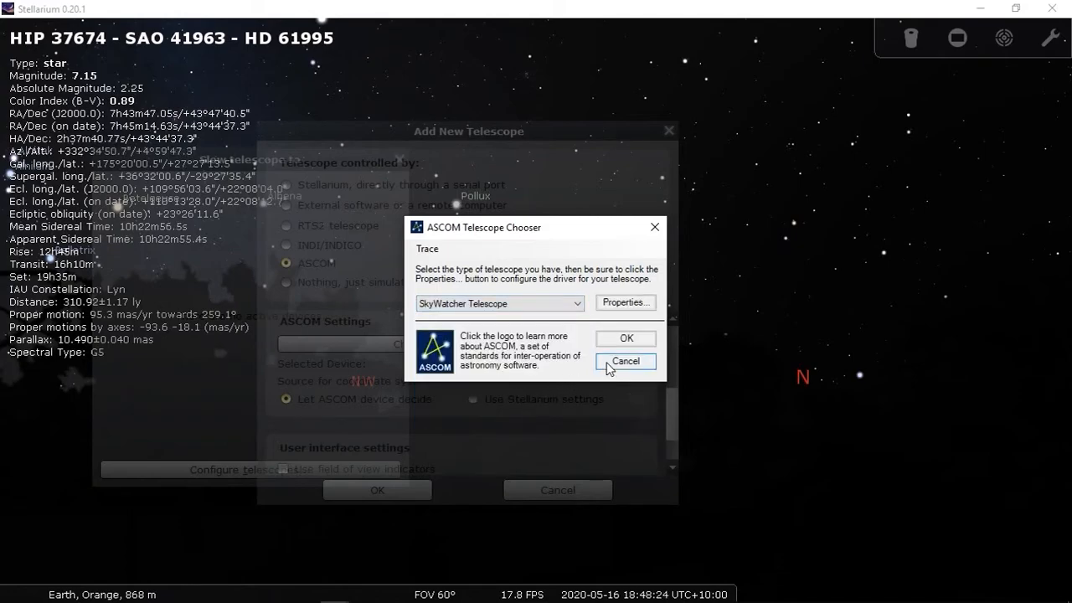
click(606, 303)
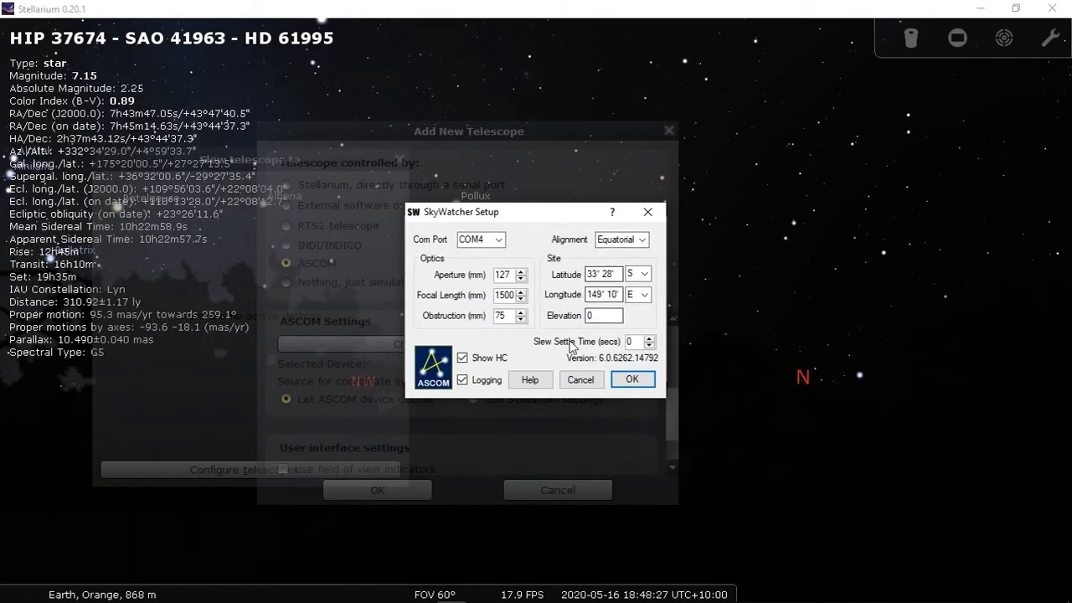
click(631, 380)
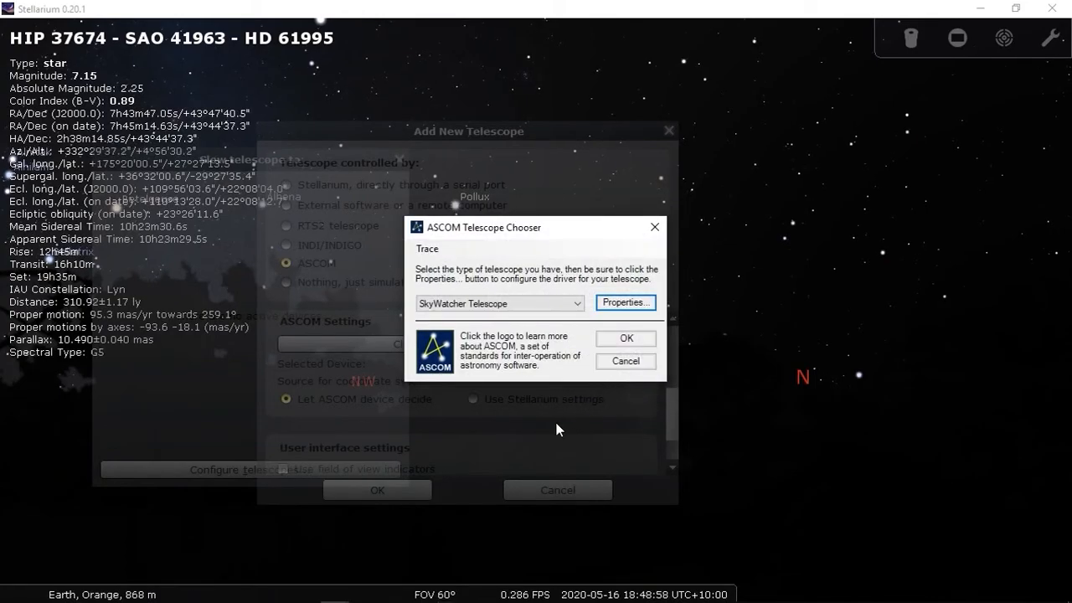
click(627, 339)
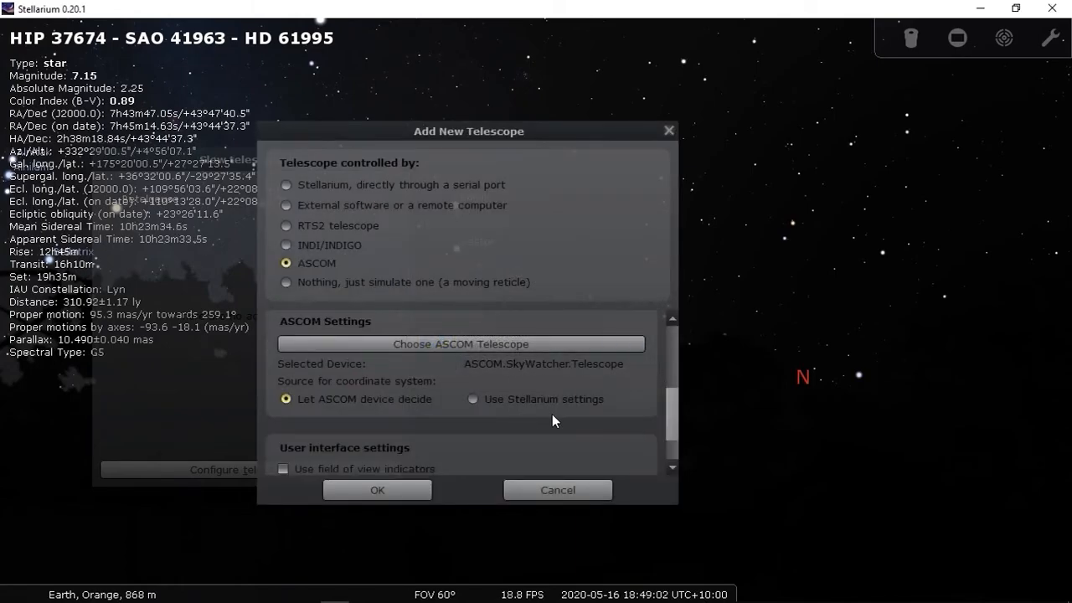
Step: Save the new ASCOM telescope, connect New Telescope 1 and close the Telescopes dialog
scroll(552, 414, down, 1)
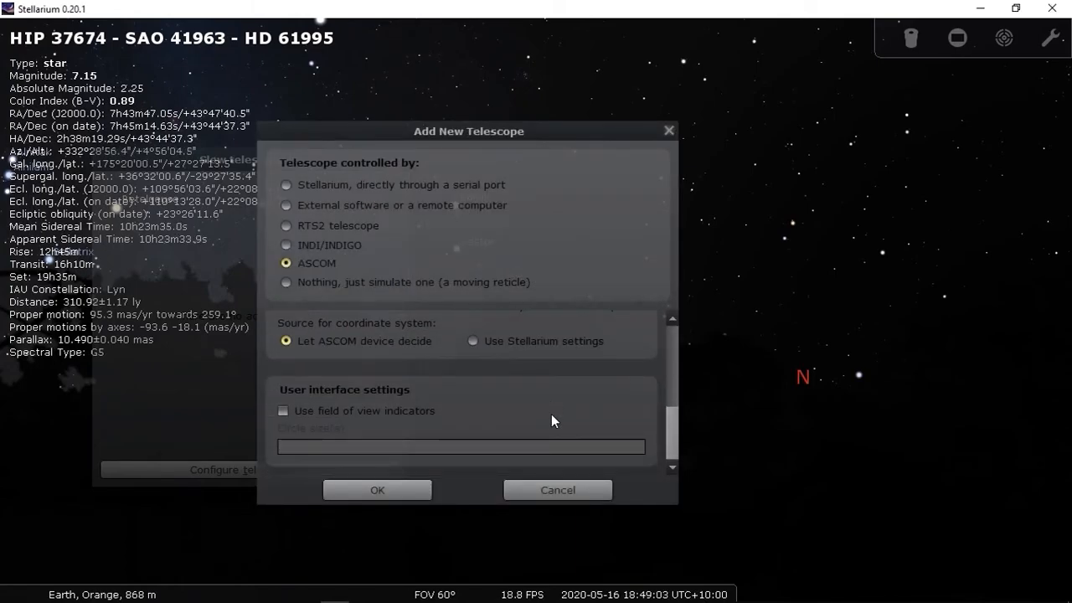
click(400, 492)
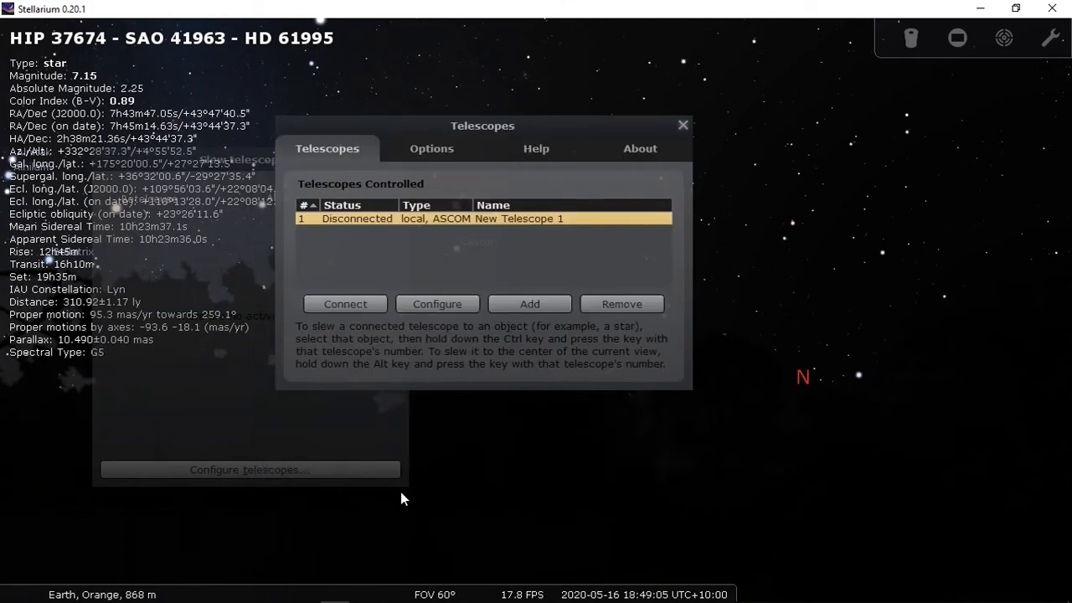
click(365, 300)
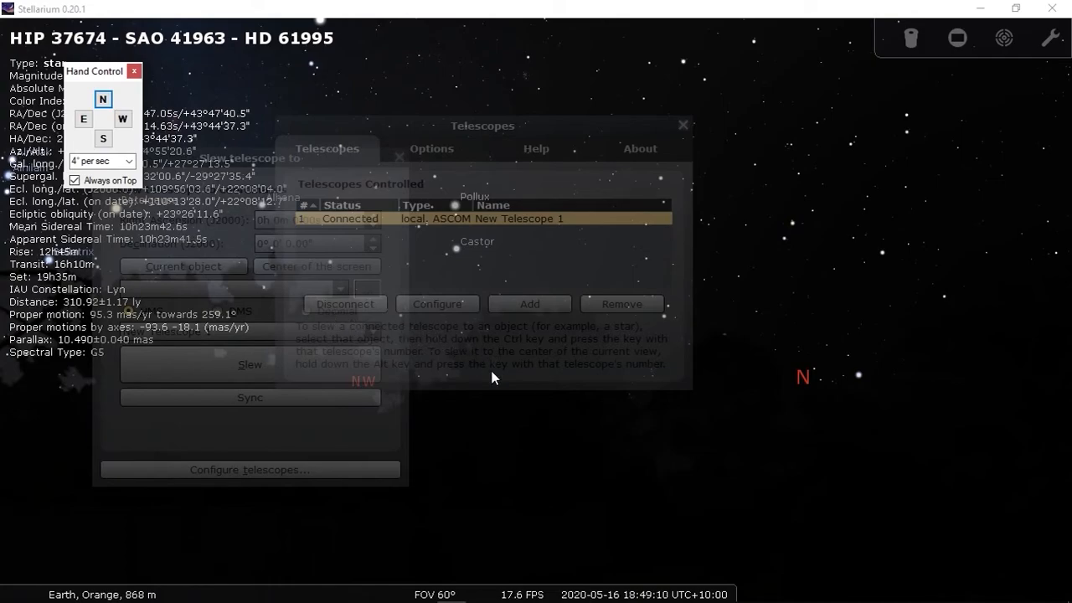
click(577, 258)
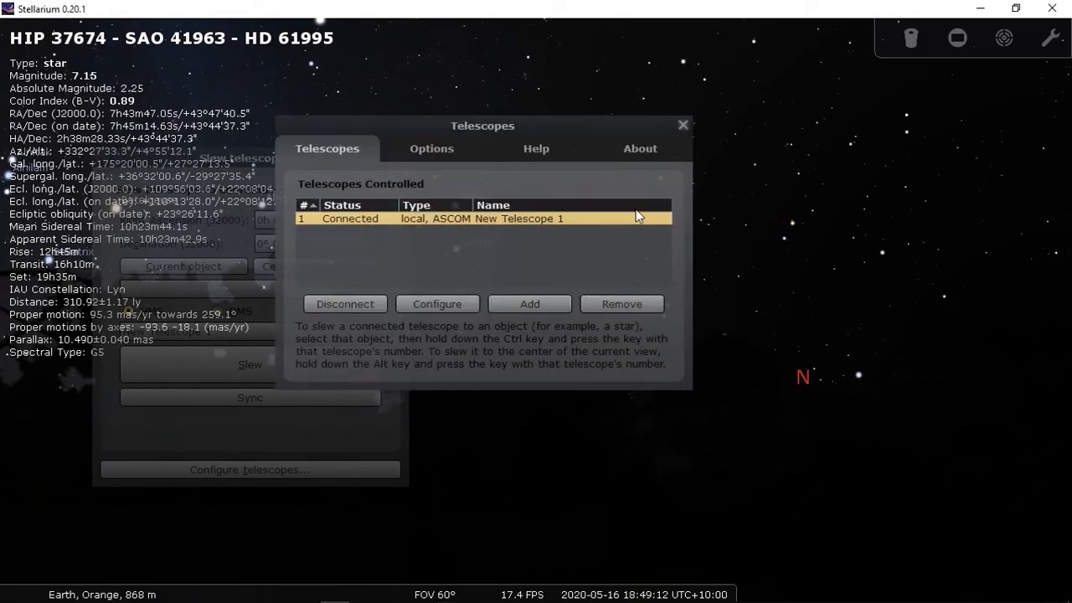
click(683, 125)
Step: Bring up the SkyWatcher Hand Control and move it to an empty area of sky away from the slewing dialog
click(452, 595)
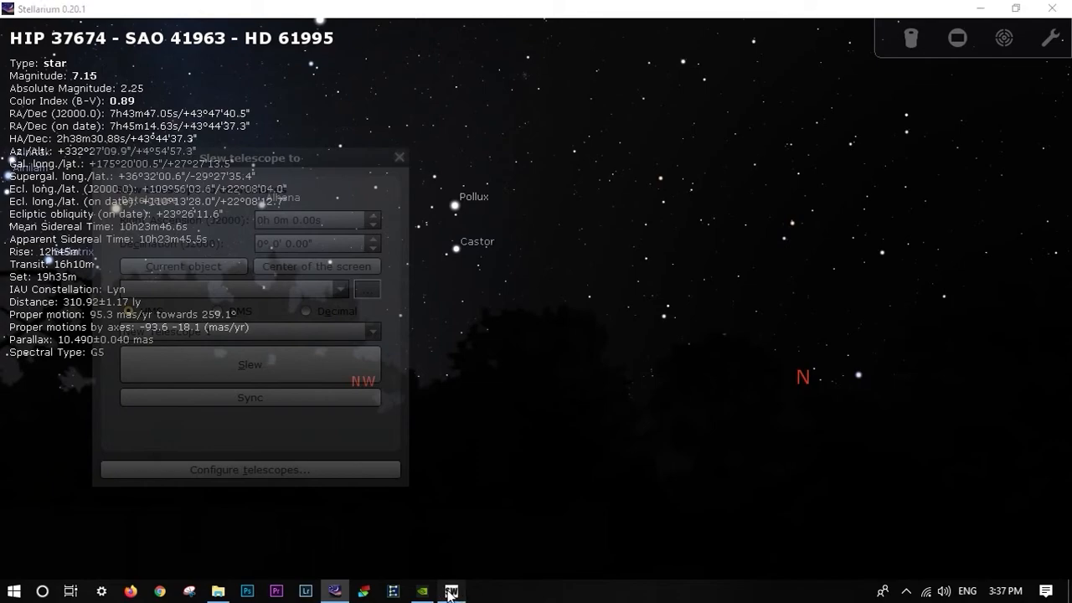
drag(170, 91, 725, 114)
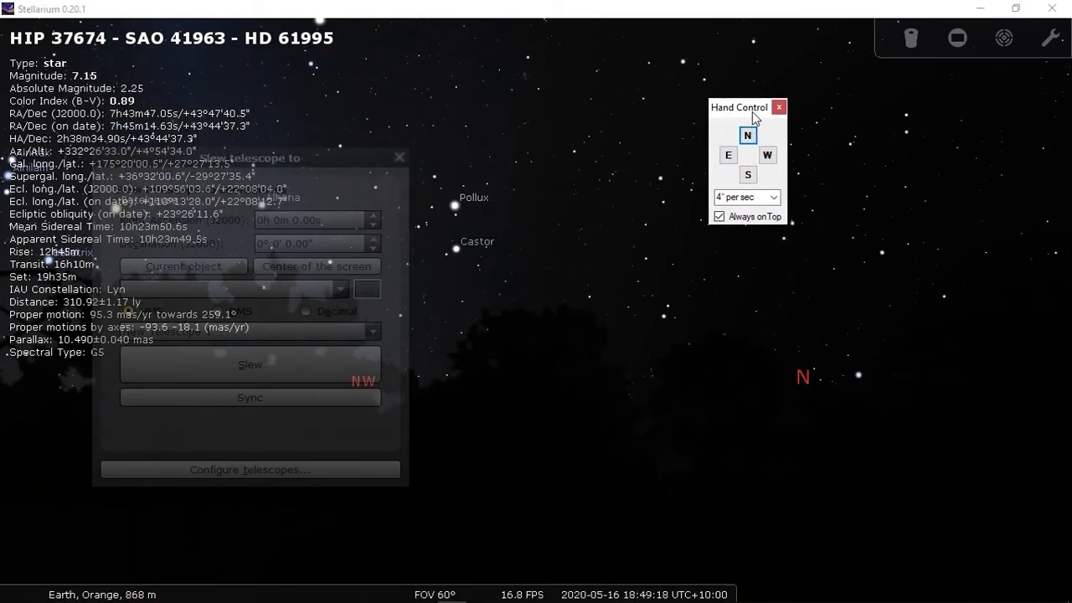
drag(749, 111, 738, 92)
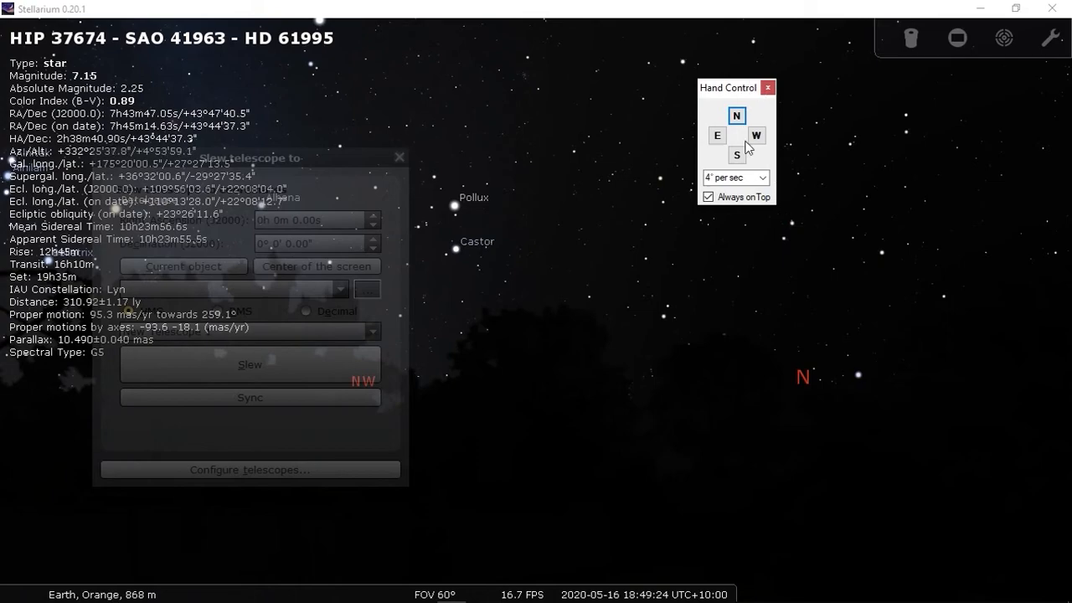
Step: Move the Hand Control slightly aside and look round the sky towards the south for the New Telescope 1 marker
drag(725, 92, 780, 92)
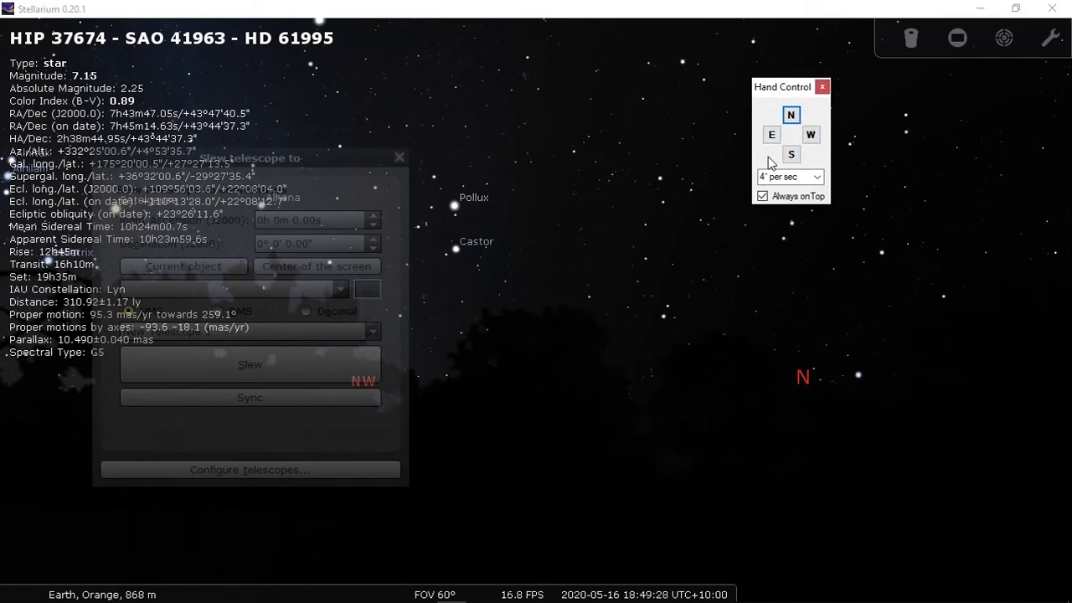
click(513, 298)
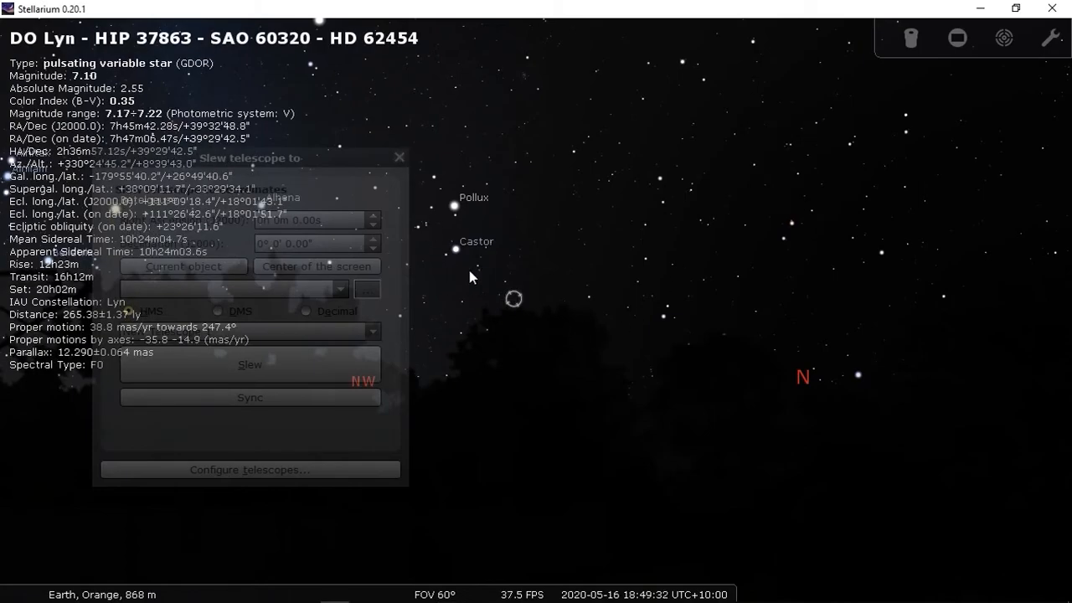
mouse_move(528, 246)
mouse_down()
mouse_move(671, 263)
mouse_move(738, 320)
mouse_up()
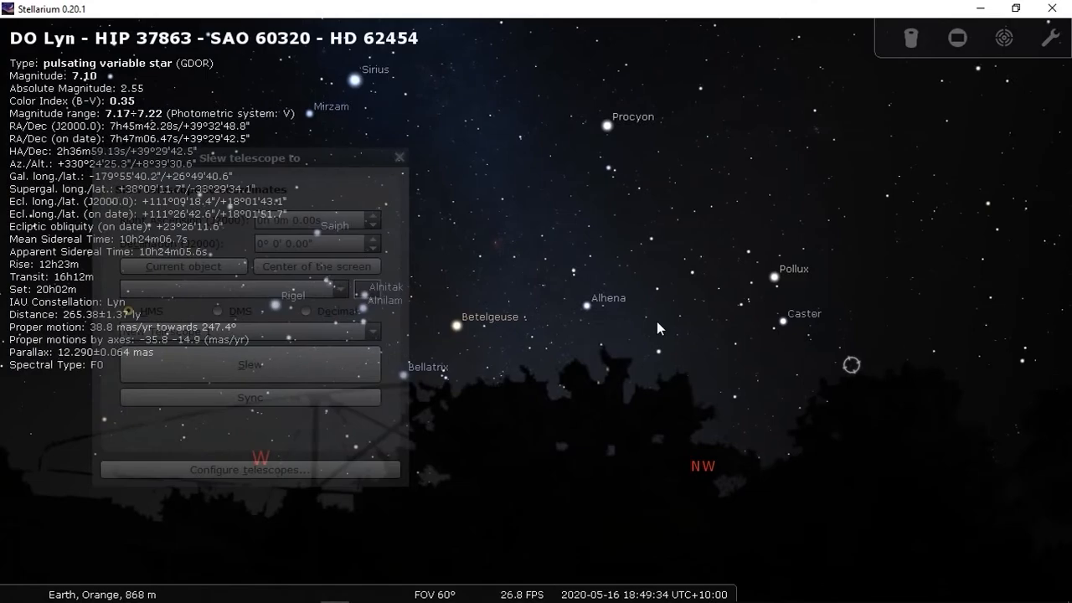
drag(461, 290, 908, 241)
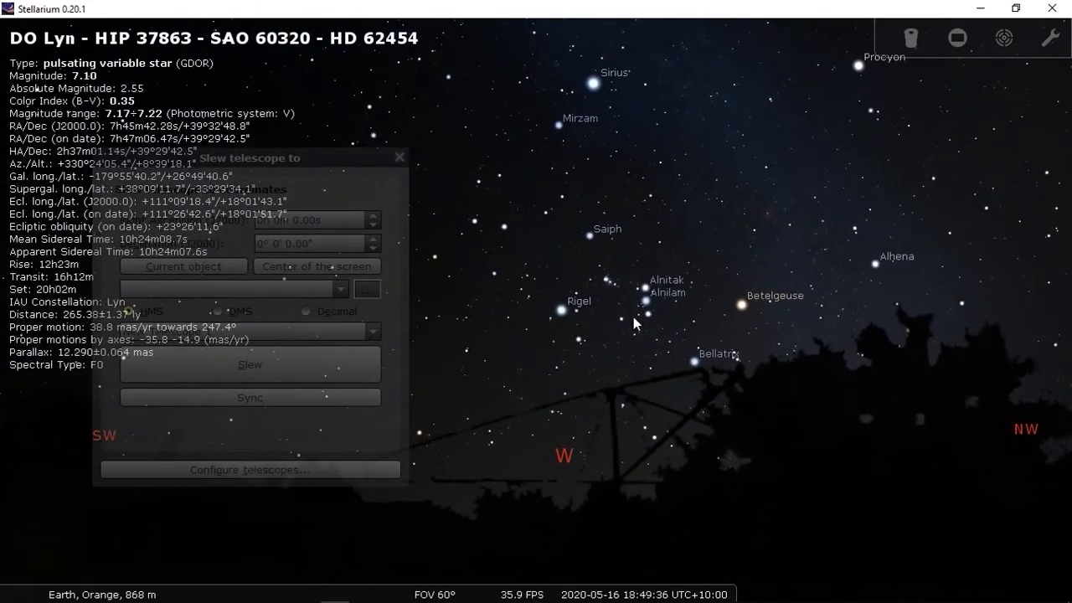
drag(599, 327, 825, 307)
drag(539, 282, 871, 306)
drag(572, 314, 745, 331)
drag(396, 475, 536, 355)
drag(457, 459, 676, 293)
drag(588, 332, 668, 328)
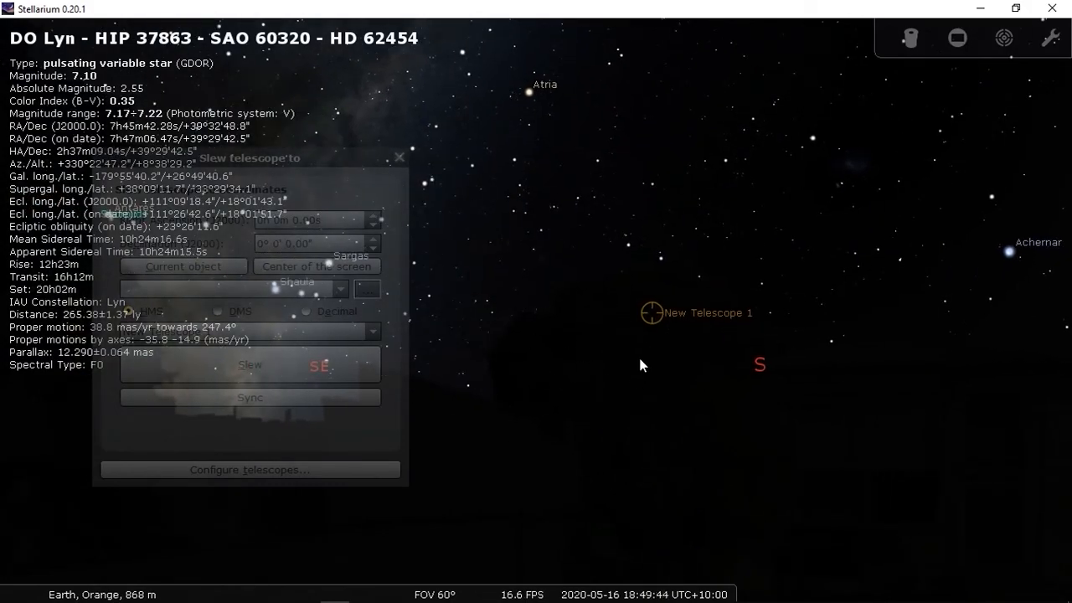
Step: Select the star β Pav near the telescope marker, load its coordinates as the current object and slew New Telescope 1 to it
click(661, 258)
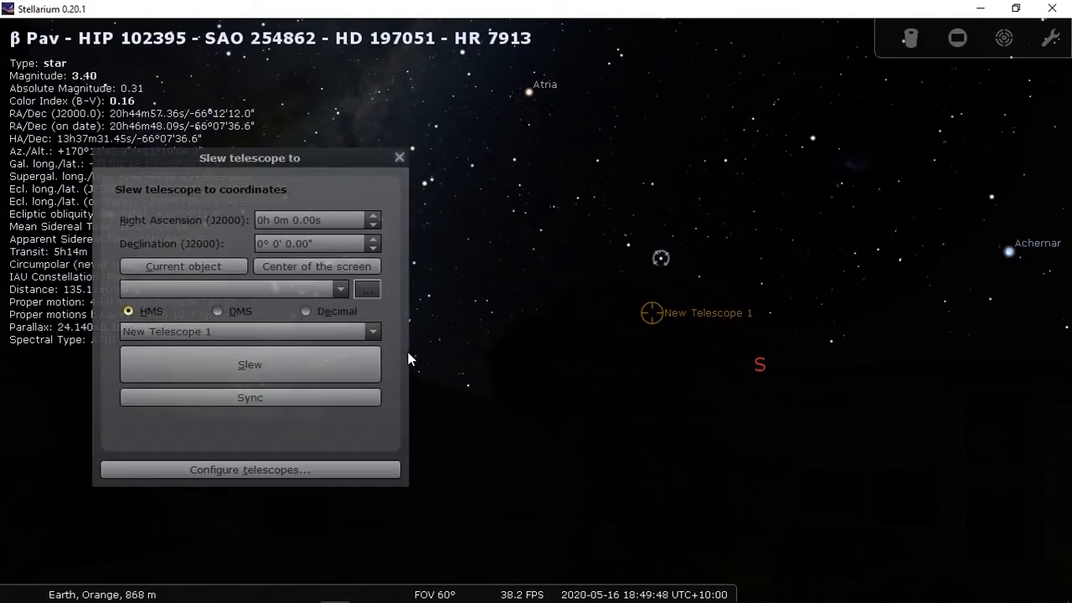
click(194, 269)
click(232, 370)
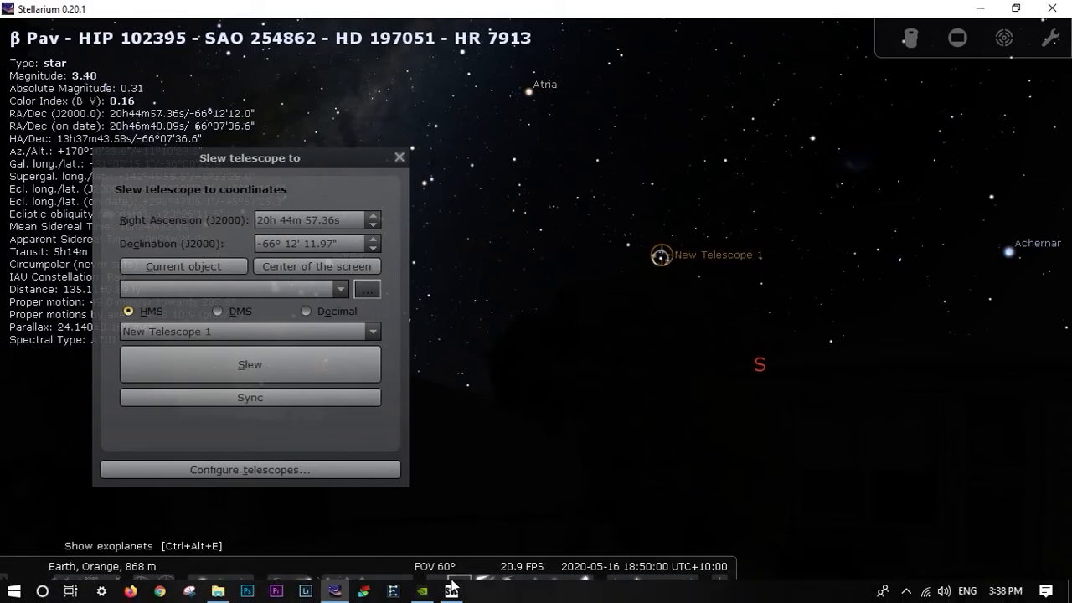
Step: Search Windows for "apt", launch APT as administrator and allow it to make changes to the device
mouse_move(326, 600)
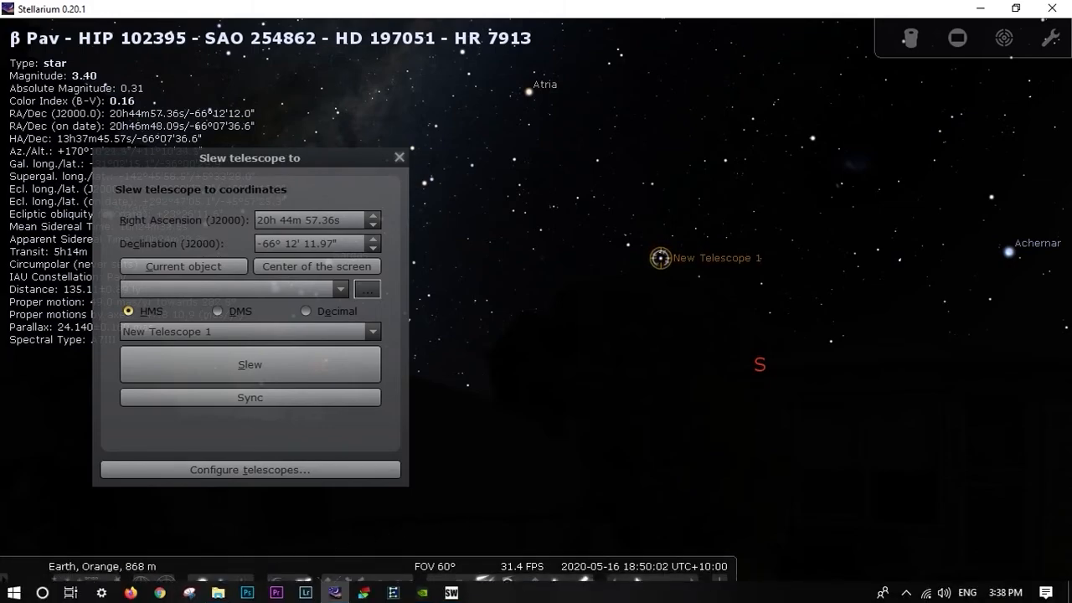
click(42, 592)
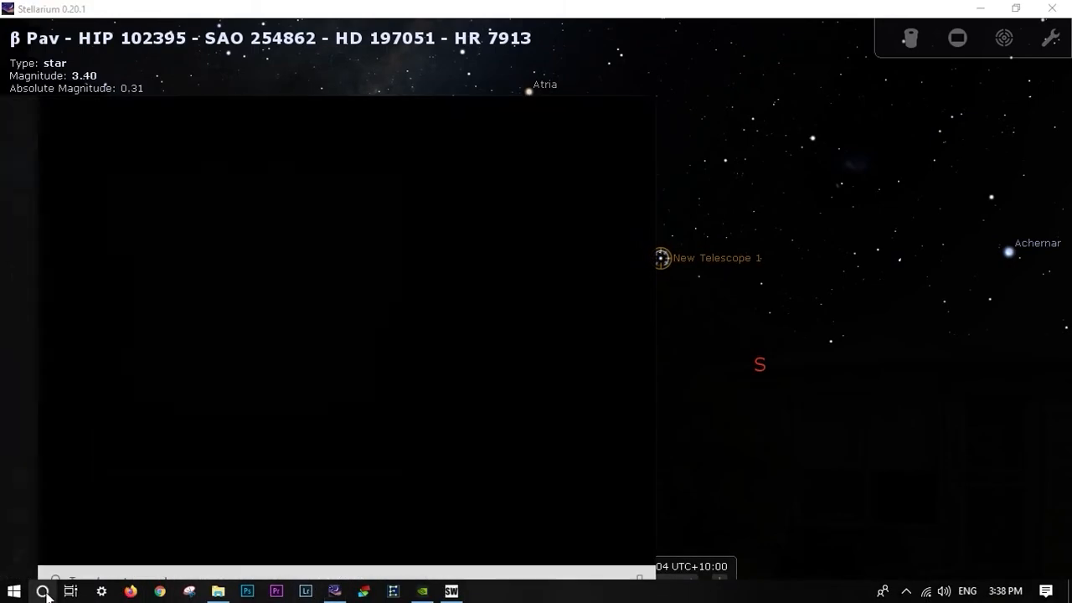
text(apt)
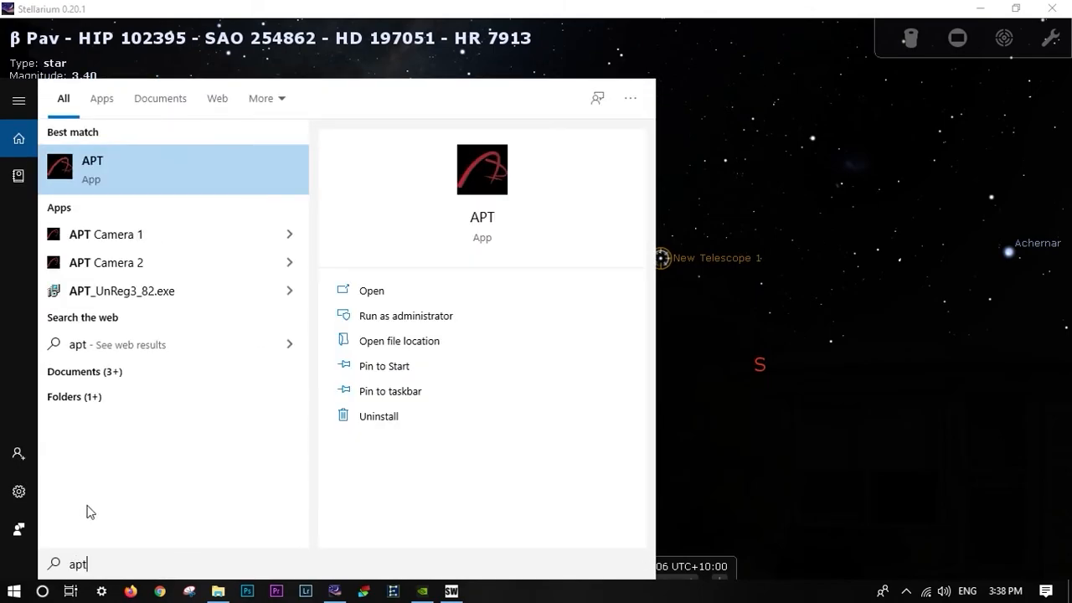
right_click(186, 189)
click(199, 199)
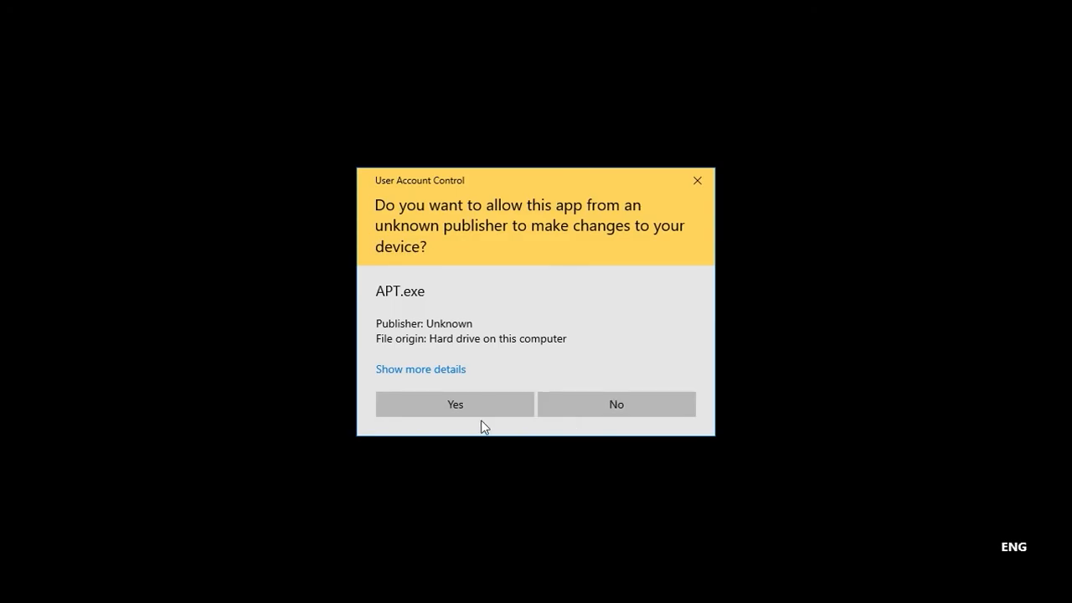
click(485, 404)
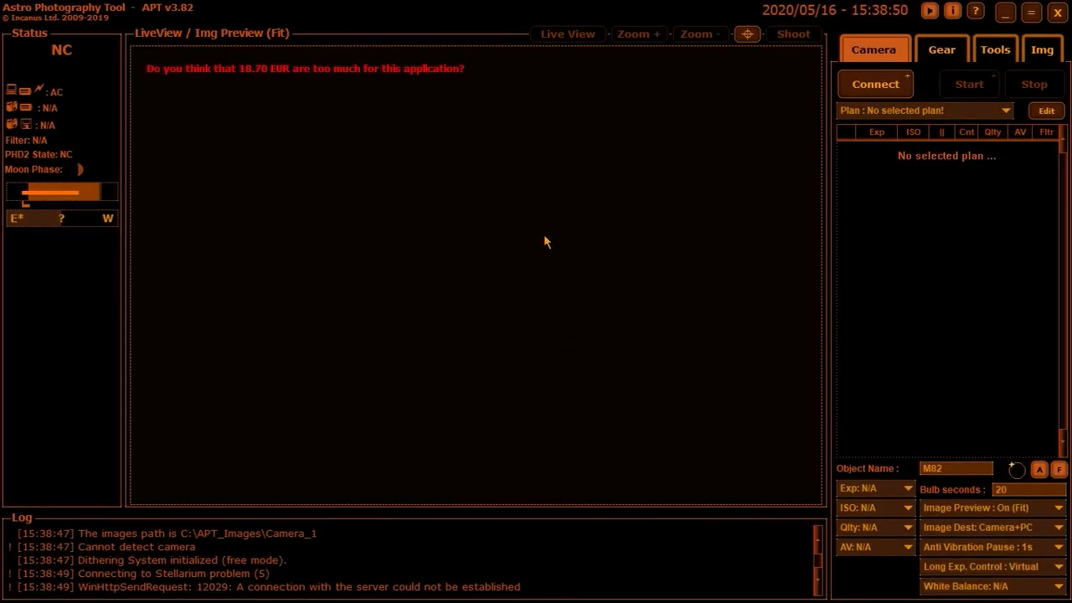
Step: In APT, connect the scope using SkyWatcher Telescope as the ASCOM driver, and minimize APT to return to Stellarium
click(951, 52)
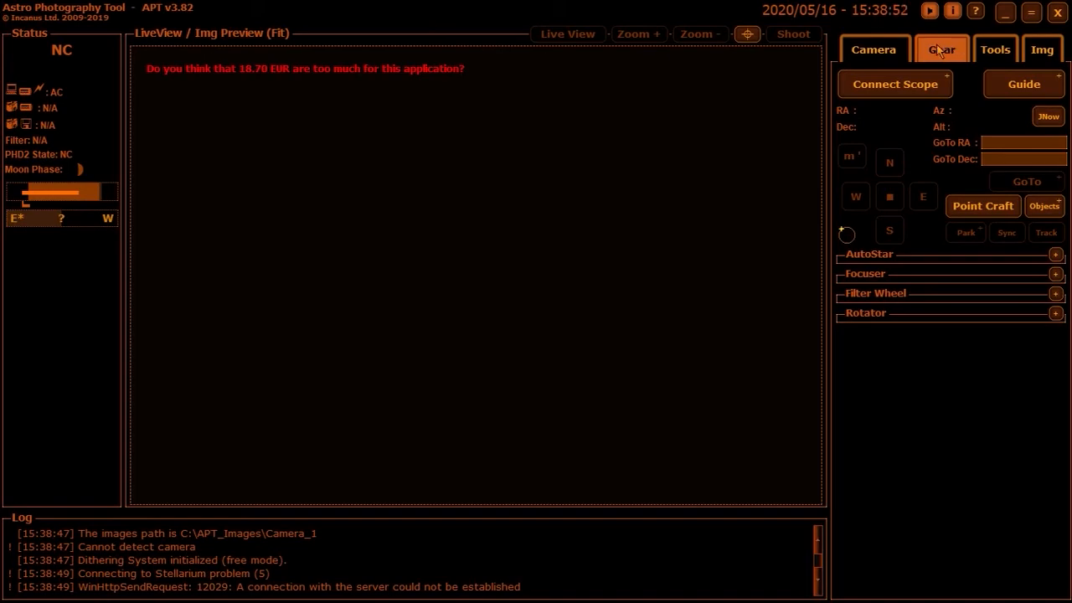
click(893, 88)
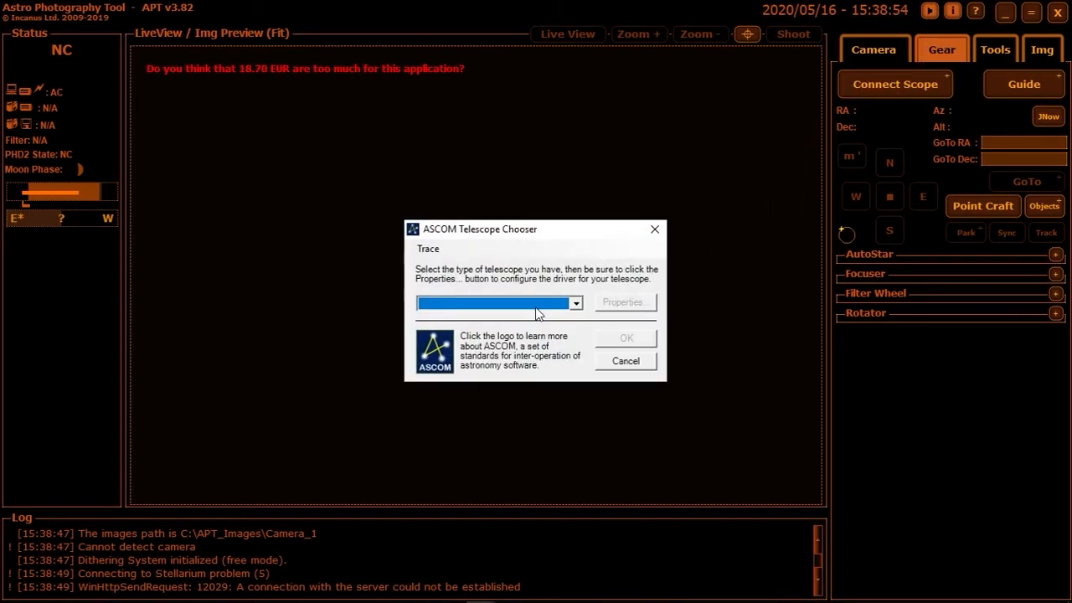
click(578, 305)
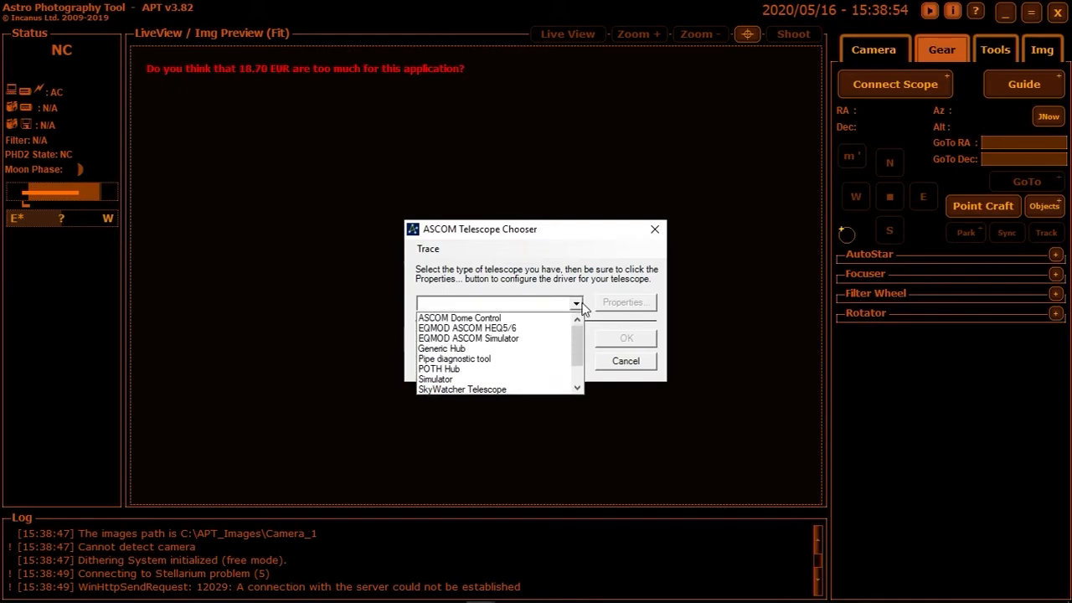
click(508, 389)
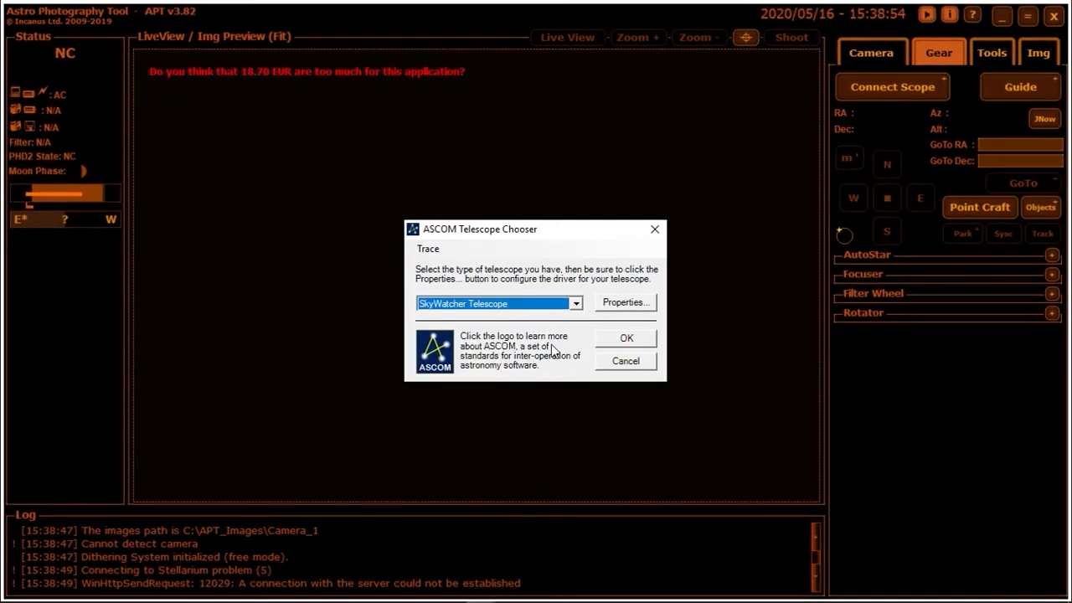
click(625, 340)
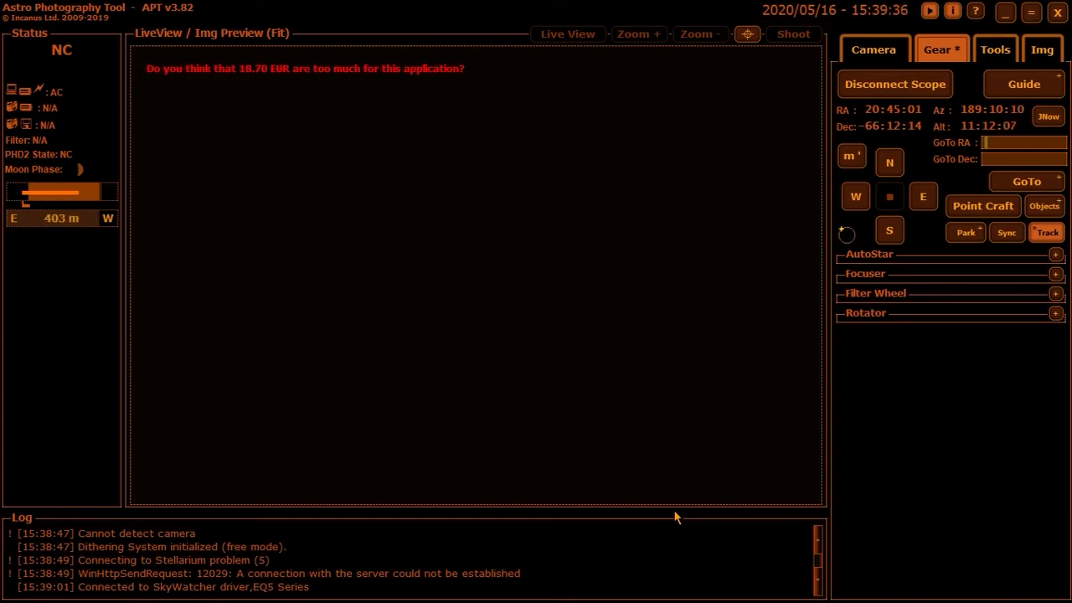
click(1006, 11)
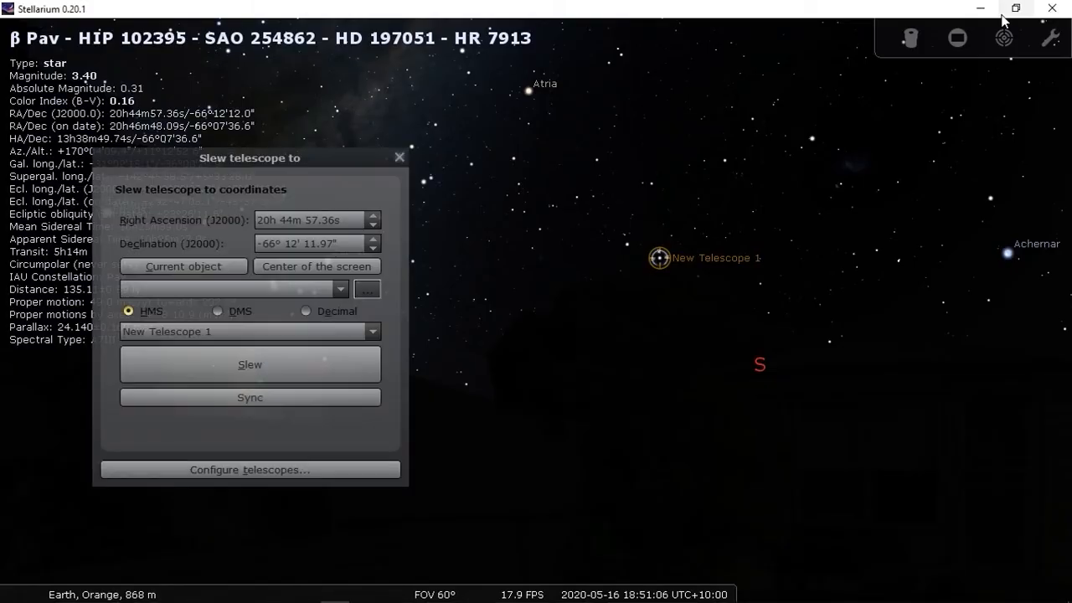